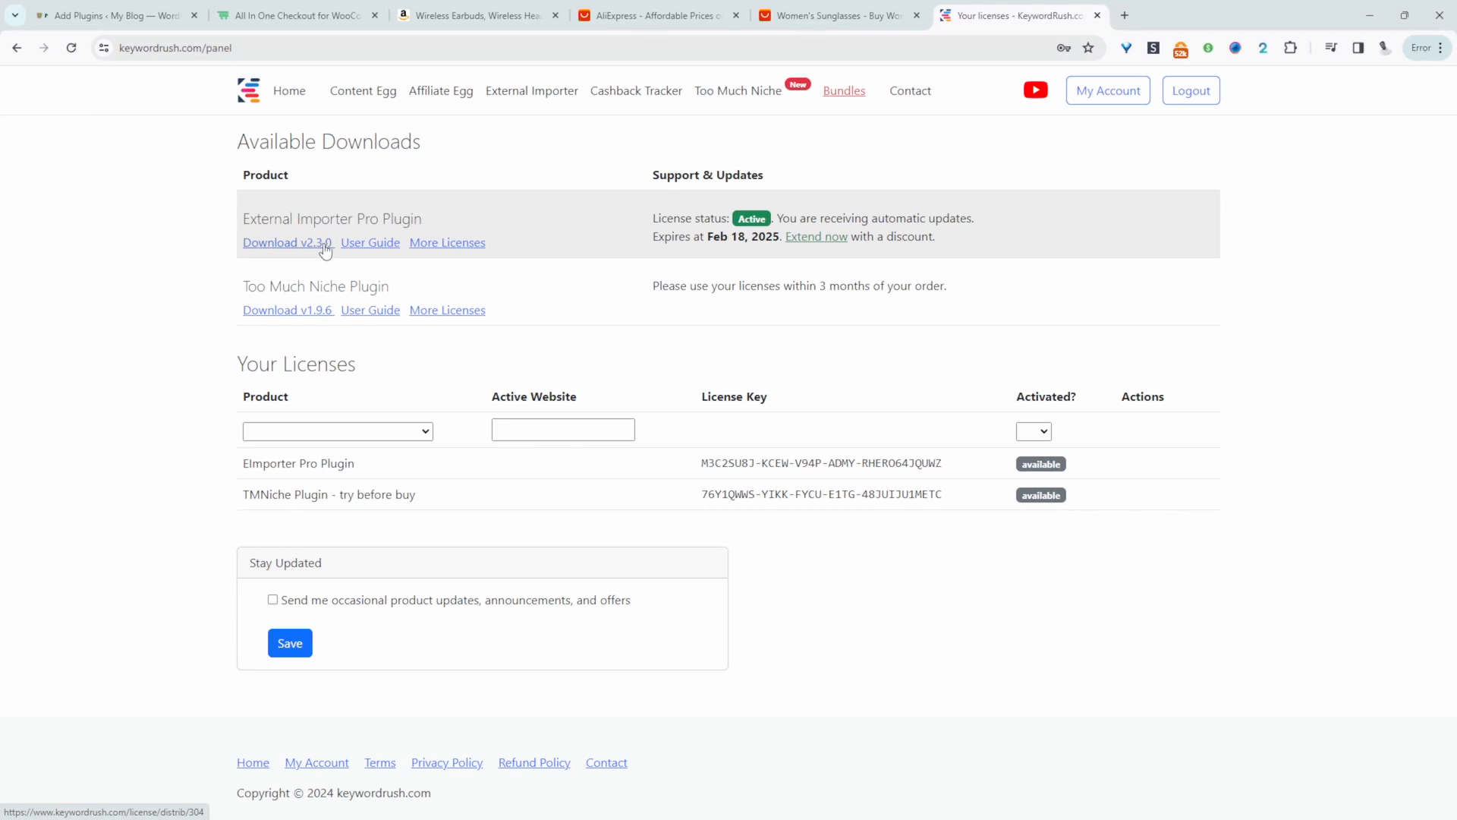
# - Download External Importer Pro v2.3.0, then upload external-importer.zip to the WordPress site and activate the plugin
pyautogui.click(325, 245)
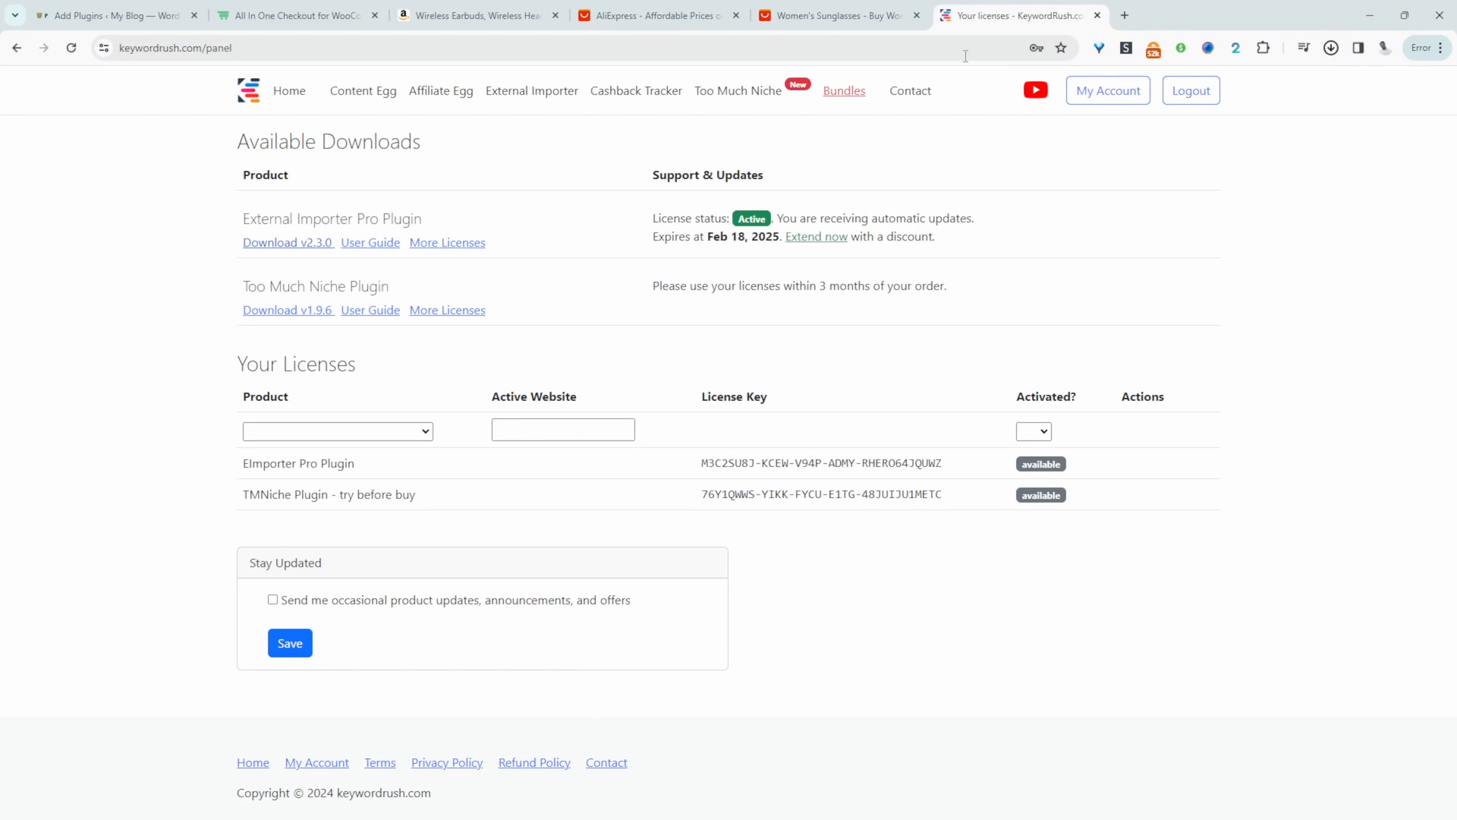
pyautogui.click(114, 15)
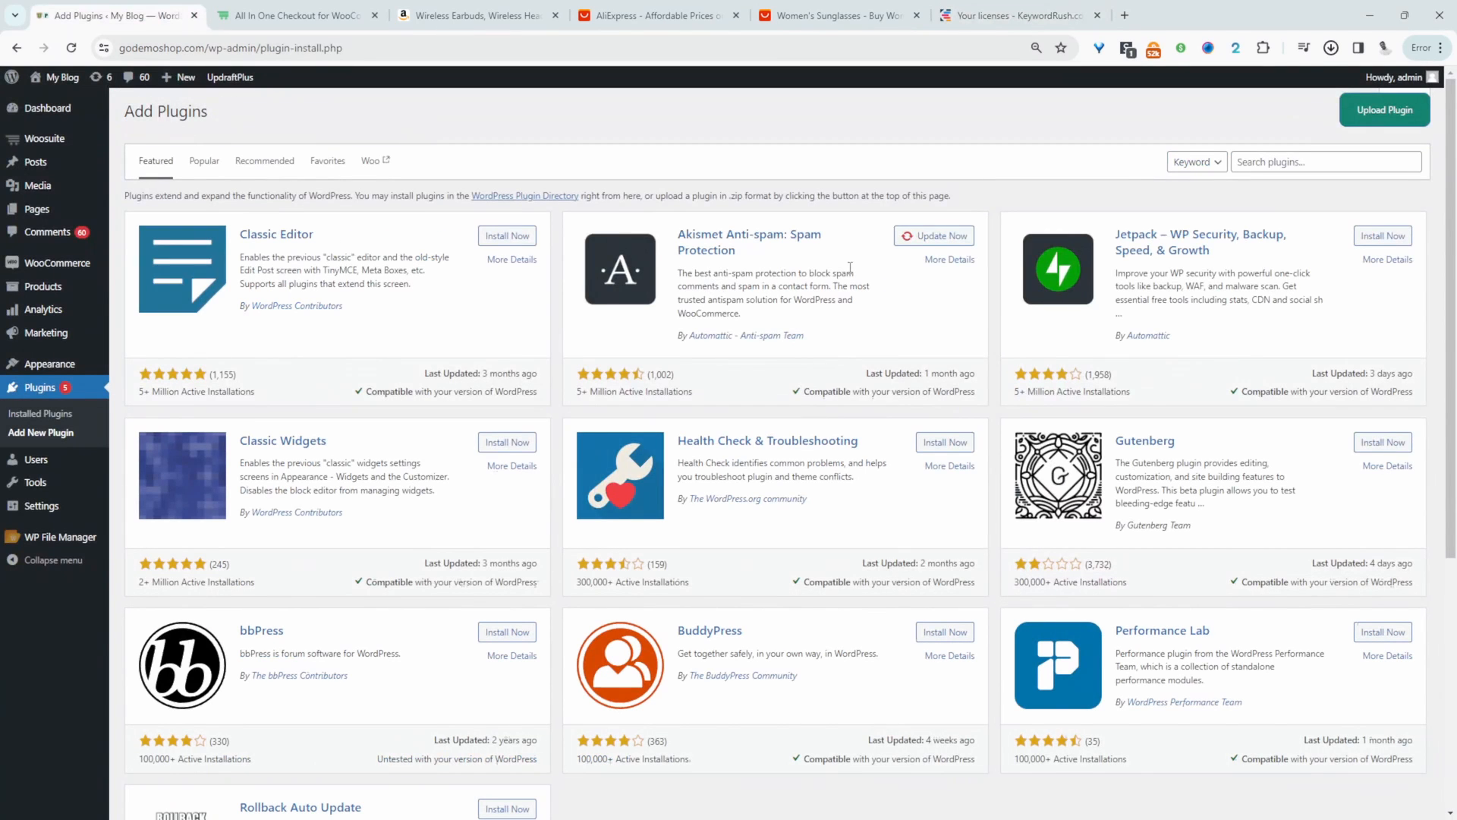
pyautogui.click(1385, 110)
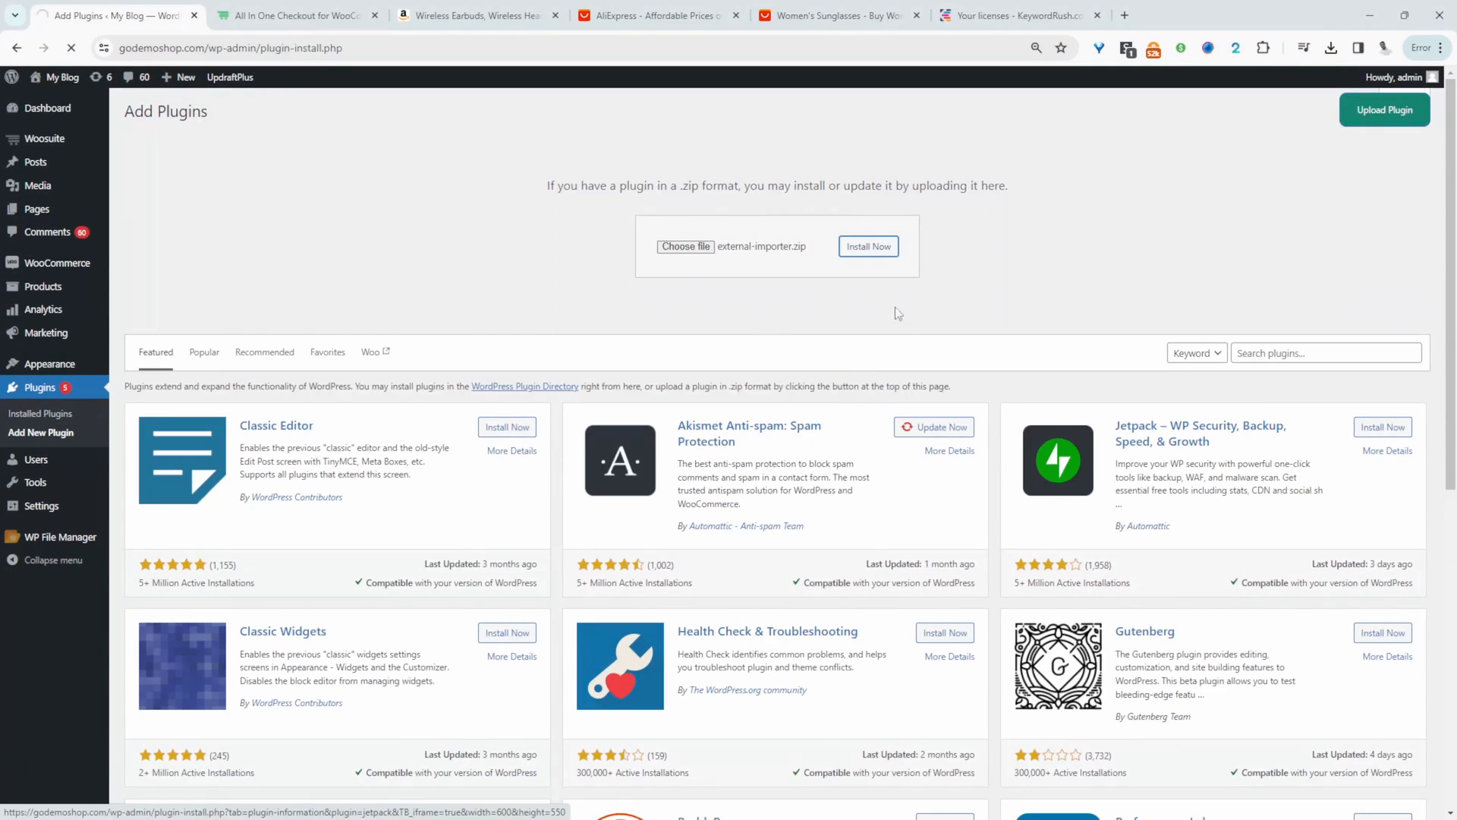
pyautogui.click(865, 244)
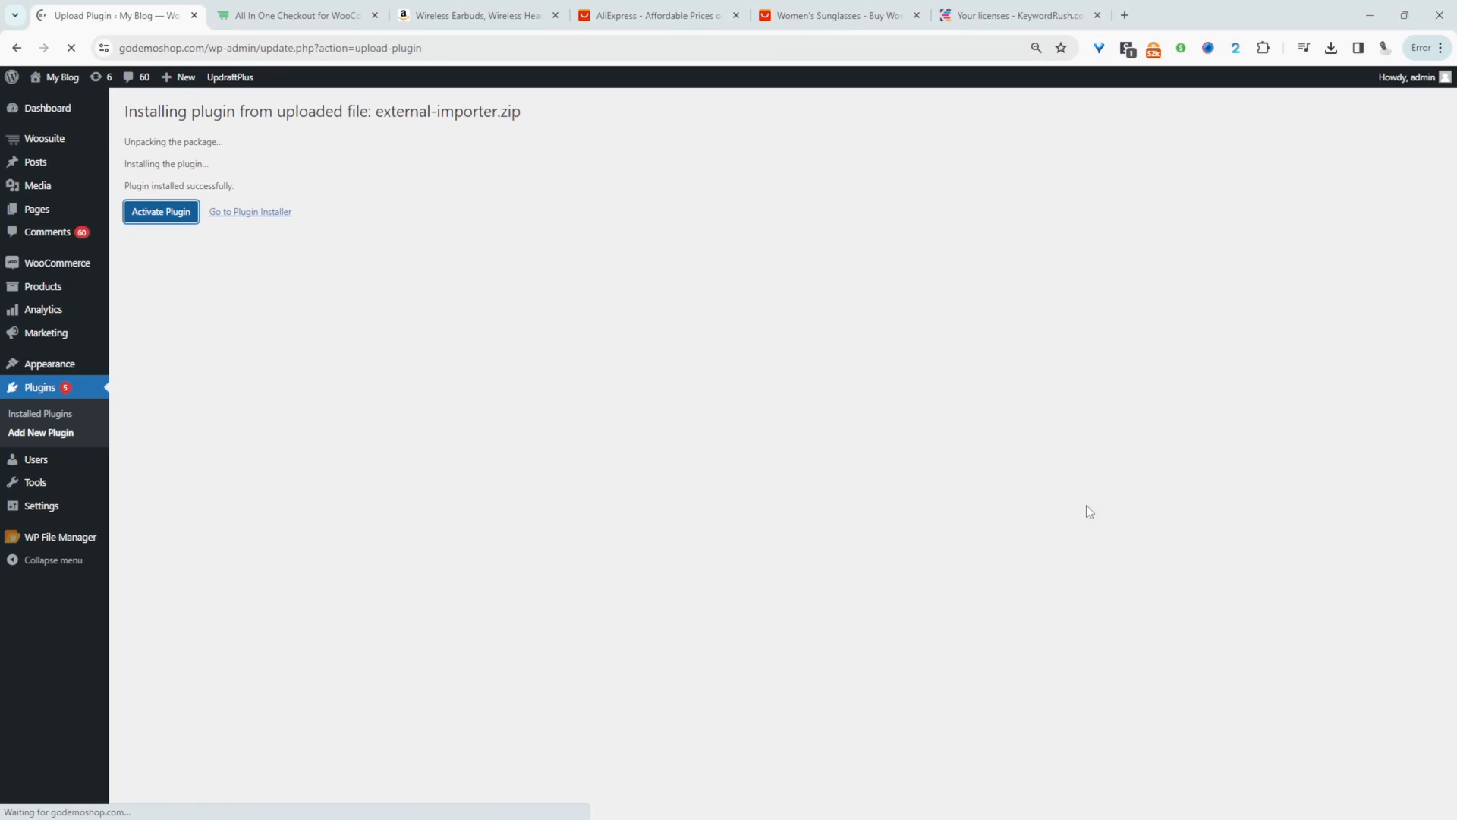
# - Activate the External Importer licence with the licence key listed on the KeywordRush account page
pyautogui.click(386, 148)
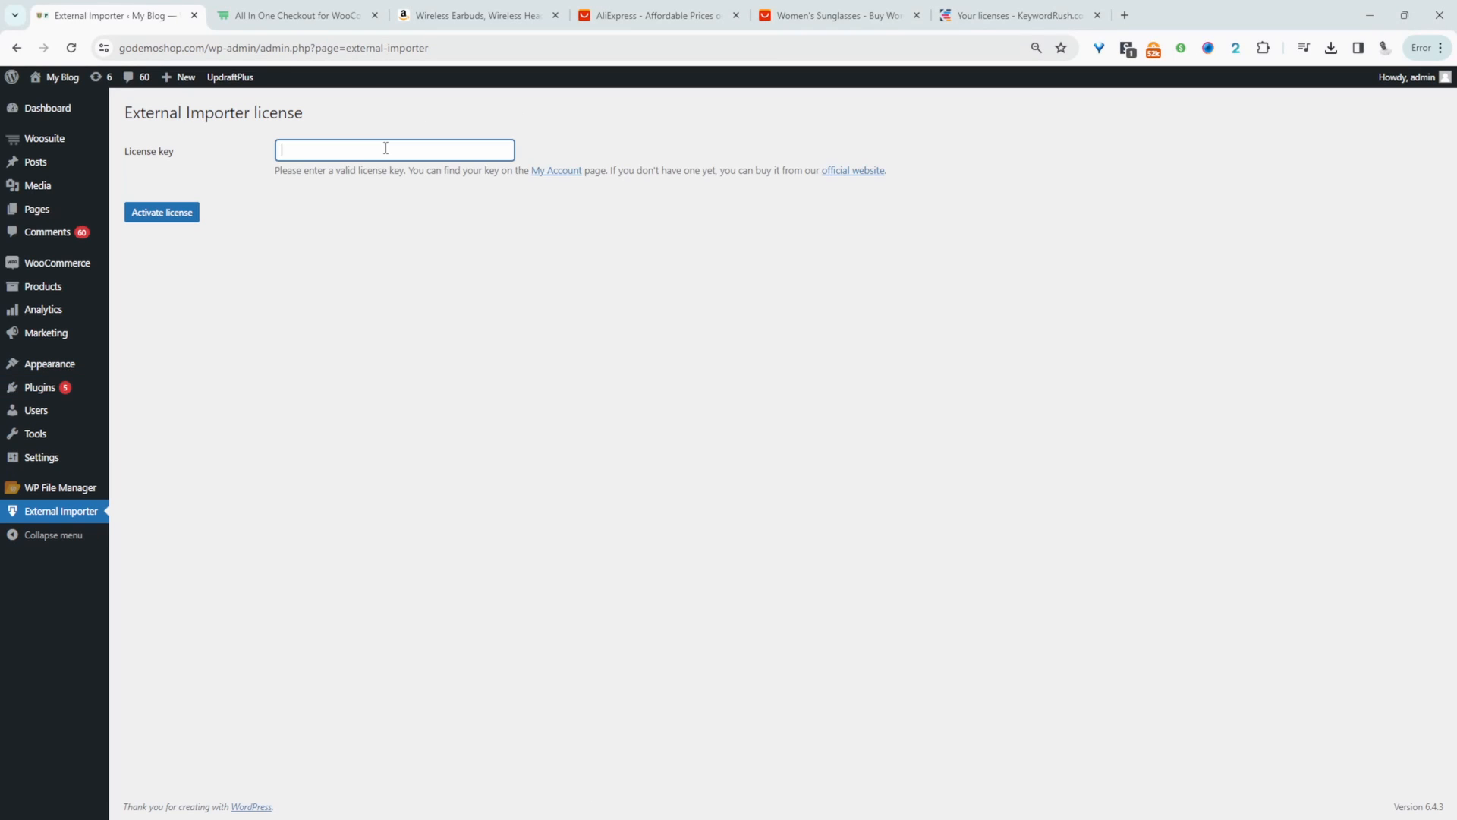
pyautogui.click(558, 171)
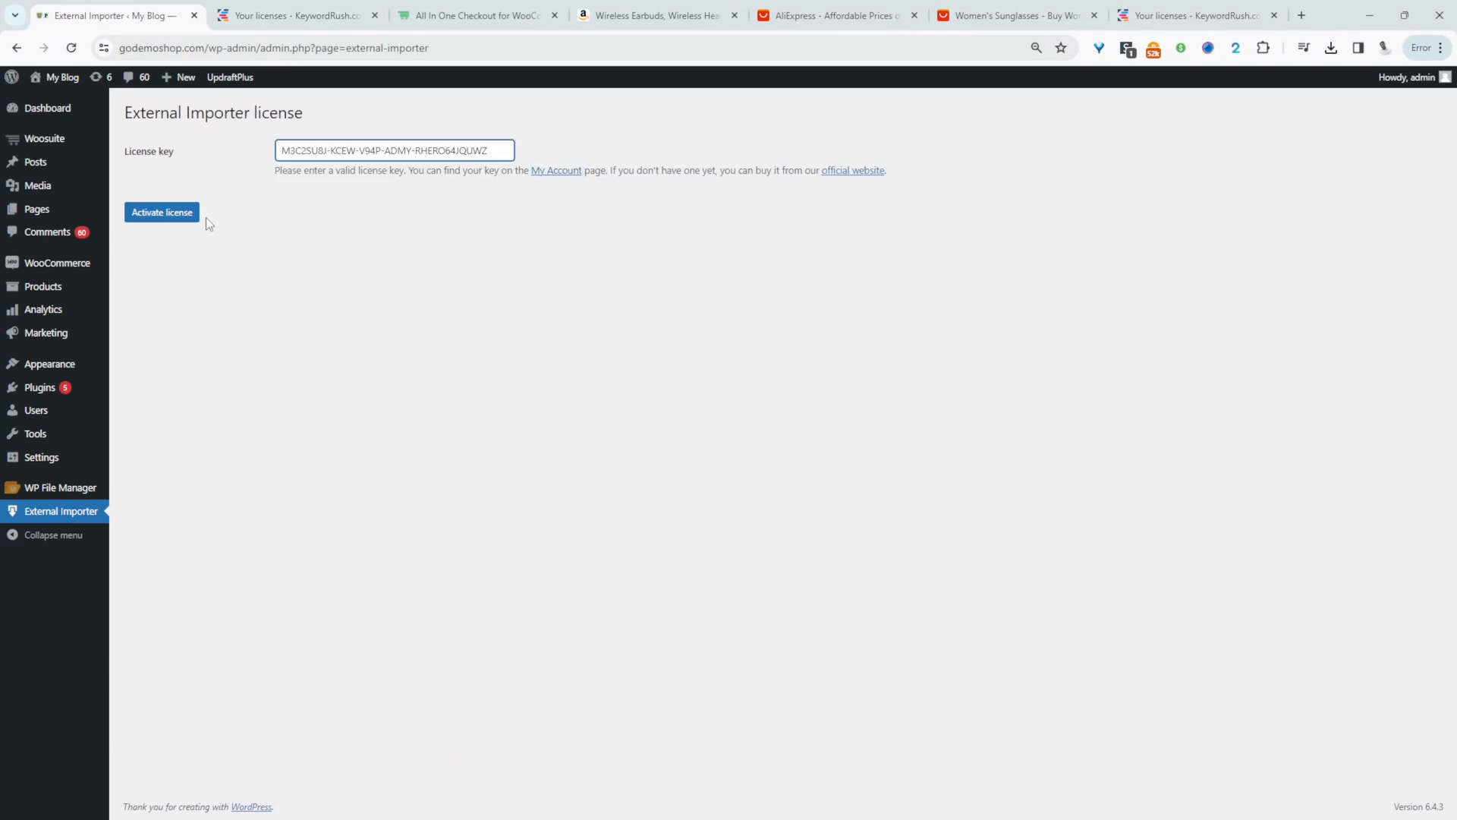
pyautogui.click(190, 216)
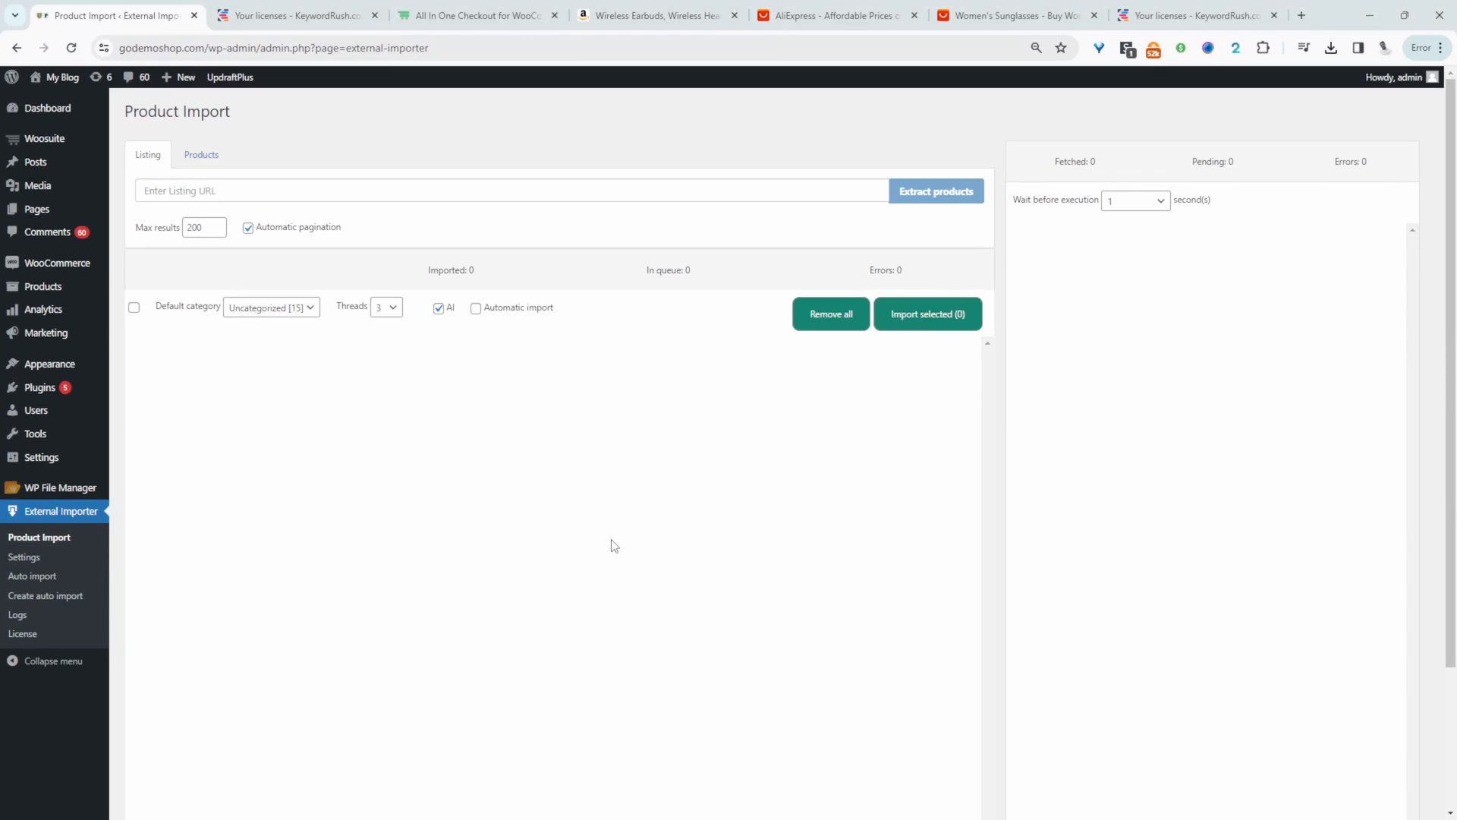
# - Extract the Amazon wireless earbuds by their product page URL and import the product into the store
pyautogui.click(671, 9)
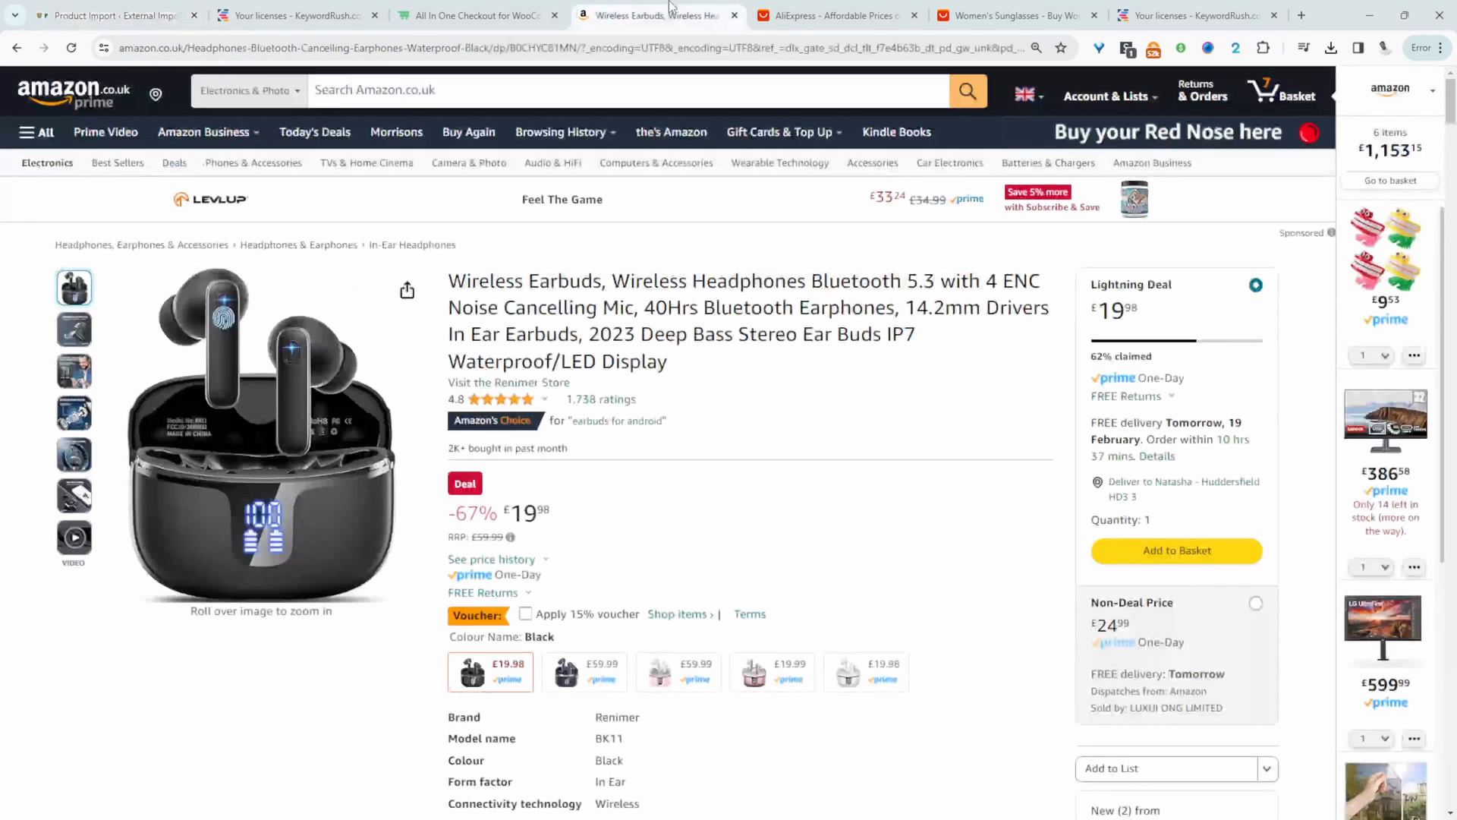
pyautogui.click(420, 54)
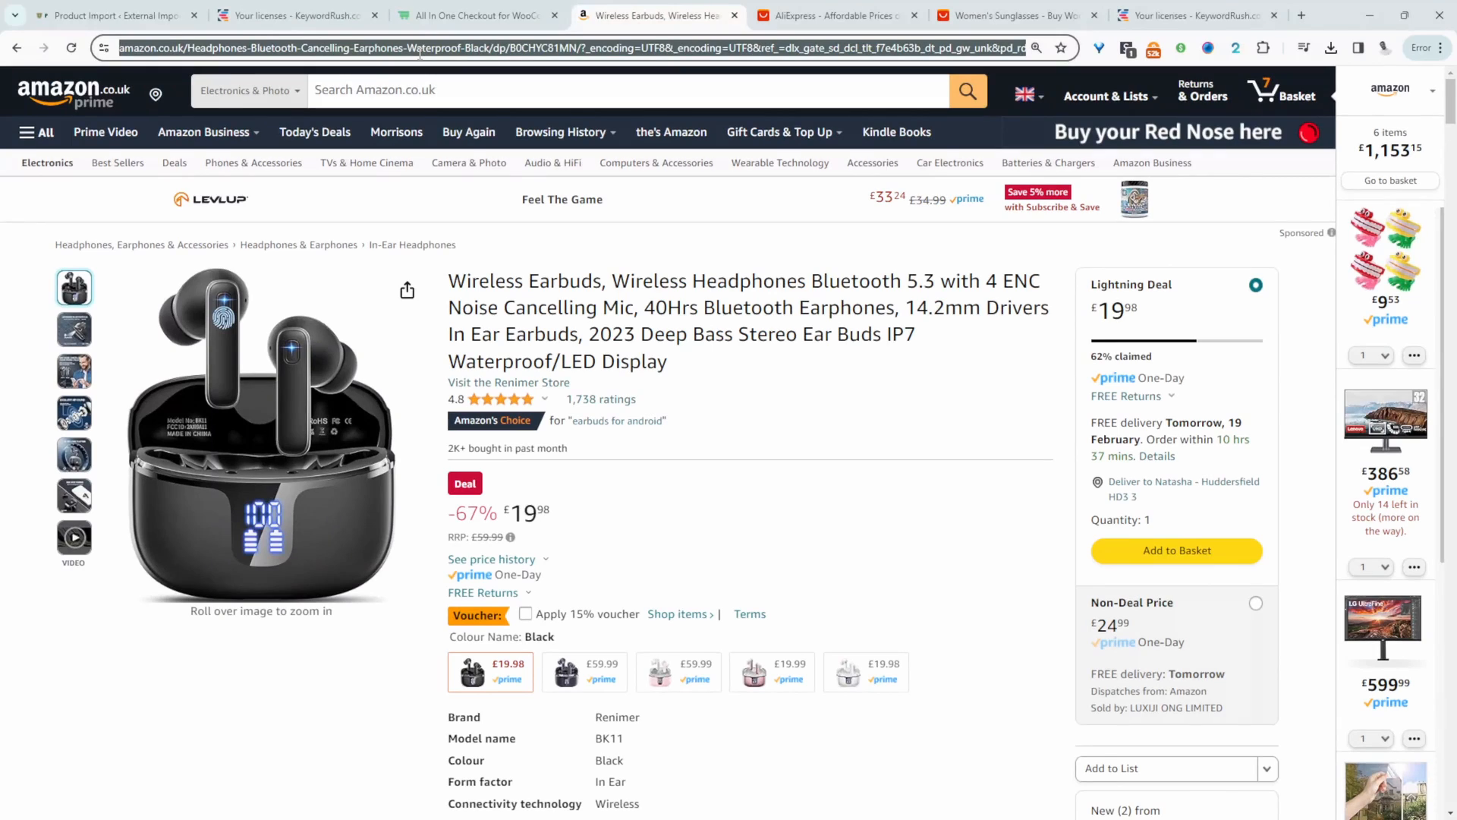
pyautogui.click(114, 15)
pyautogui.click(202, 154)
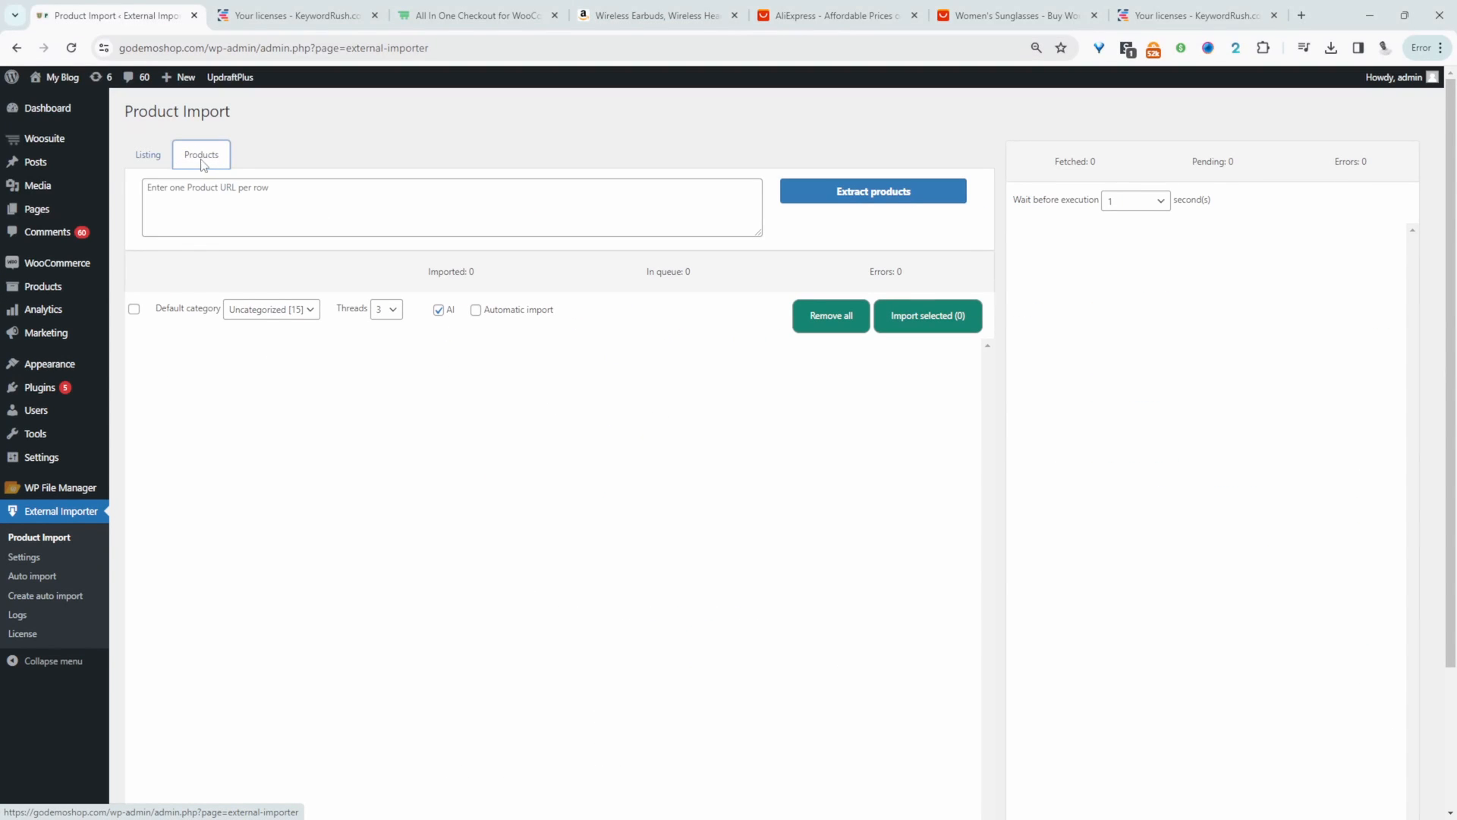
pyautogui.click(299, 218)
pyautogui.write('https://www.amazon.co.uk/Headphones-Bluetooth-Cancelling-Earphones-Waterproof-Black/dp/B0CHYC81MN/?_encoding=UTF8&_encoding=UTF8&ref_=dlx_gate_sd_dcl_tlt_f7e4b63b_dt_pd_gw_unk&pd_rd_w=Rlx75&content-id=amzn1.sym.584cfaa1-9ac6-4c86-ba15-700c99b8a5c2&pf_rd_p=584cfaa1-9ac6-4c86-ba15-700c99b8a5c2&pf_rd_r=4H1QGWRMYHKQAE2D02J7&pd_rd_wg=NwLCl&pd_rd_r=244a5255-8709-4c79-a2eb-118fe3d09698')
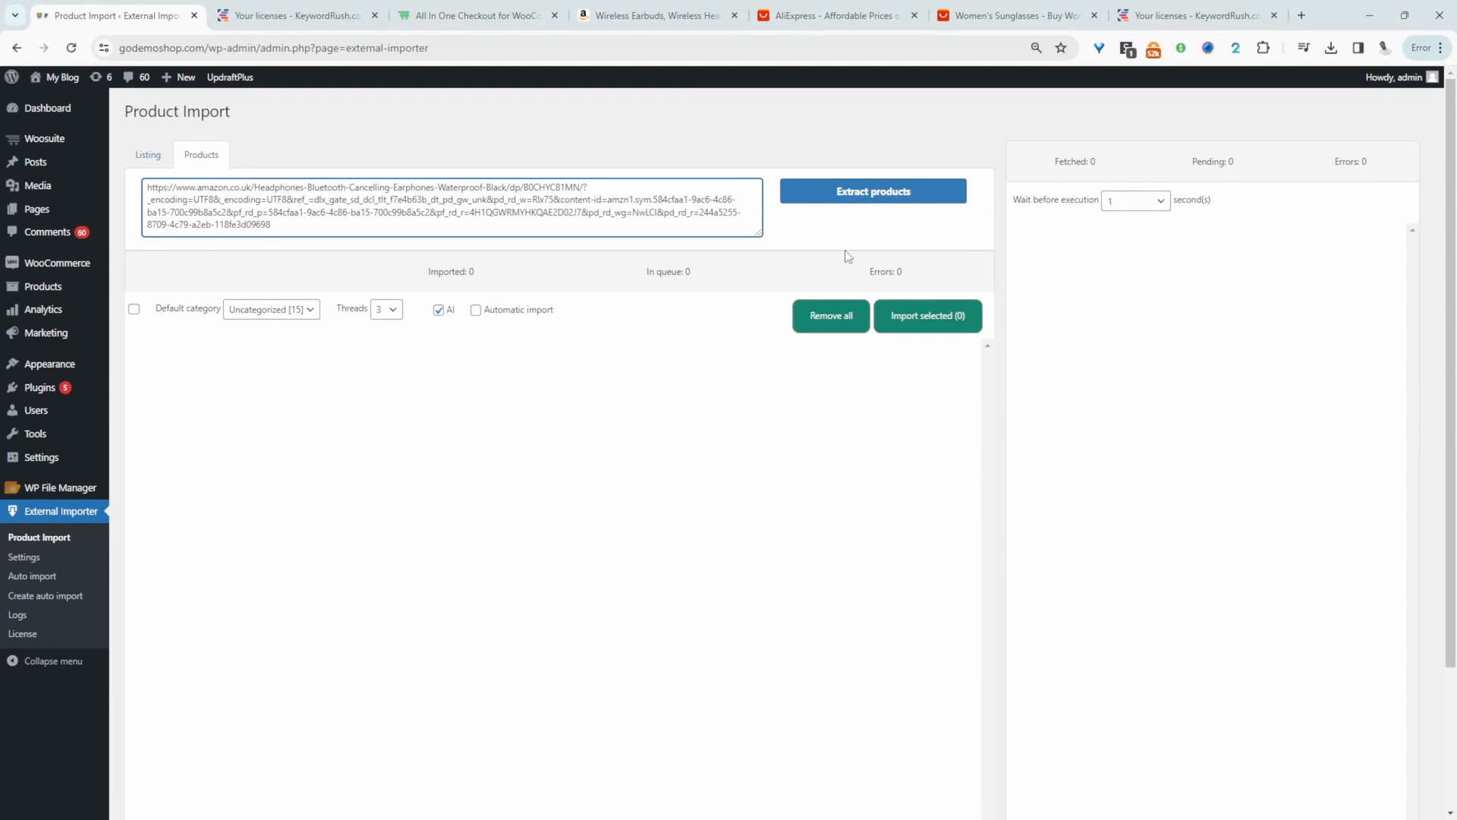
pyautogui.click(873, 196)
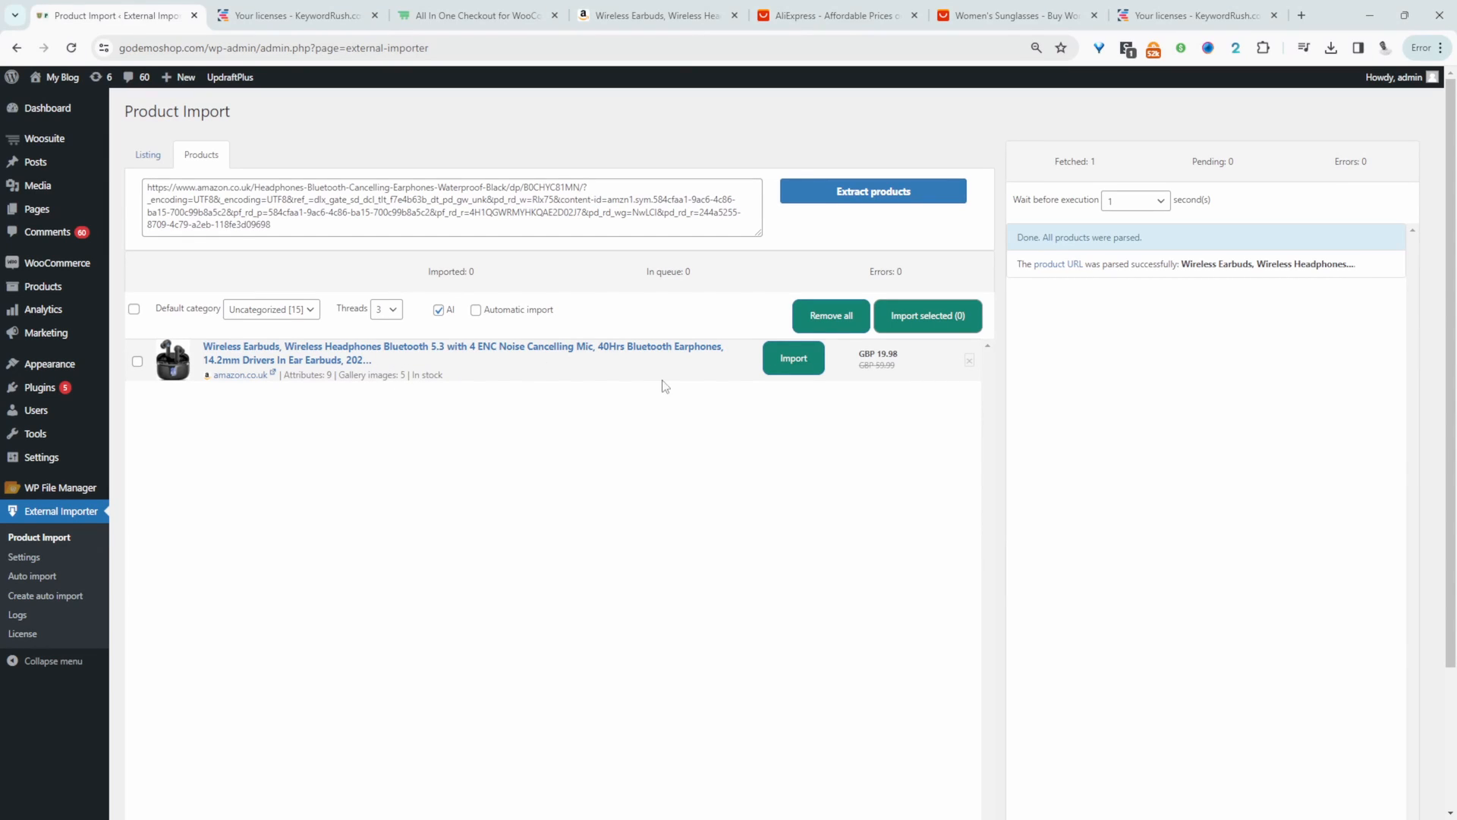
pyautogui.click(805, 367)
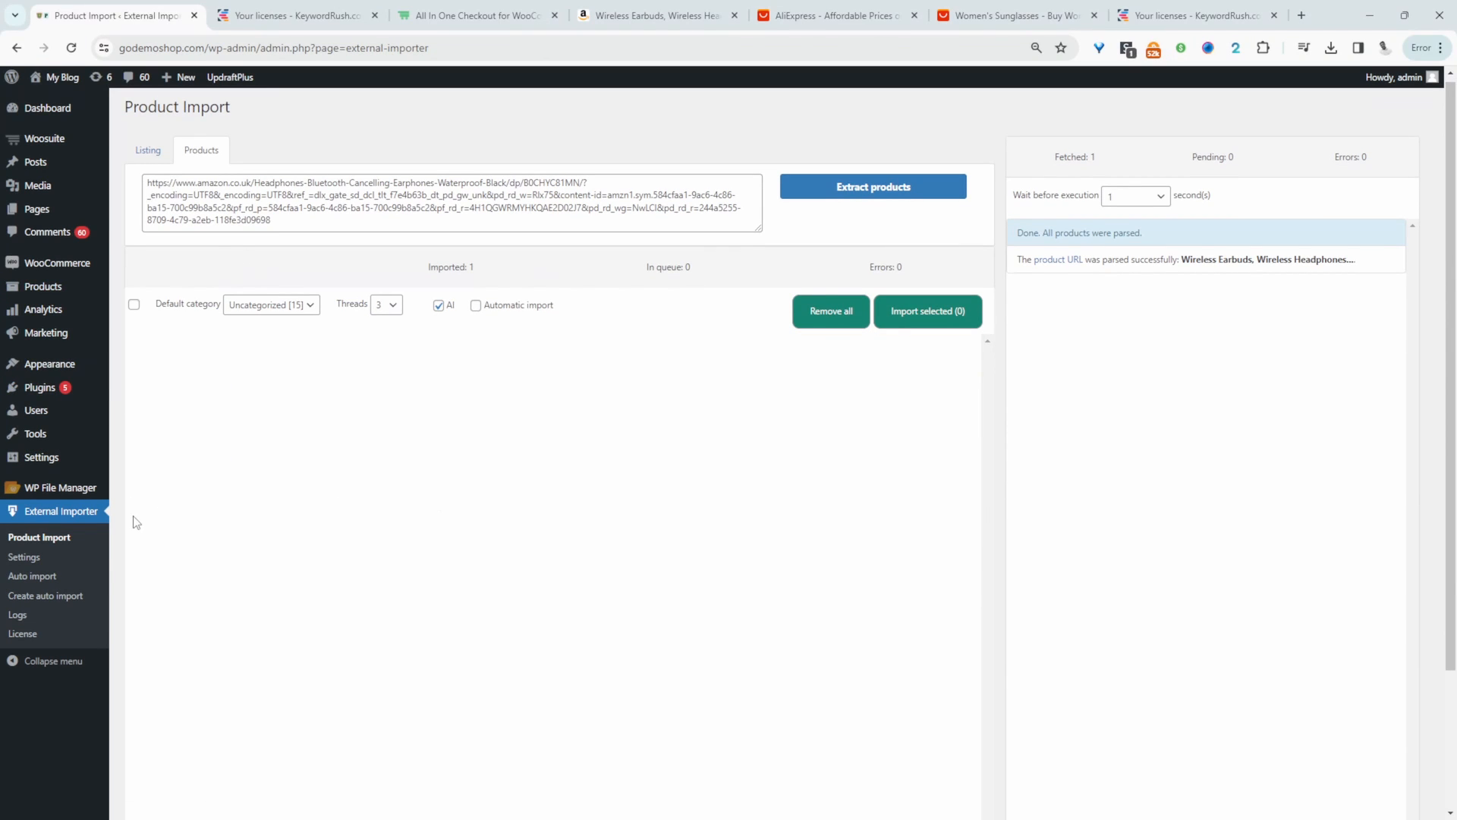
# - View the imported earbuds' product page from the store's product list and follow its purchase link to Amazon
pyautogui.moveTo(63, 293)
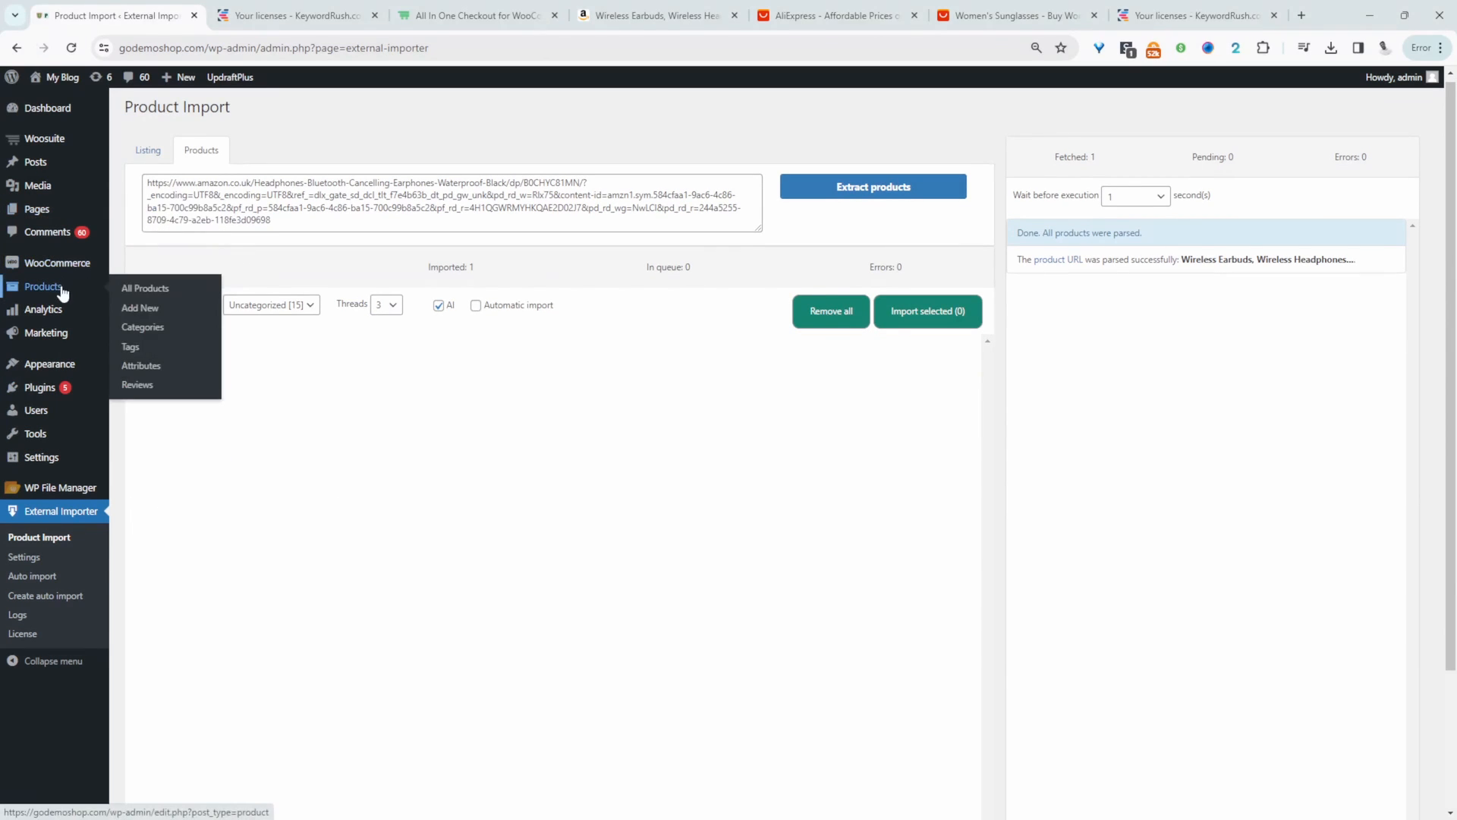
pyautogui.middleClick(129, 288)
pyautogui.click(412, 2)
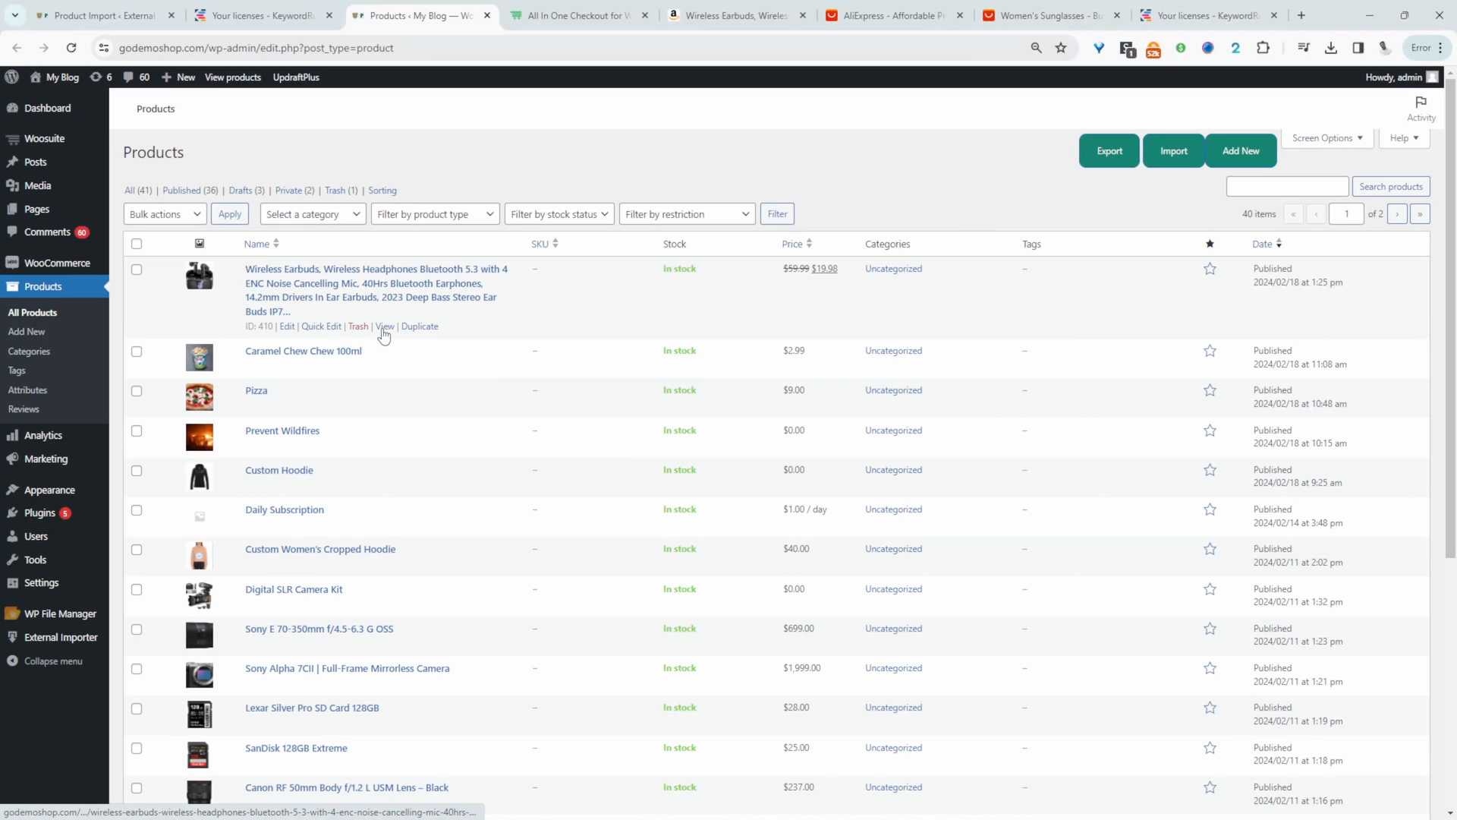
pyautogui.middleClick(385, 326)
pyautogui.hotkey('ctrl', 'Tab')
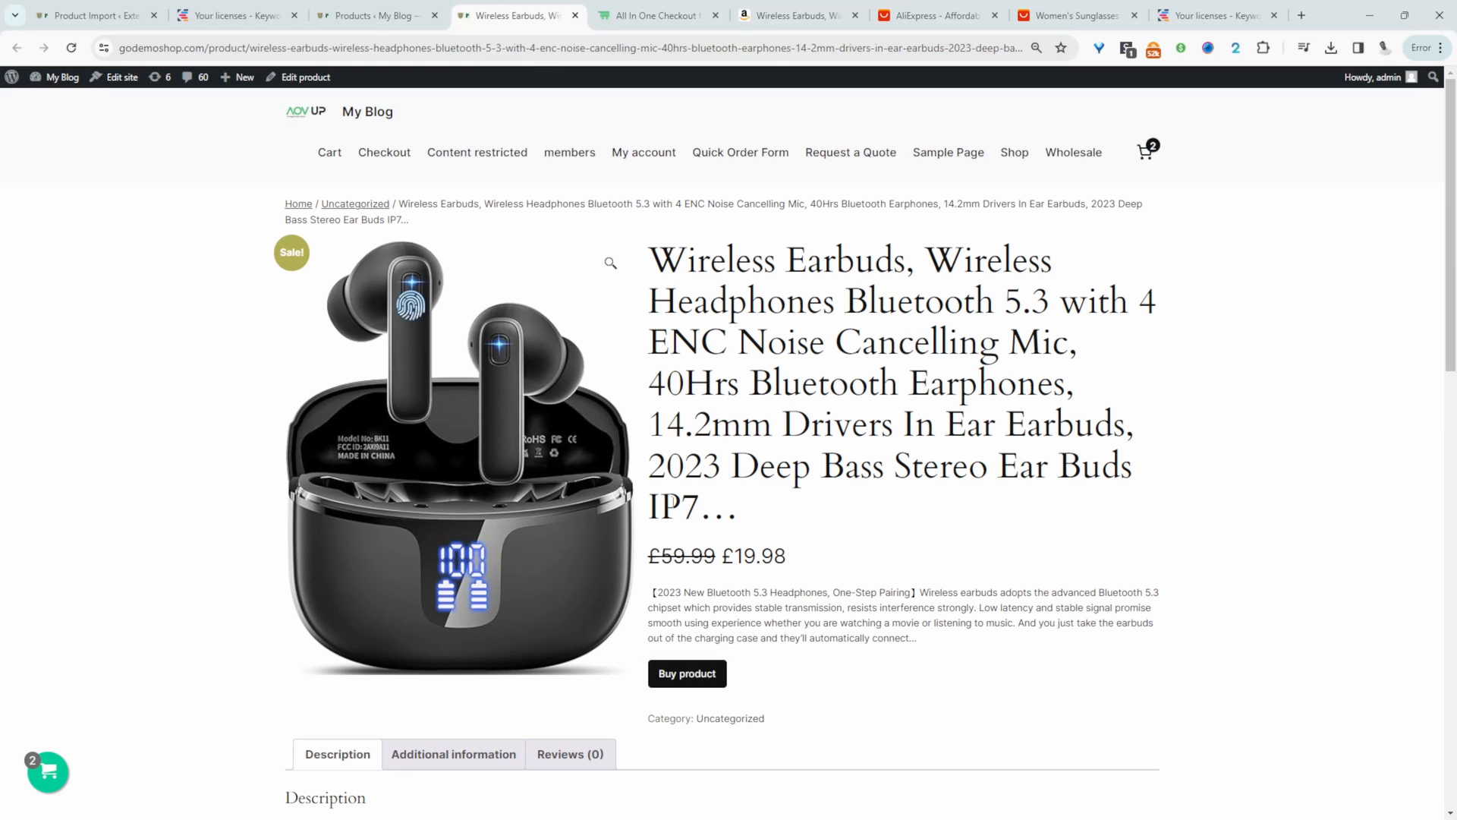
pyautogui.click(707, 676)
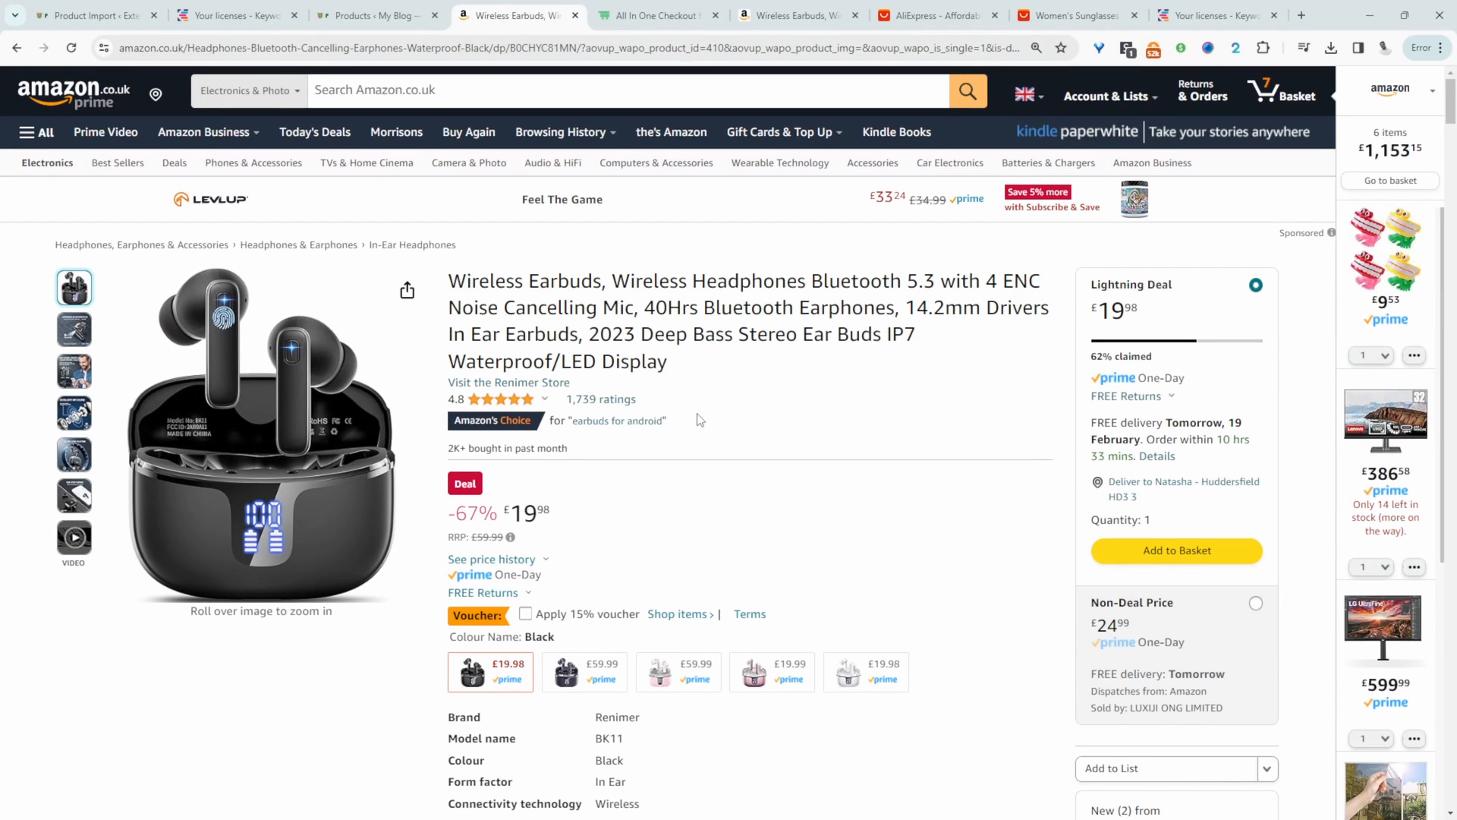
# - Set the product type to Simple product in External Importer's import settings
pyautogui.hotkey('ctrl', 'shift', 'Tab')
pyautogui.hotkey('ctrl', 'shift', 'Tab')
pyautogui.hotkey('ctrl', 'shift', 'Tab')
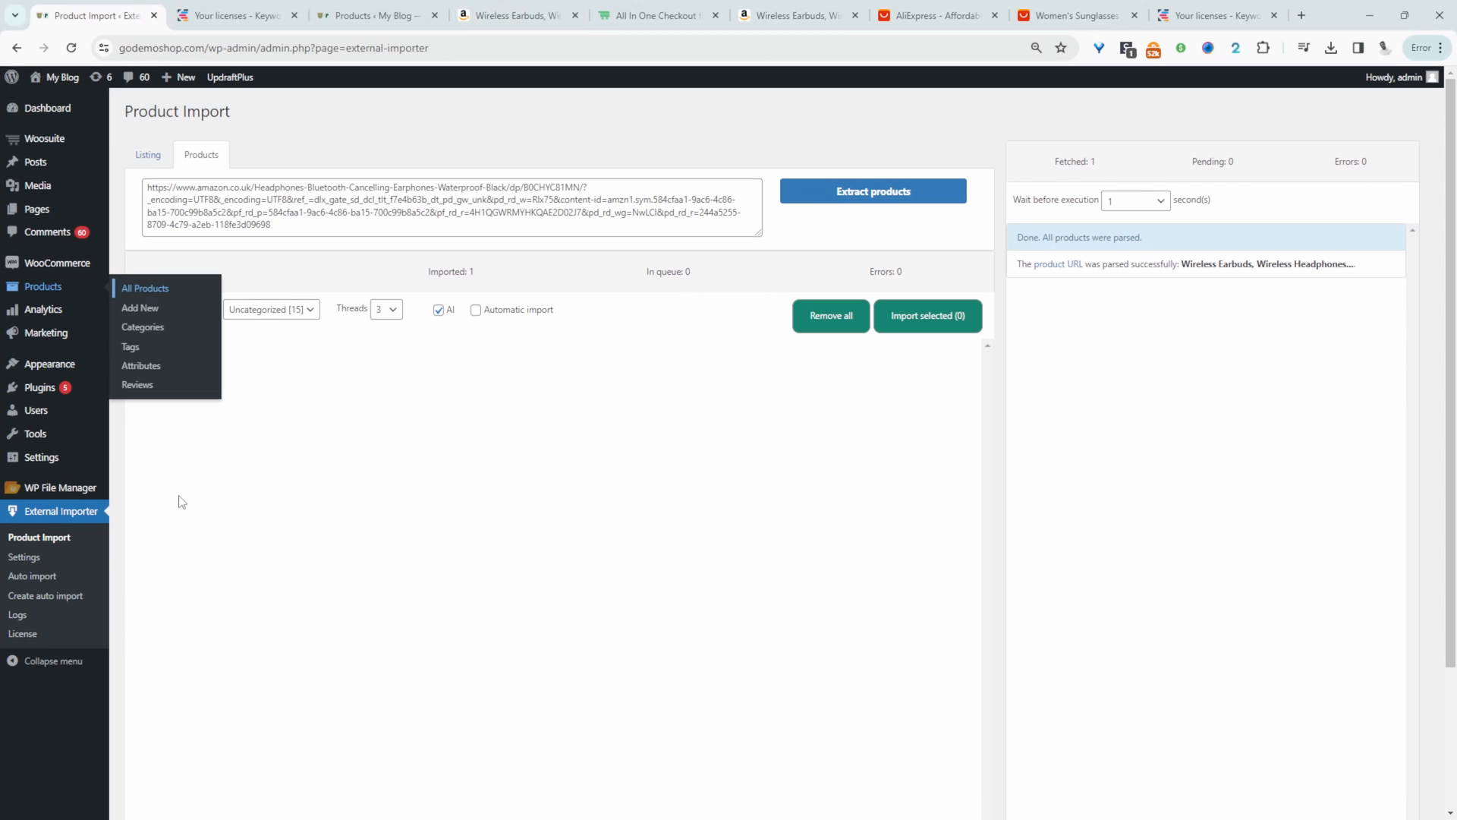
pyautogui.click(25, 559)
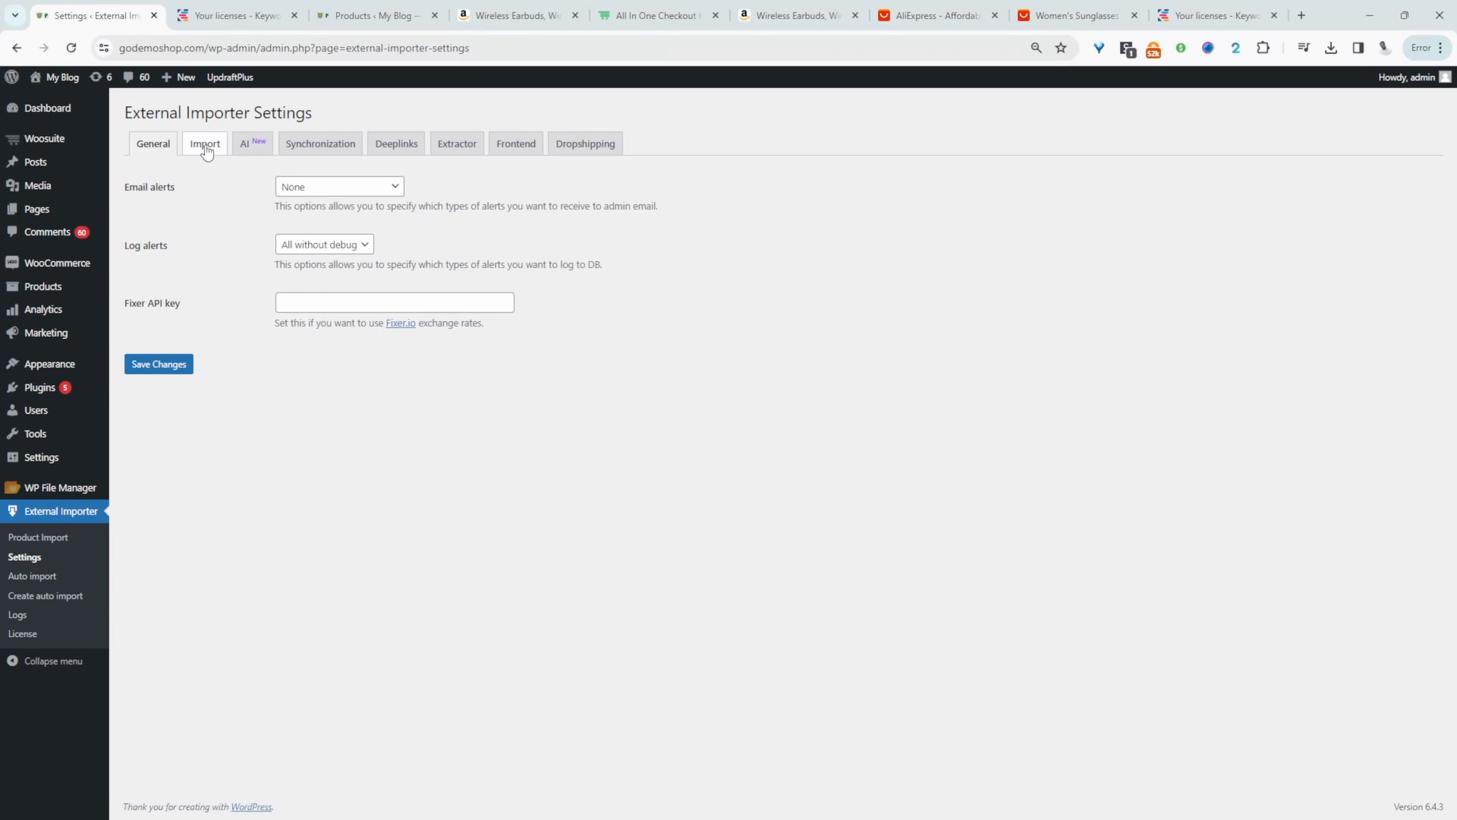
pyautogui.click(204, 149)
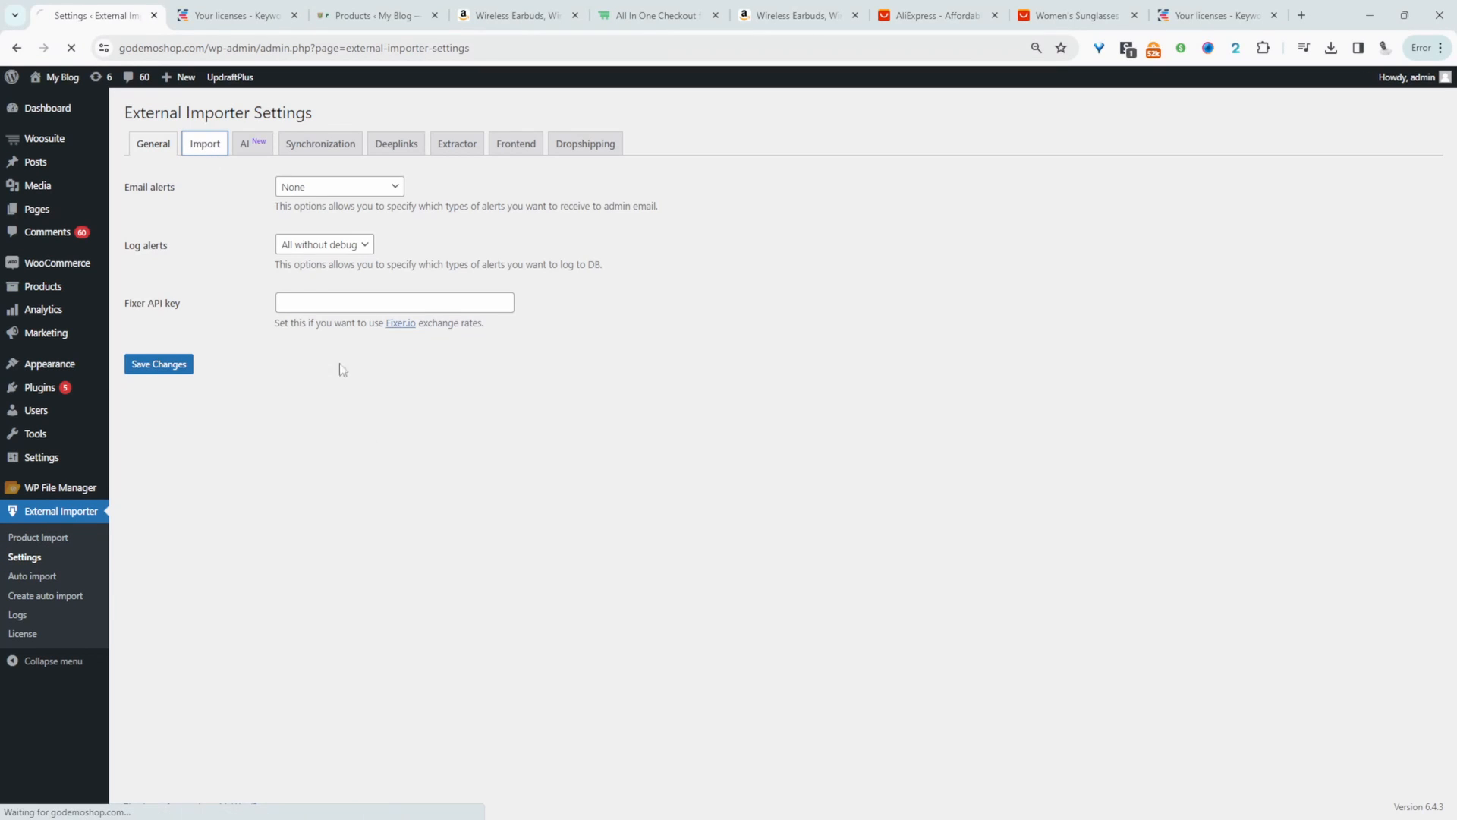
pyautogui.click(316, 302)
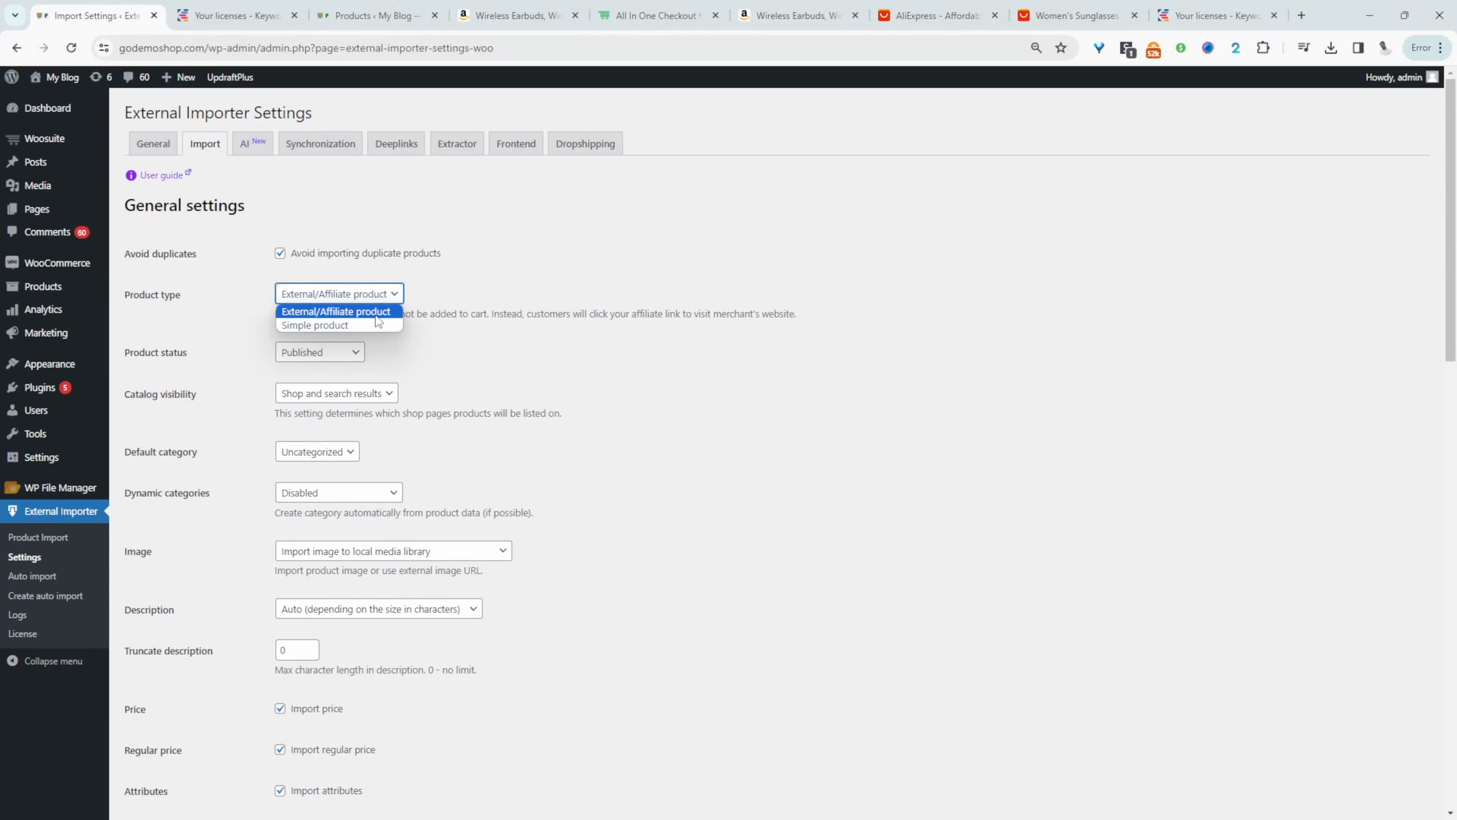
pyautogui.click(333, 326)
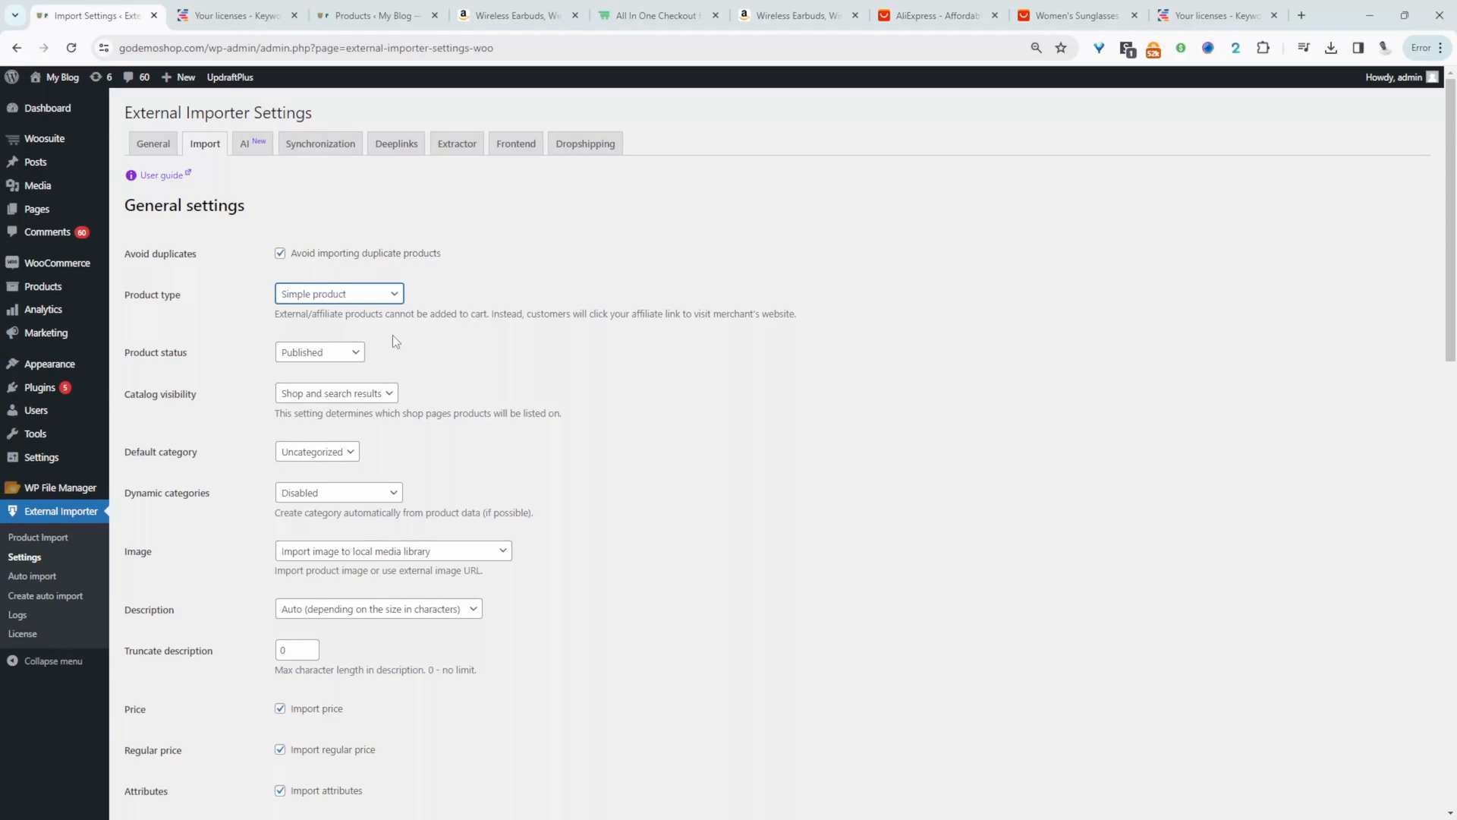
# - Choose Published as the product status and Uncategorized as the default category for imports
pyautogui.scroll(-2, 393, 335)
pyautogui.click(355, 231)
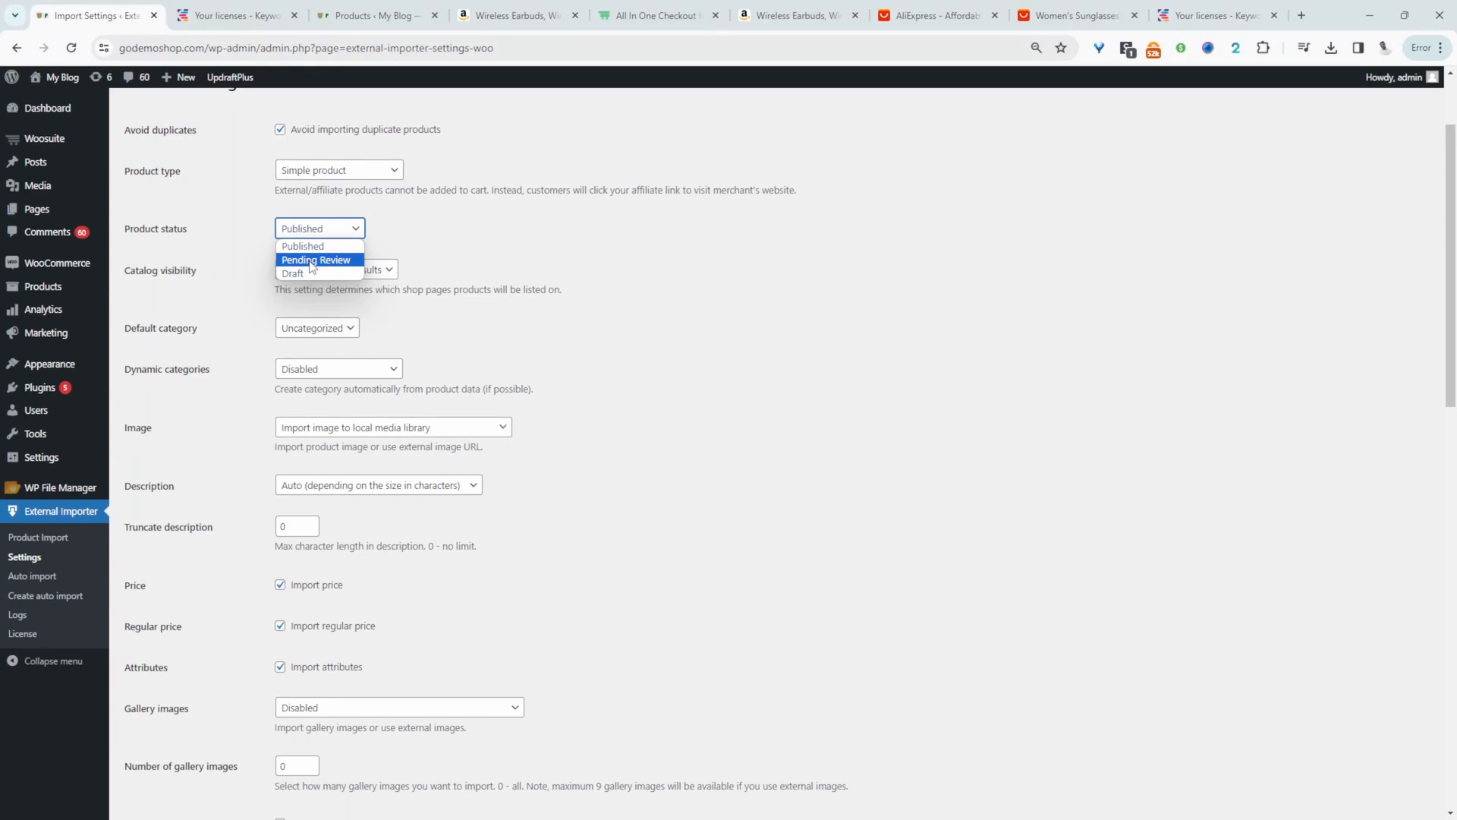
pyautogui.click(347, 246)
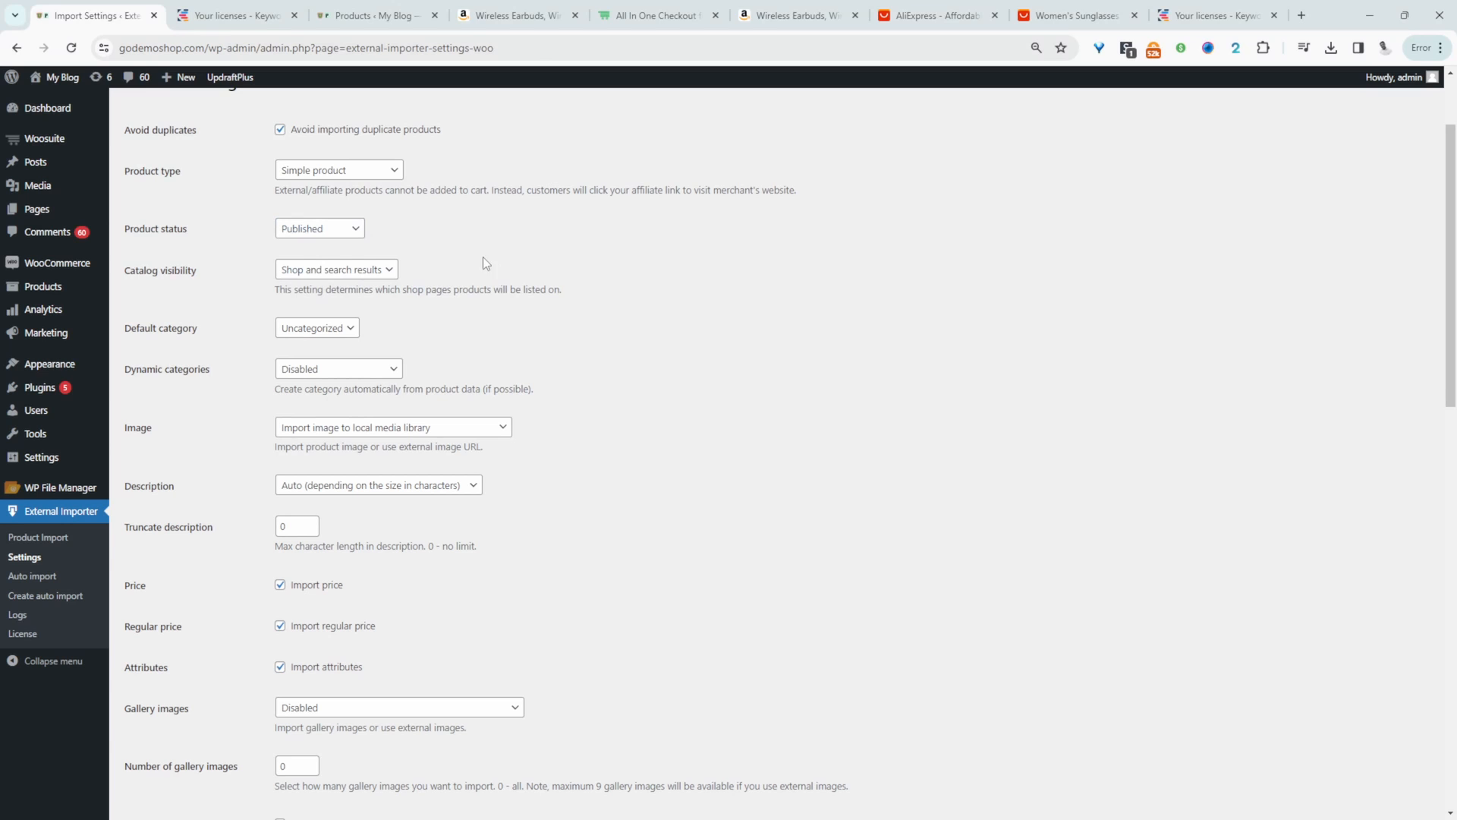
pyautogui.click(331, 328)
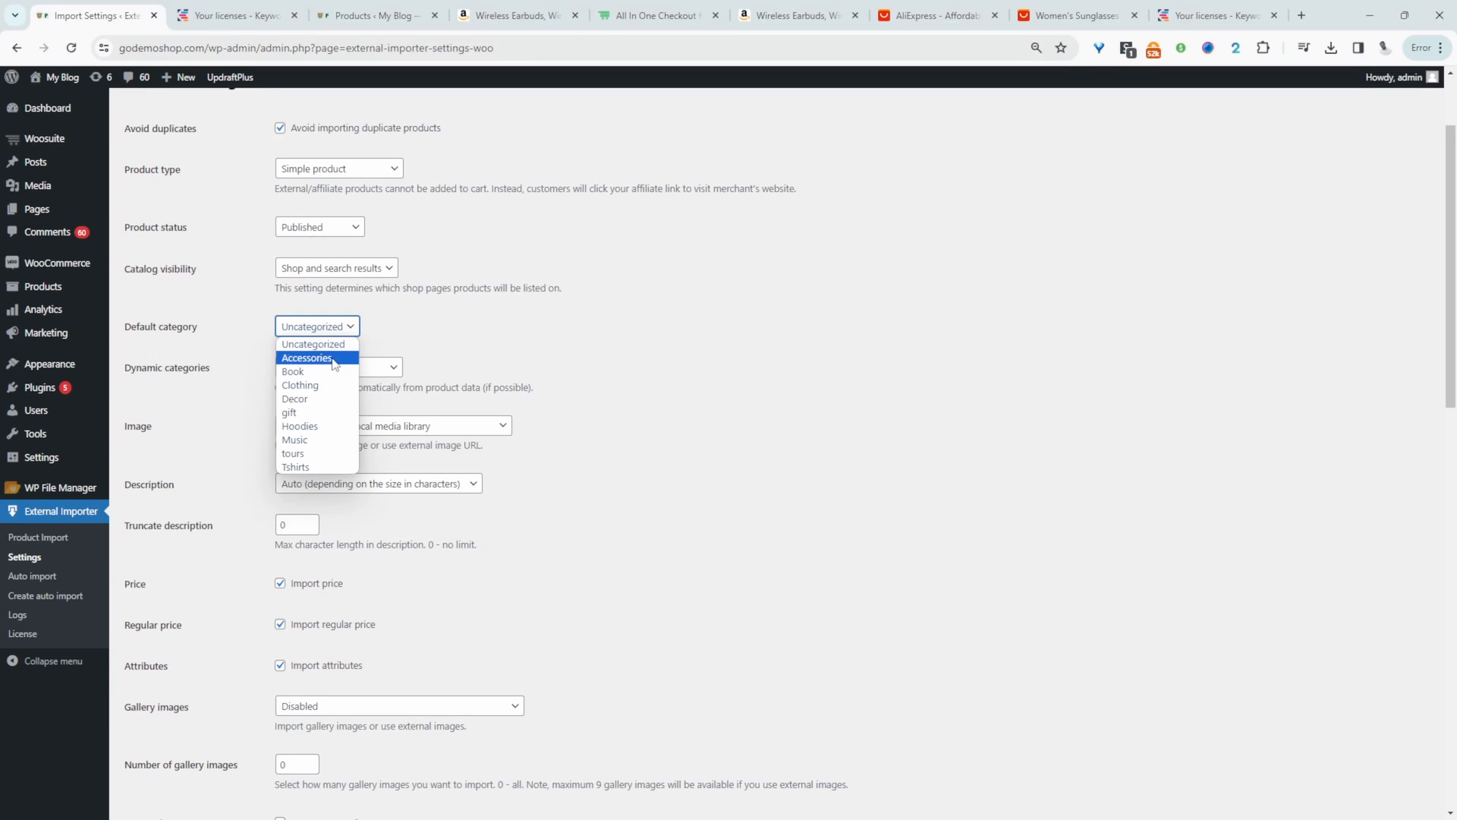
pyautogui.click(334, 347)
# - Set dynamic categories to Create category and the image option to Import image to local media library
pyautogui.click(317, 368)
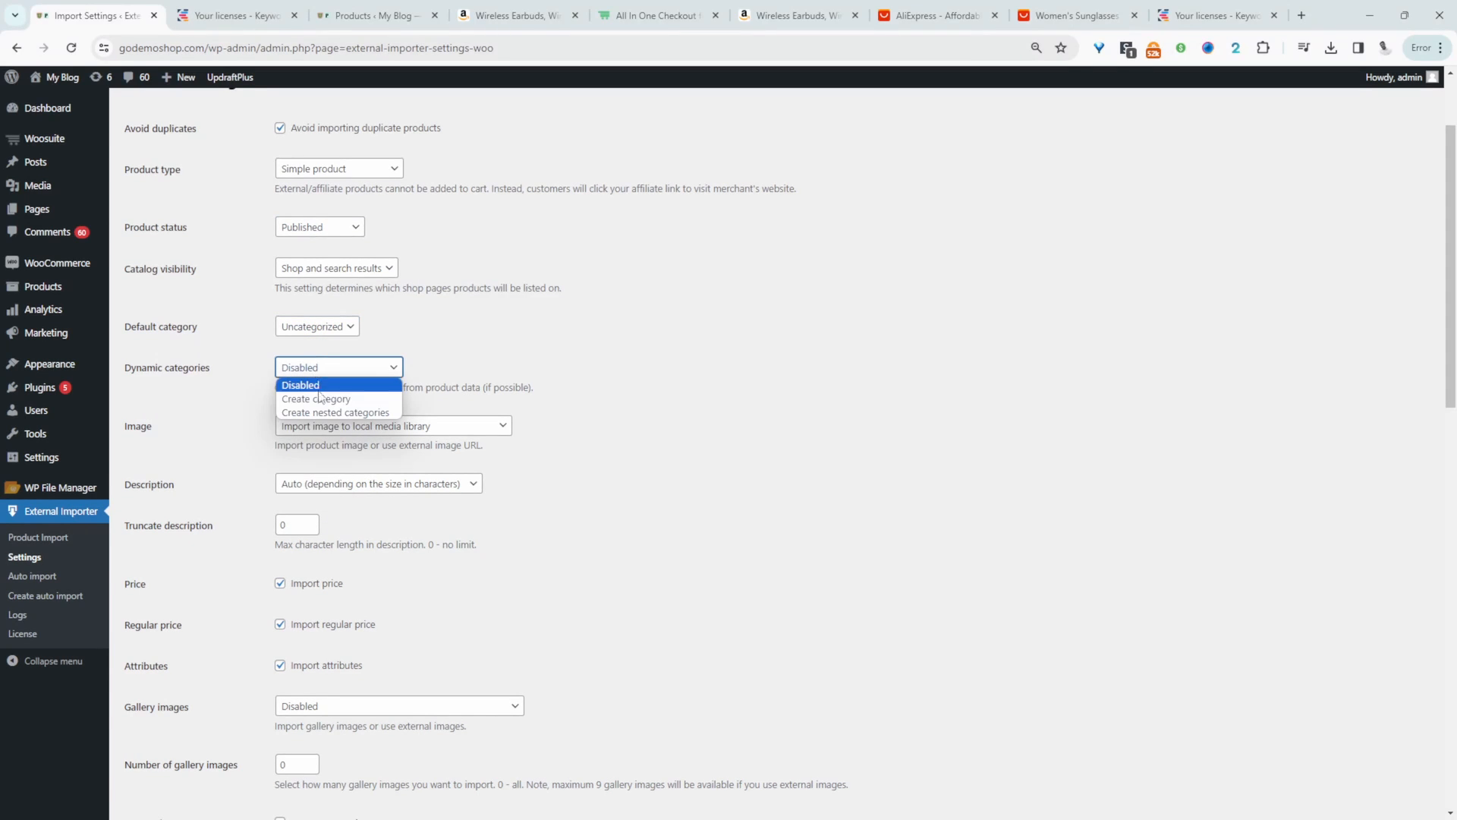
pyautogui.click(322, 401)
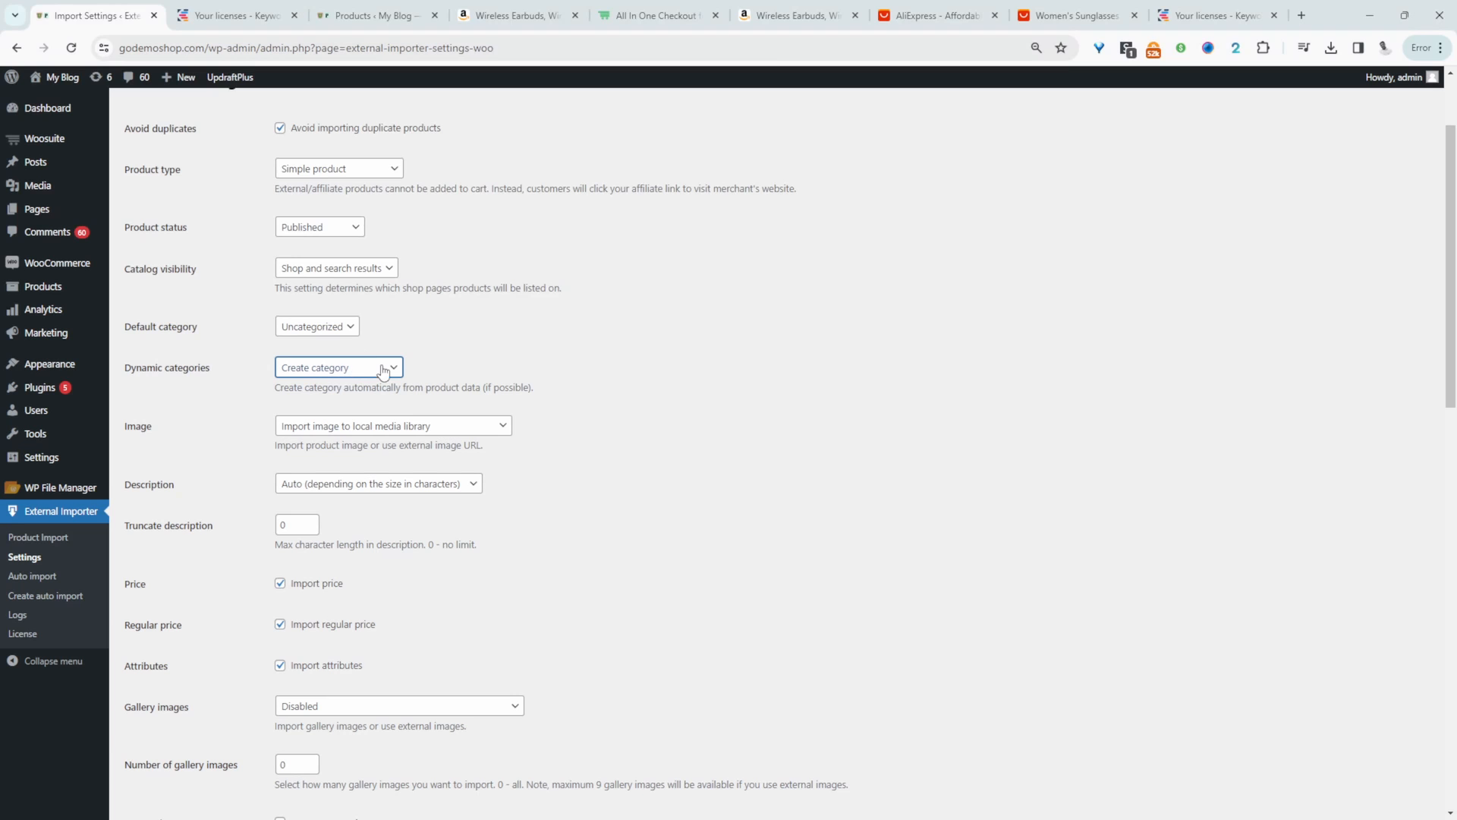
pyautogui.click(425, 426)
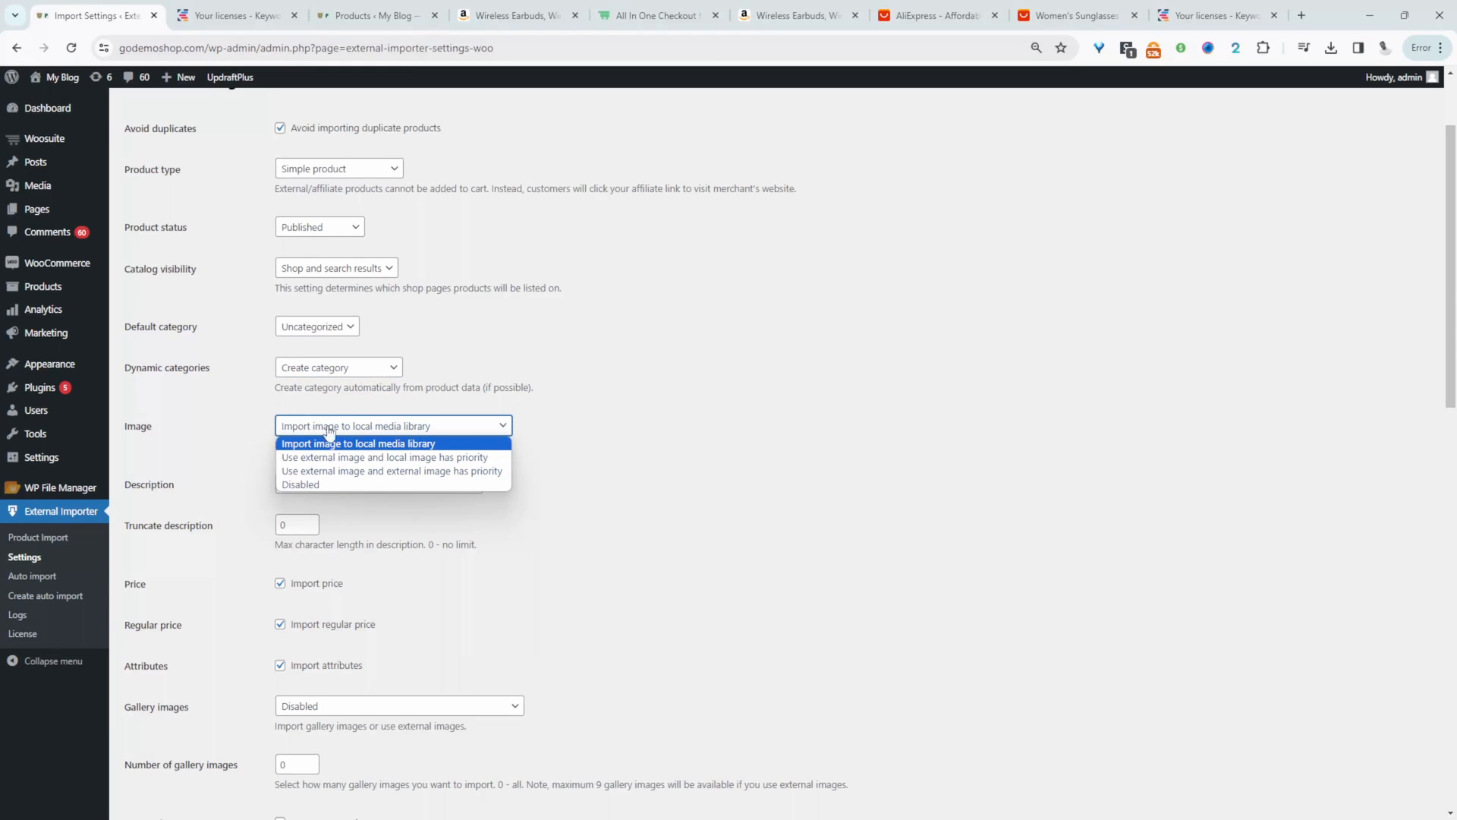
pyautogui.click(440, 445)
# - Review the remaining import options, such as gallery images and user reviews, and save the import settings
pyautogui.scroll(-2, 440, 451)
pyautogui.scroll(-1, 441, 448)
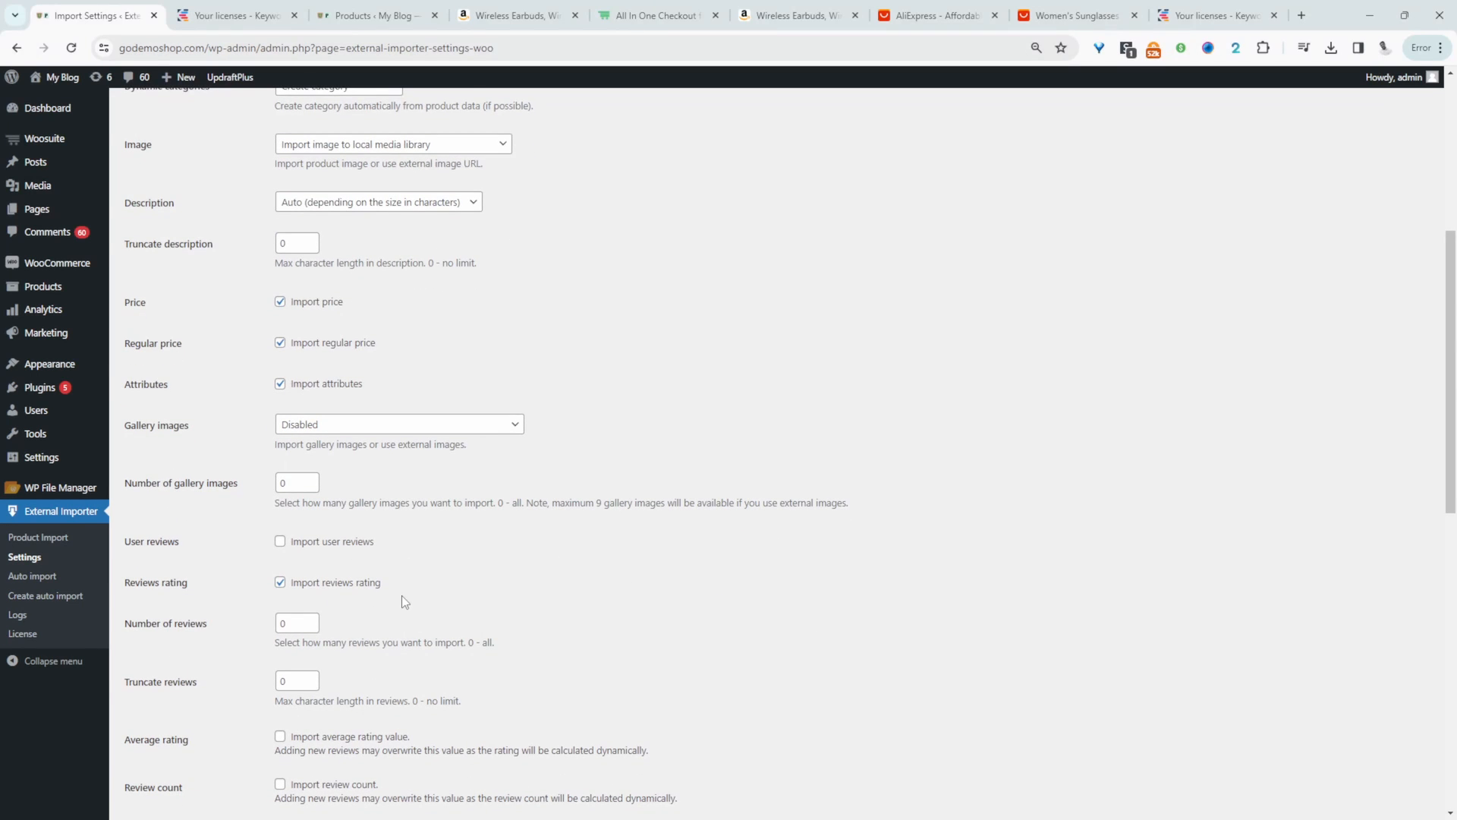
pyautogui.scroll(-8, 402, 595)
pyautogui.click(159, 748)
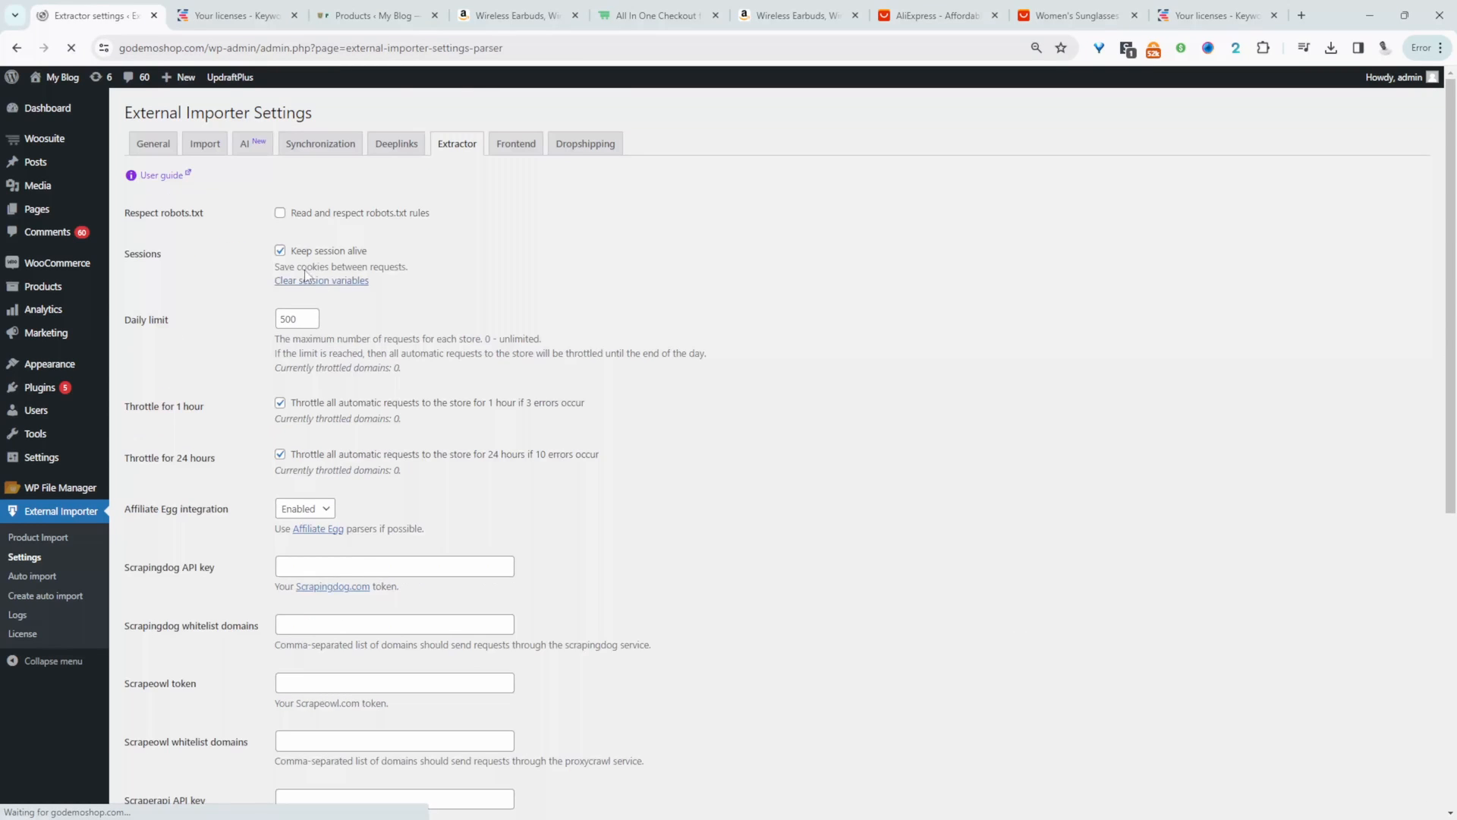
# - Examine the AI settings, including the OpenAI API key and content generators, and open the synchronization settings
pyautogui.click(262, 148)
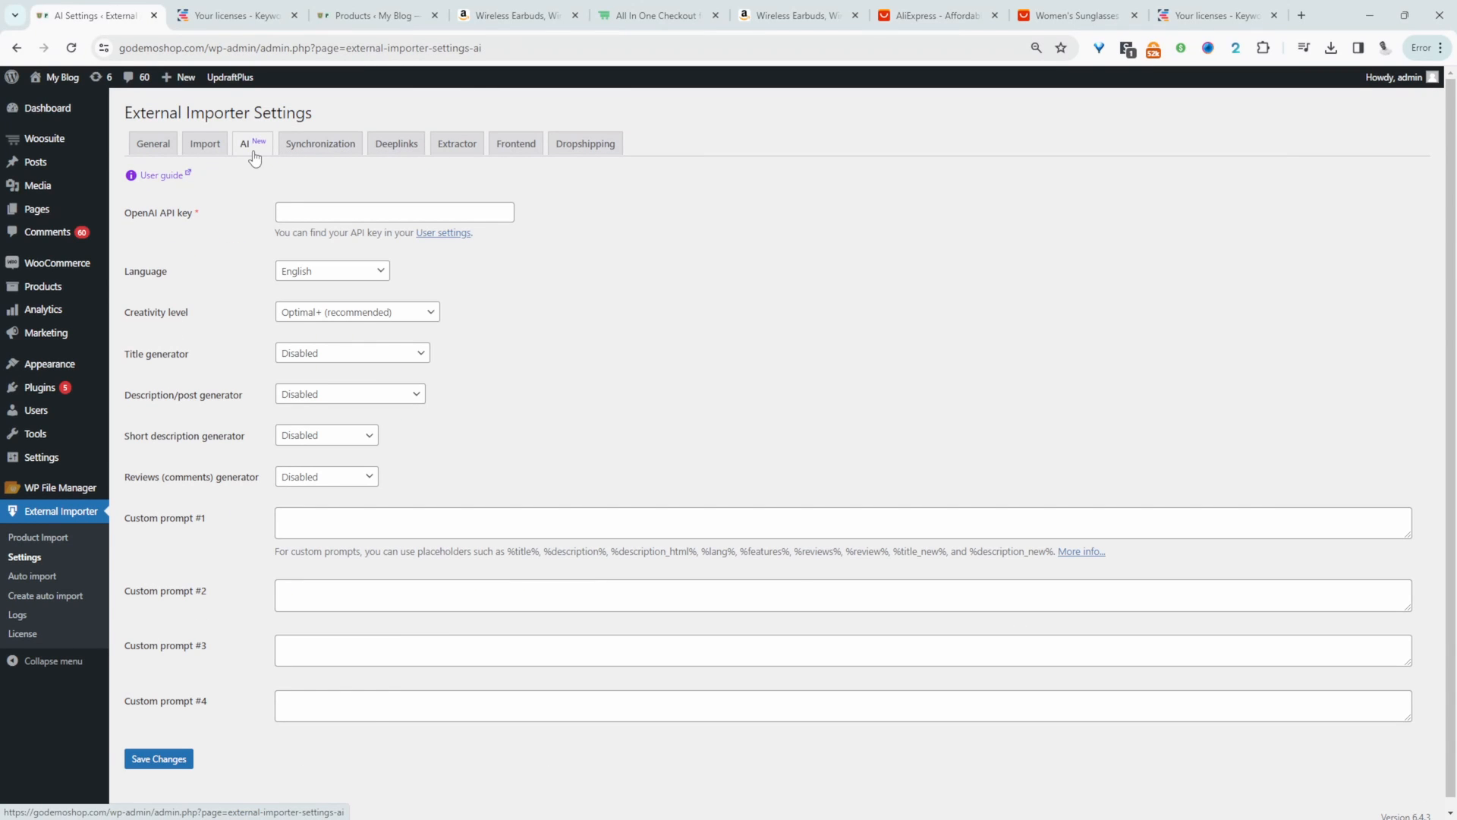
pyautogui.click(326, 212)
pyautogui.click(775, 235)
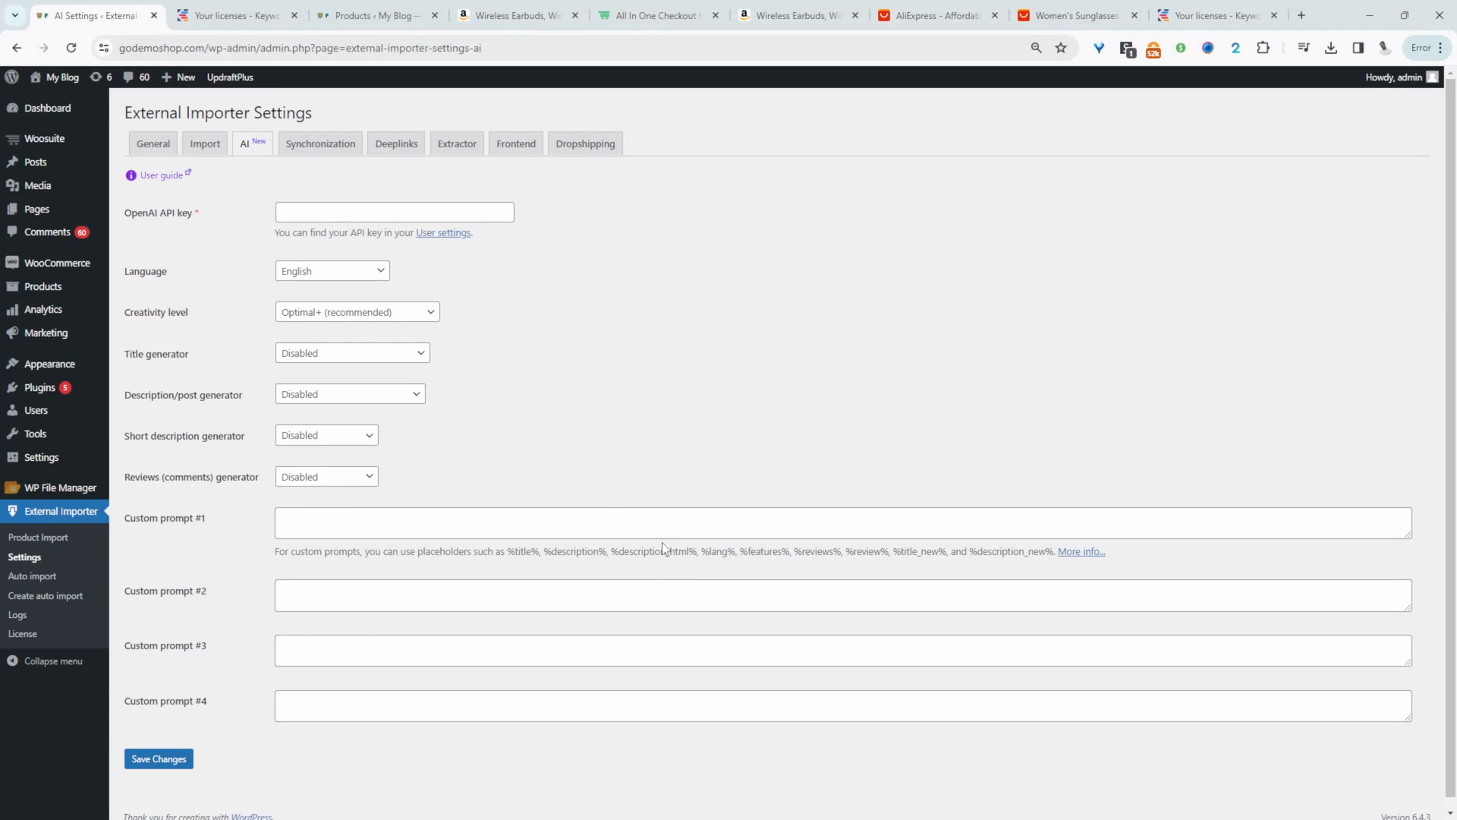
pyautogui.click(321, 144)
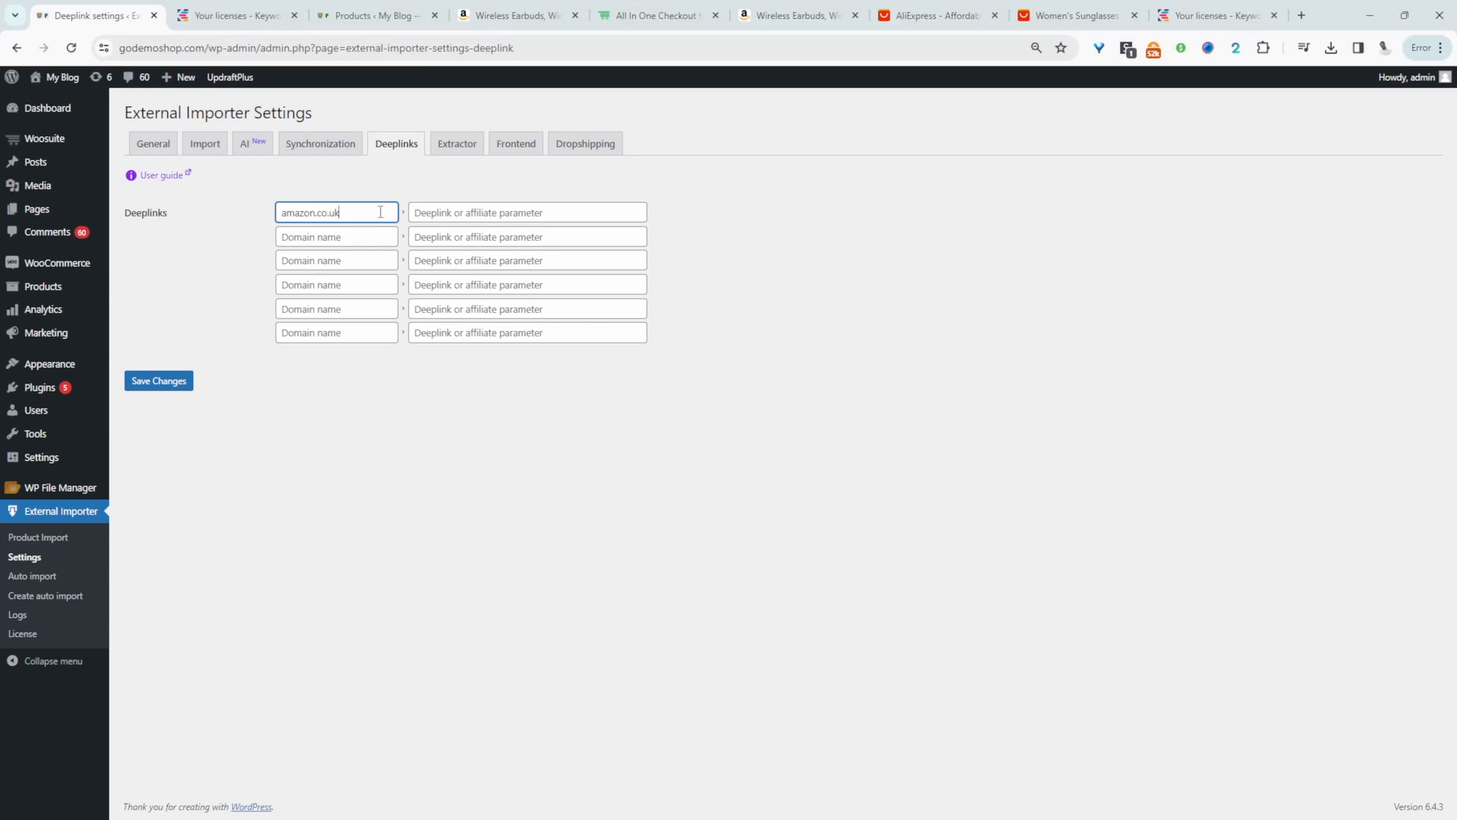
# - Examine the domain and affiliate parameter fields of the amazon.co.uk deeplink, and open the extractor settings
pyautogui.click(452, 213)
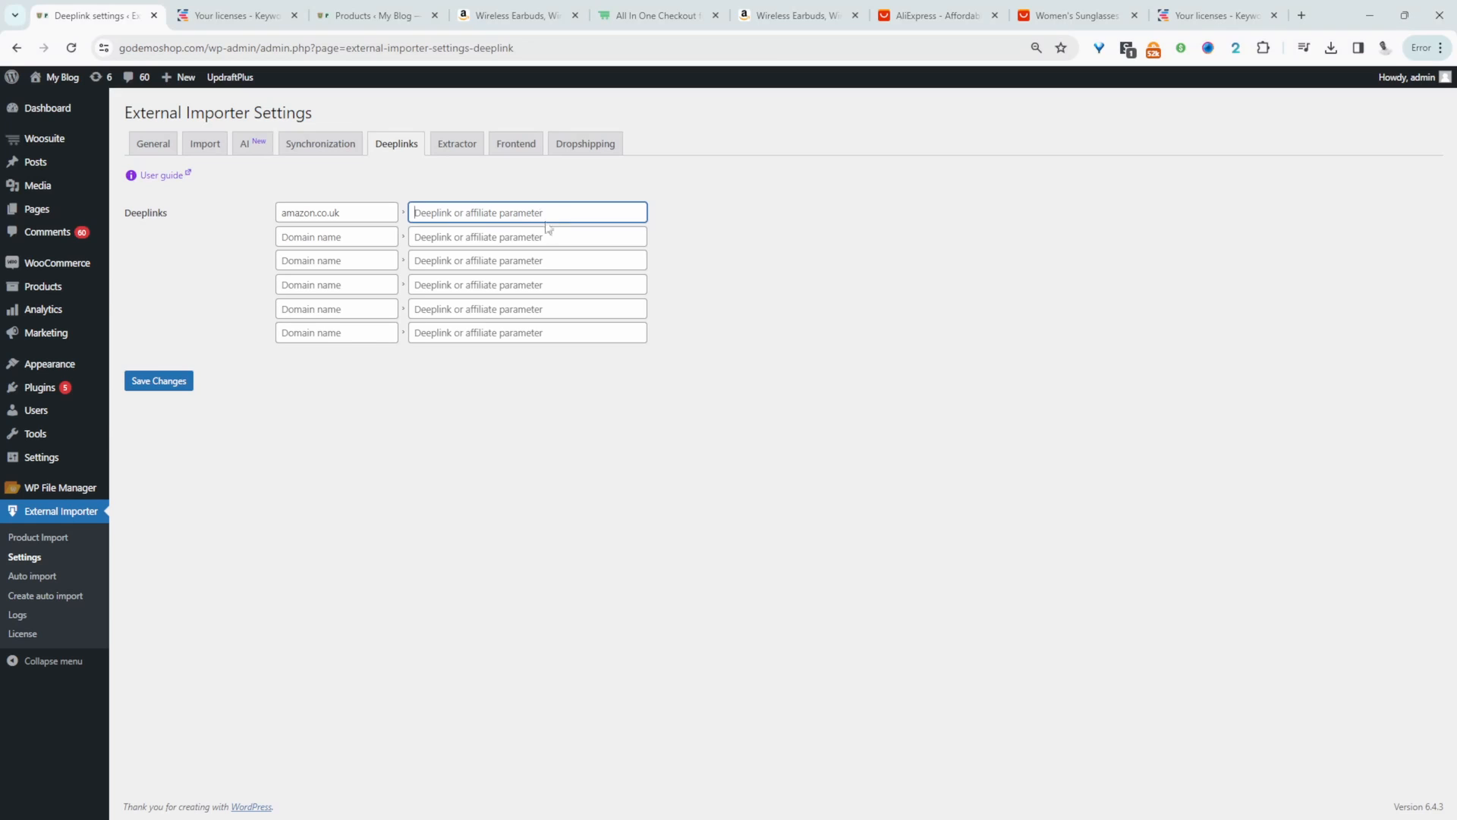
pyautogui.moveTo(373, 217); pyautogui.dragTo(238, 218)
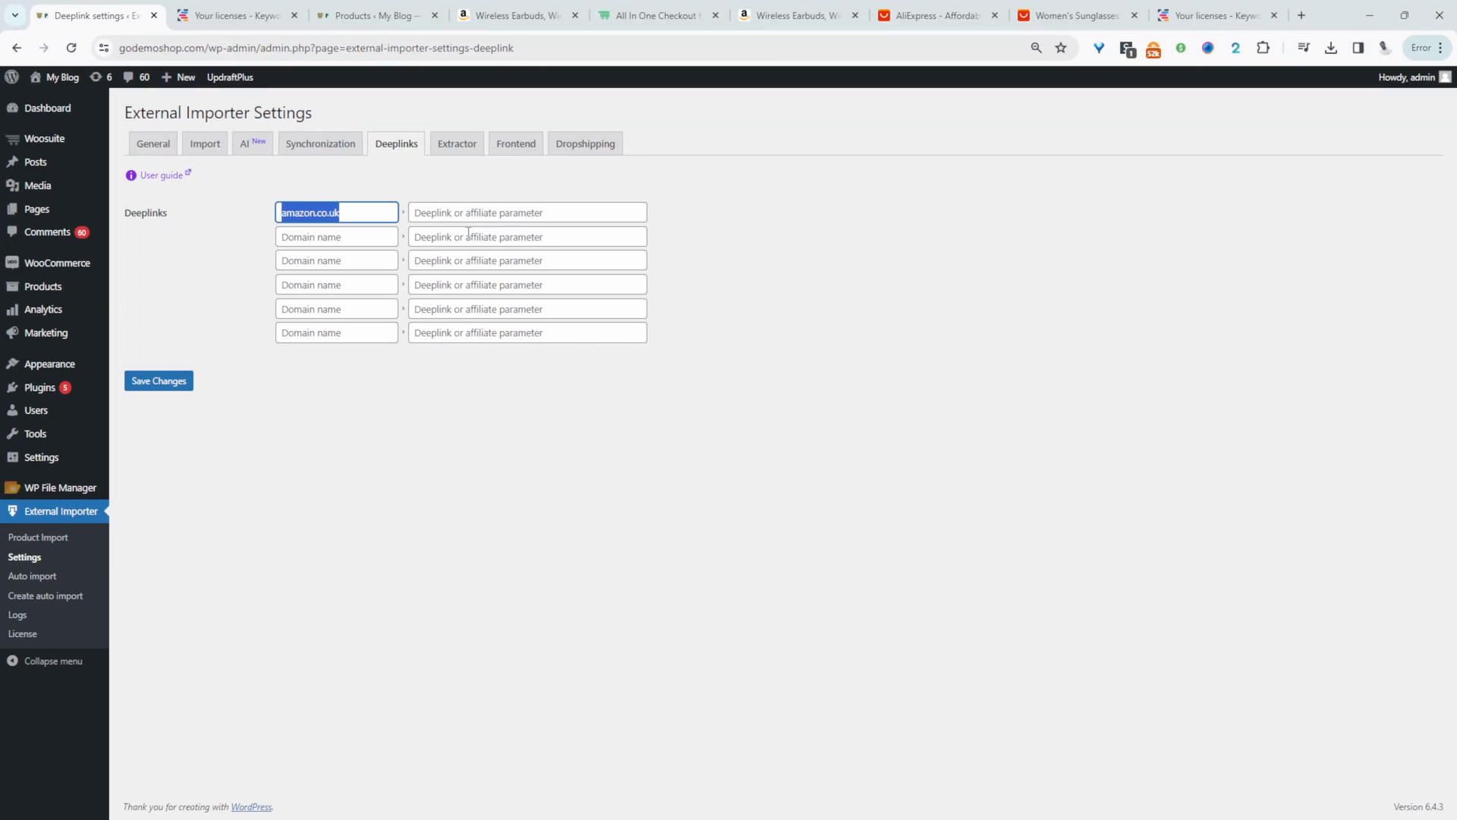
pyautogui.click(454, 151)
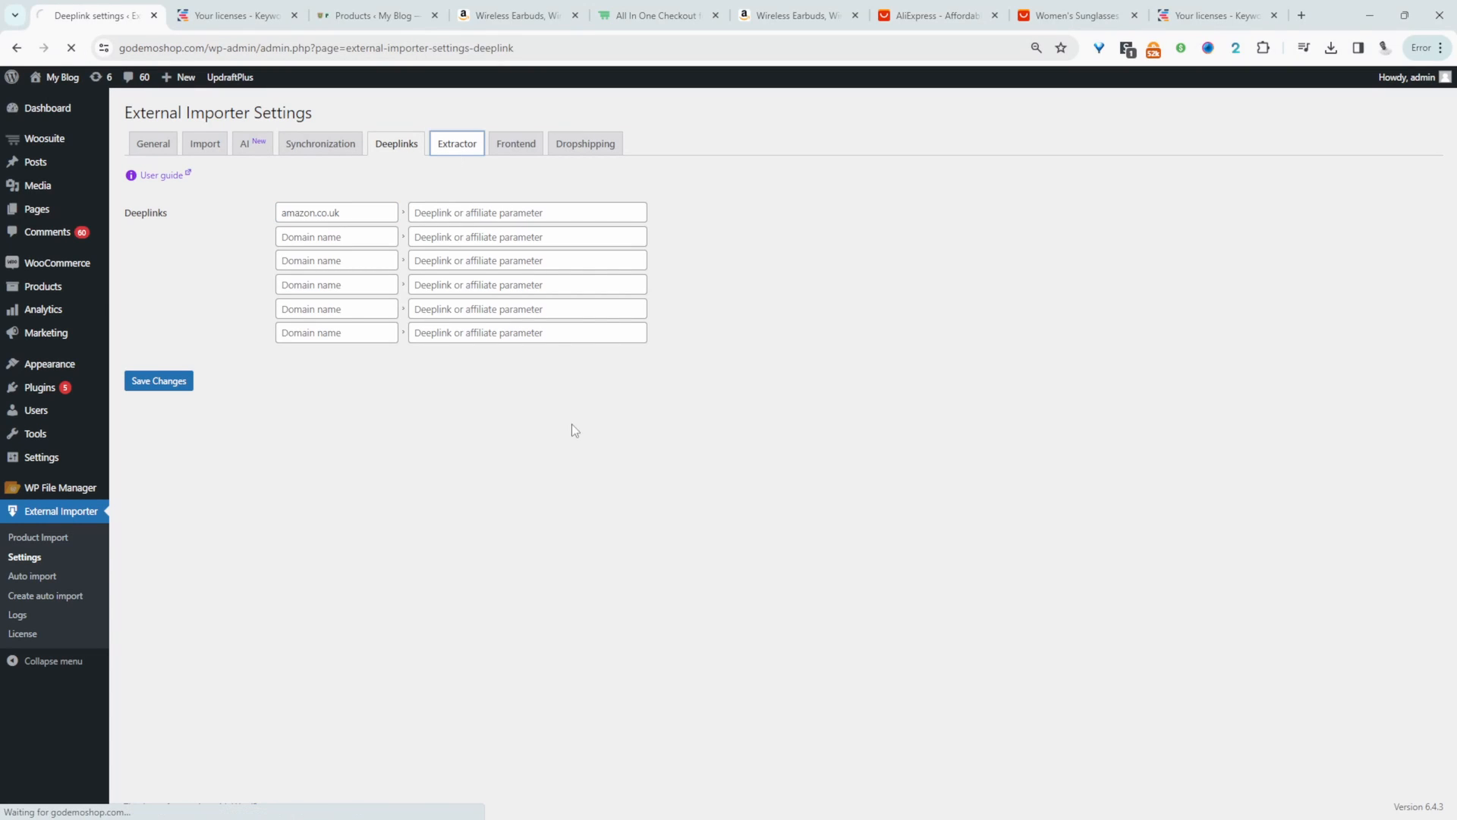
# - Examine the extractor settings, including the scraping service API keys and proxy list, and open the frontend settings
pyautogui.scroll(-2, 580, 481)
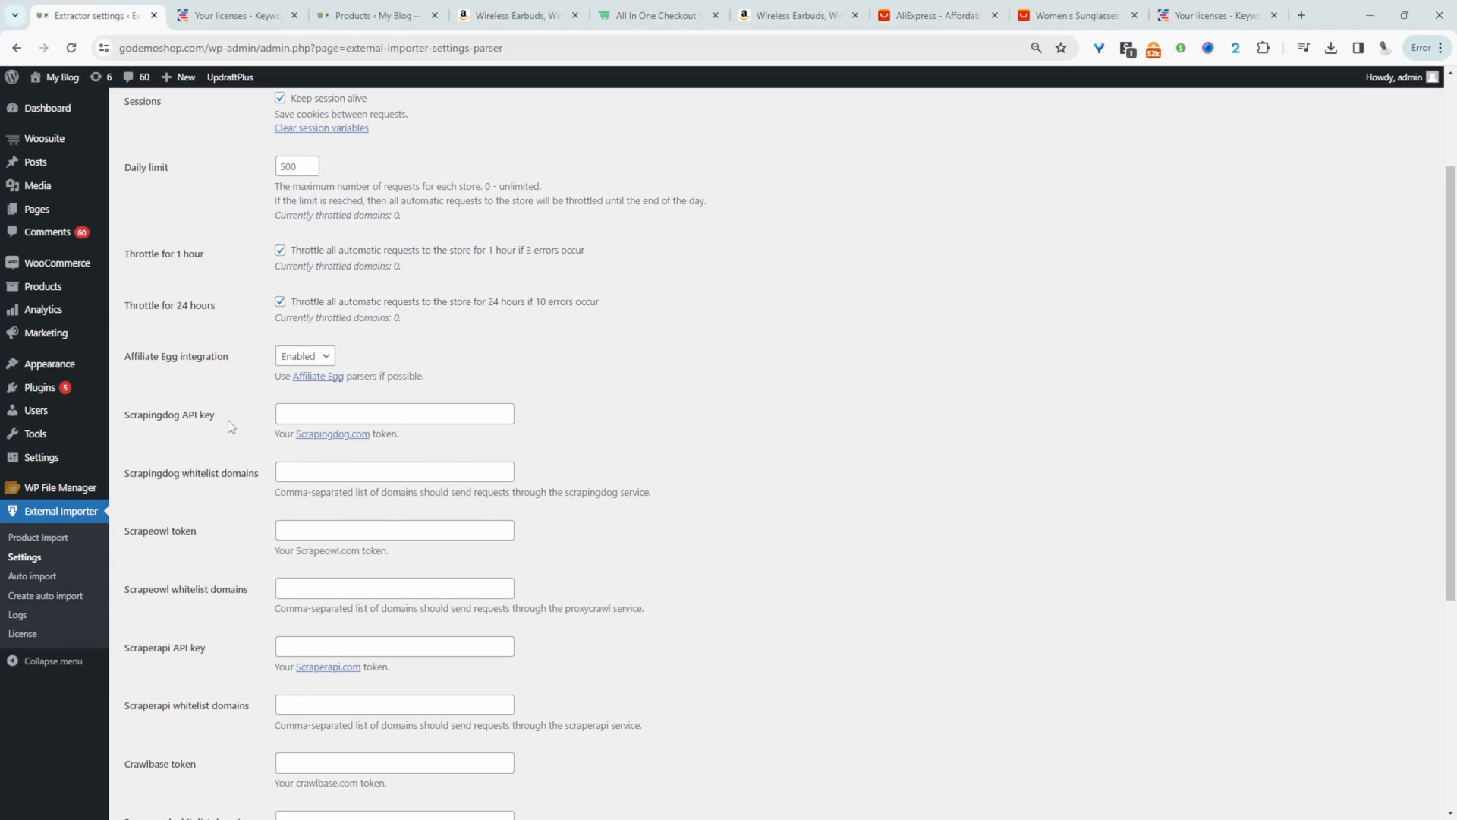
pyautogui.moveTo(174, 416); pyautogui.dragTo(151, 417)
pyautogui.scroll(-3, 243, 434)
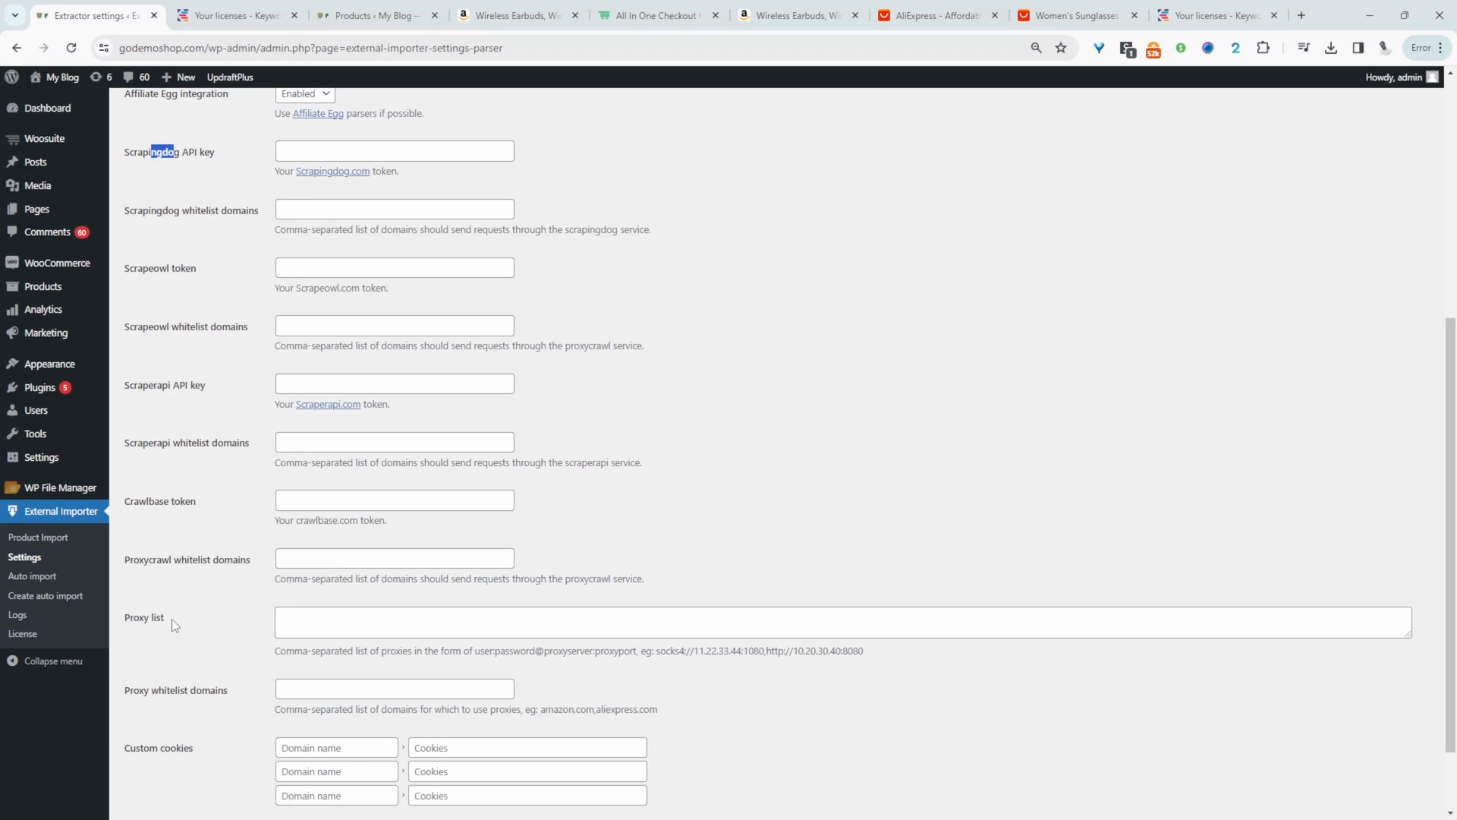
pyautogui.moveTo(171, 618); pyautogui.dragTo(149, 624)
pyautogui.scroll(5, 605, 403)
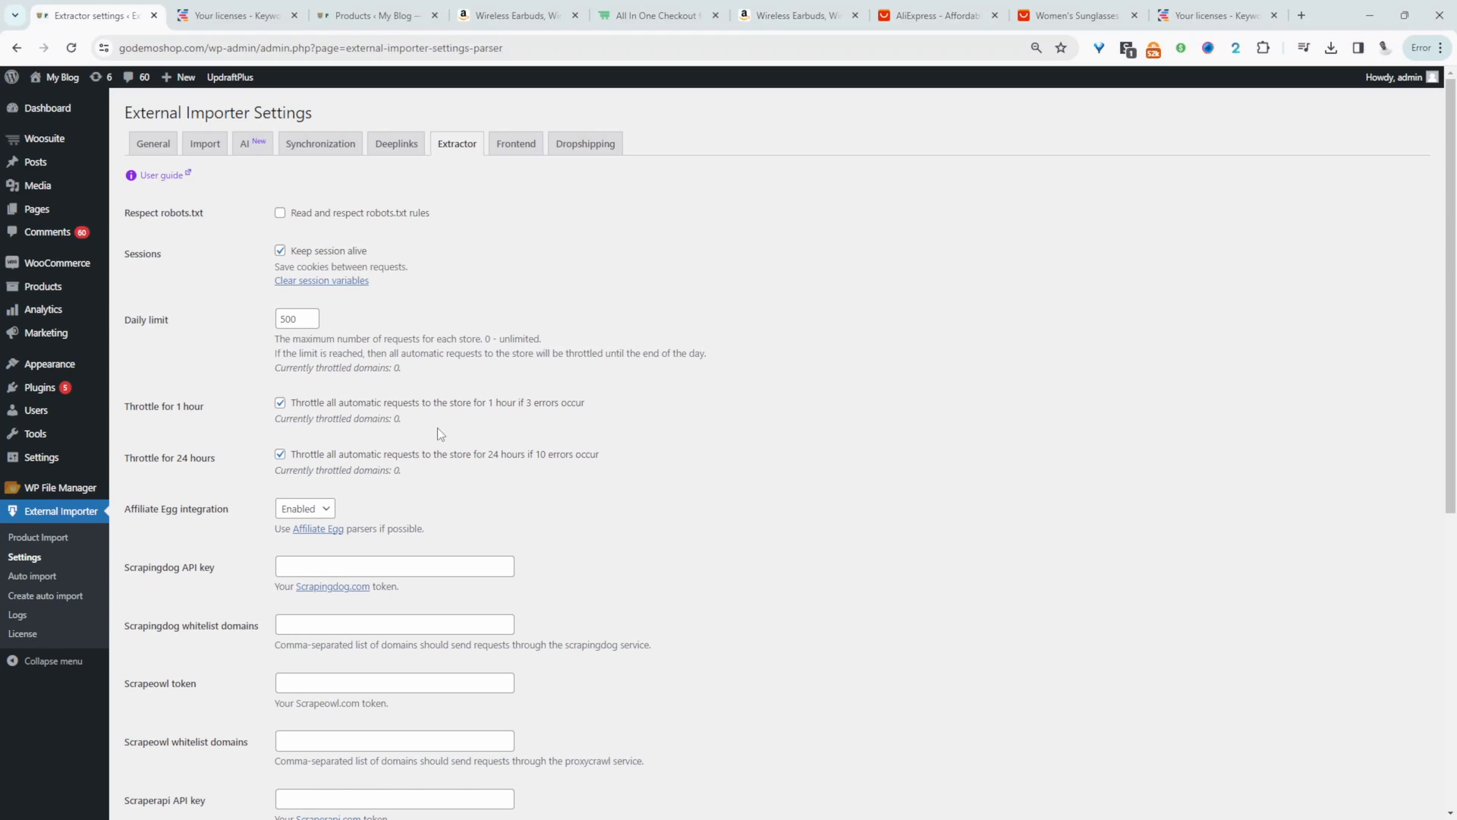
pyautogui.click(522, 149)
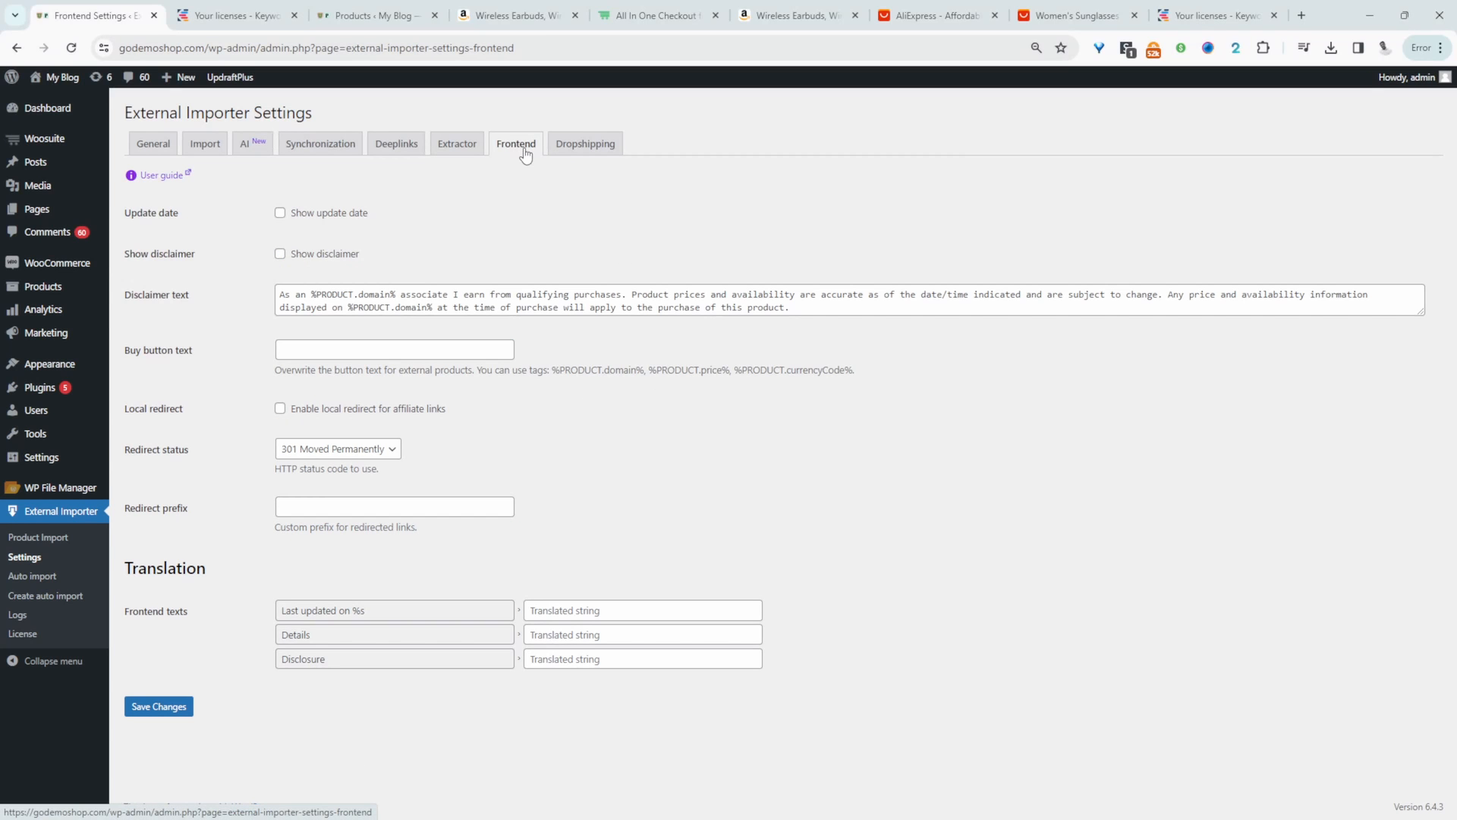
# - Examine the frontend disclaimer text and redirect status options, and open the dropshipping settings
pyautogui.click(385, 294)
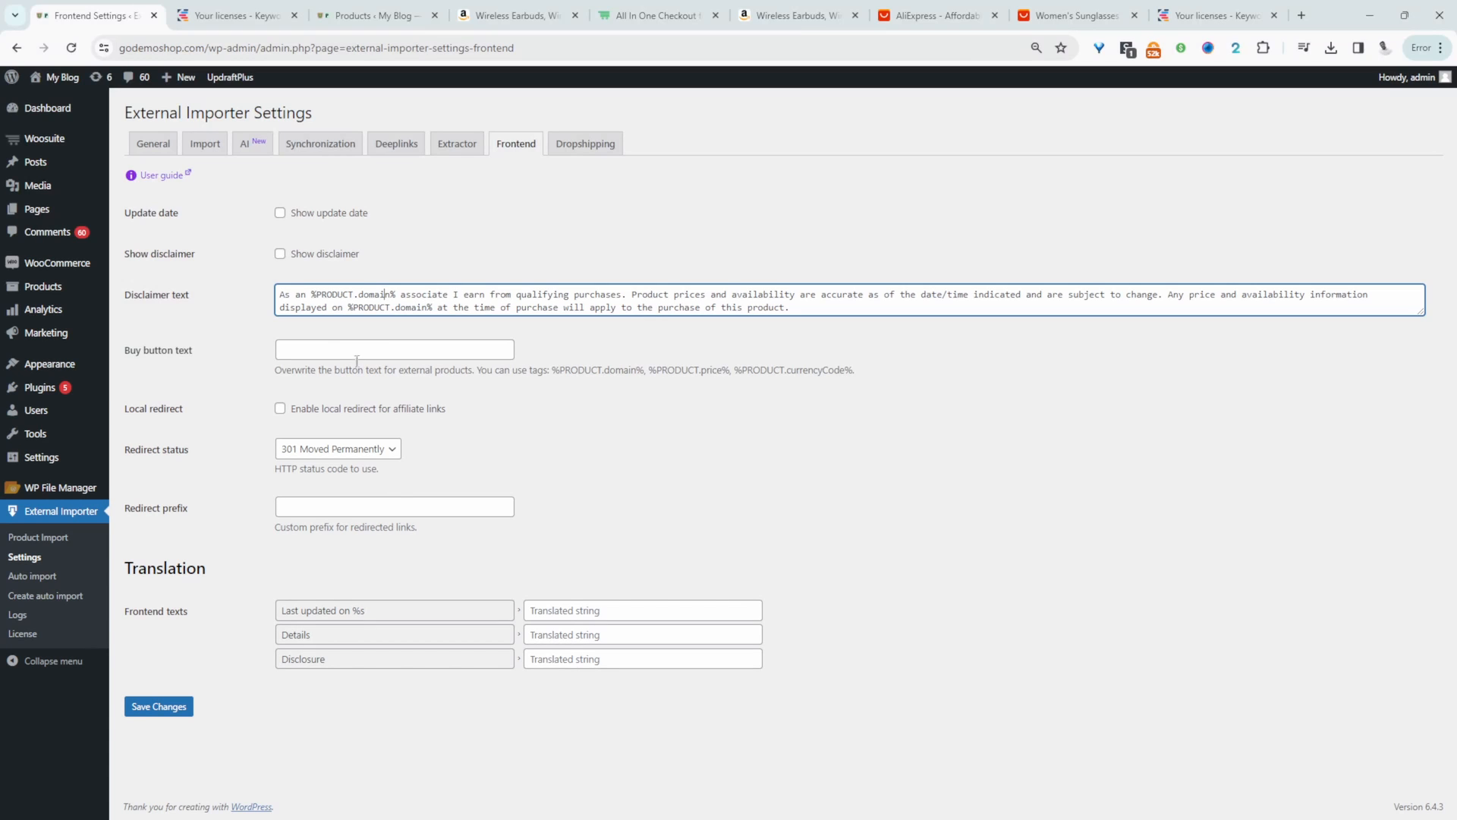
pyautogui.click(341, 452)
pyautogui.click(344, 452)
pyautogui.click(485, 439)
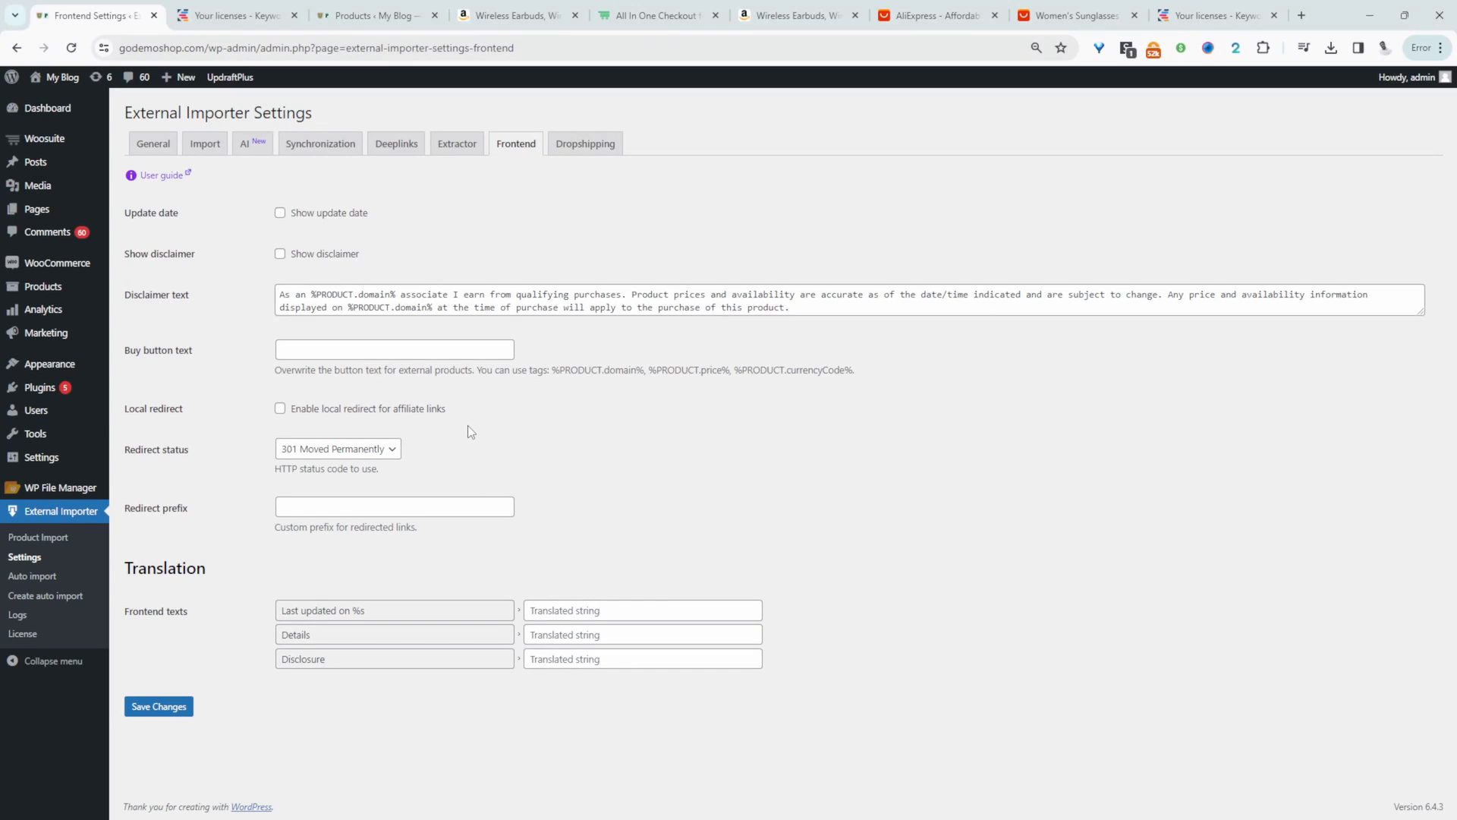
pyautogui.click(338, 448)
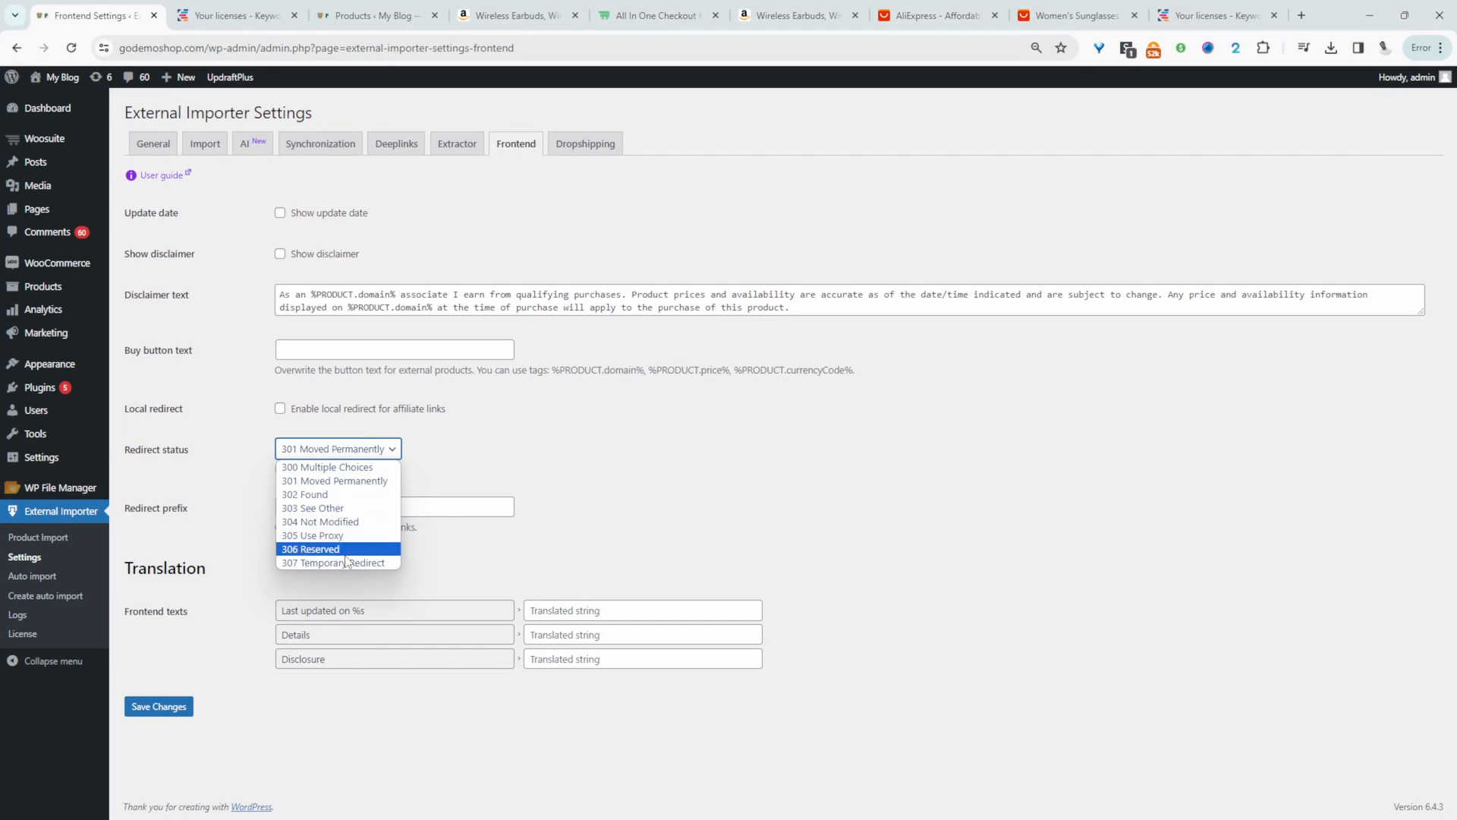
pyautogui.click(523, 475)
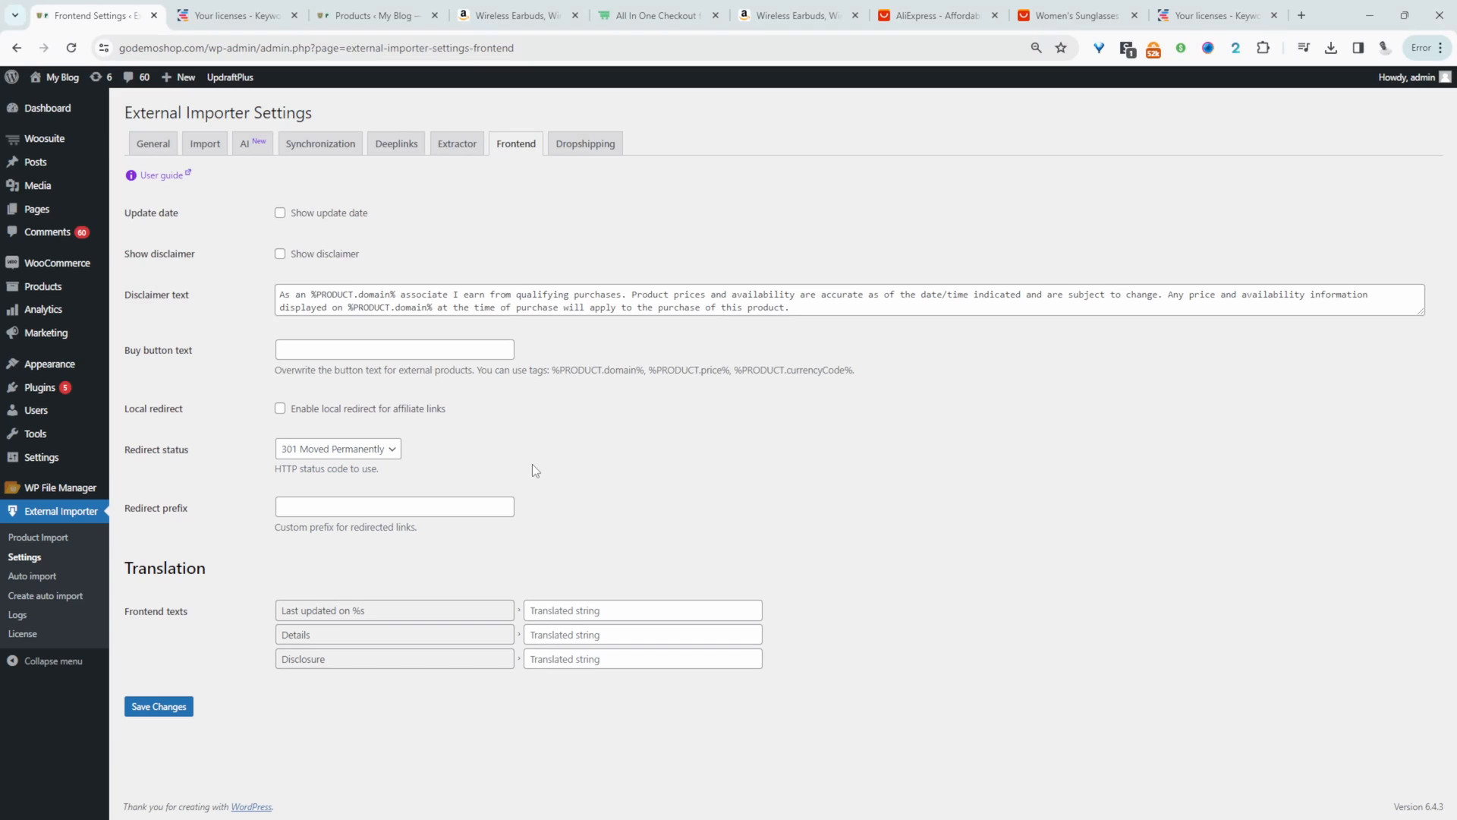
pyautogui.click(585, 144)
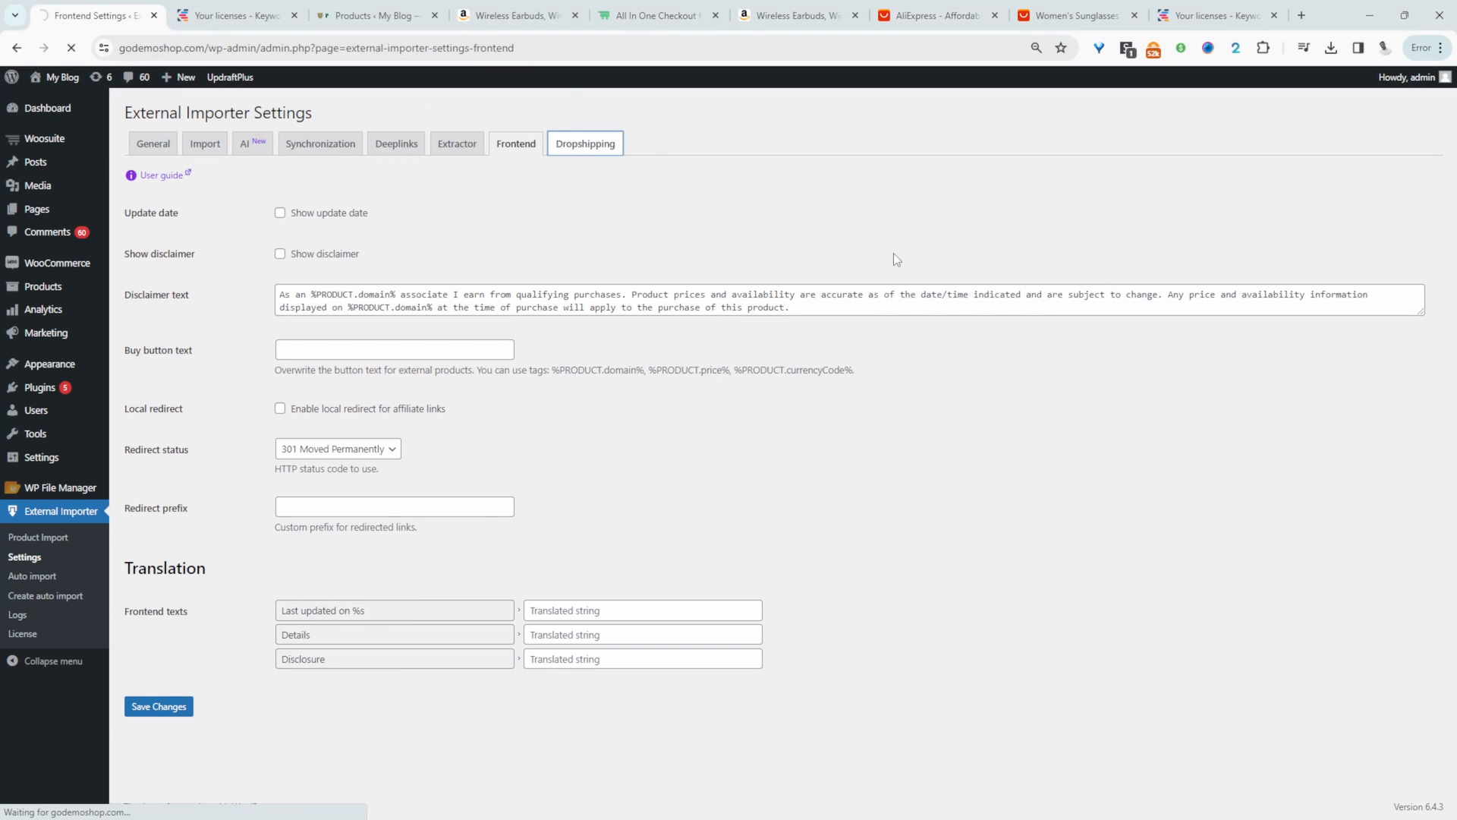
# - Define the first dropshipping pricing rule for the domain amazon.com with a percentage margin of 25
pyautogui.click(320, 221)
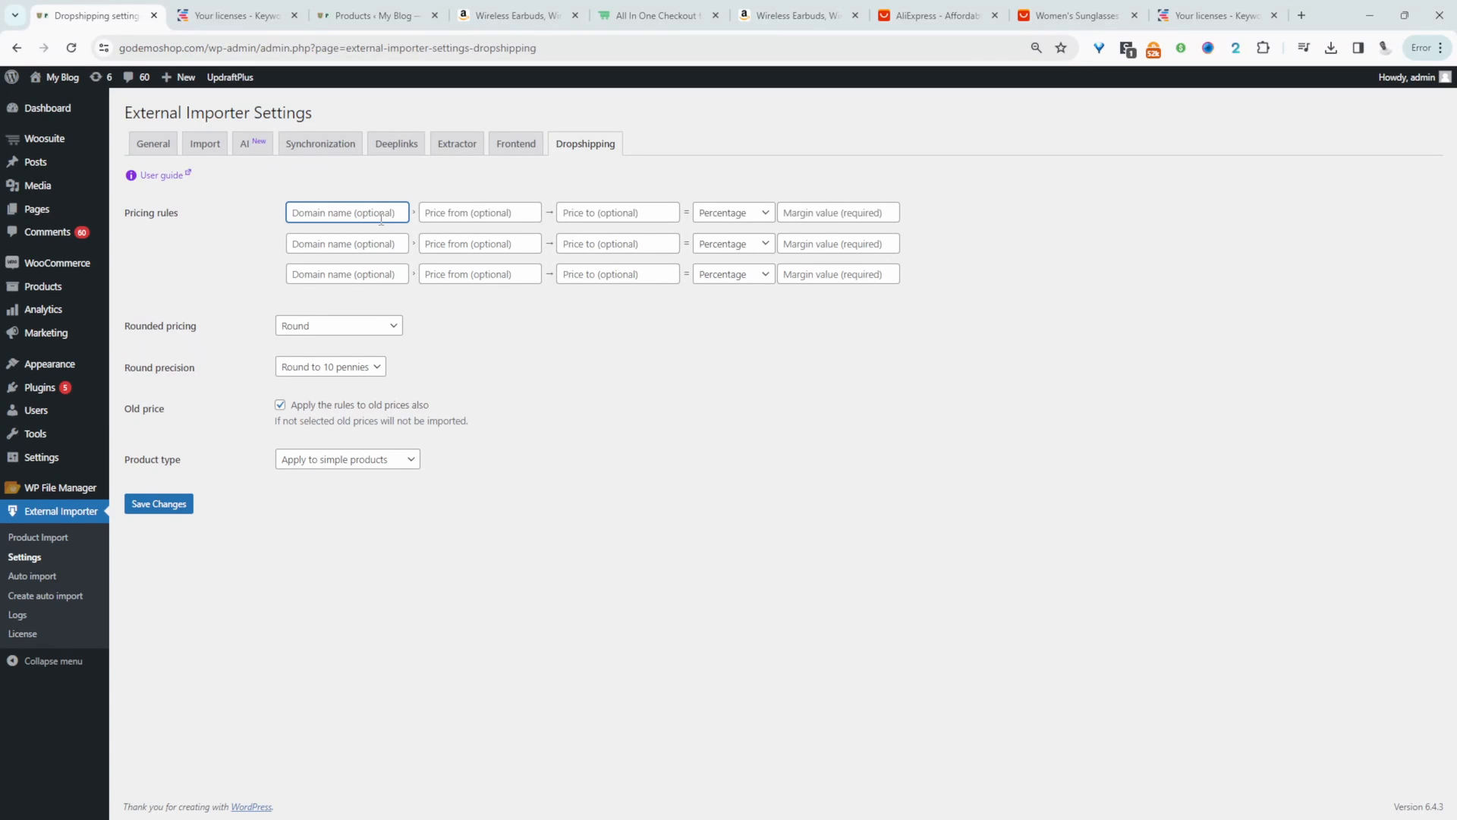
pyautogui.write('amazon')
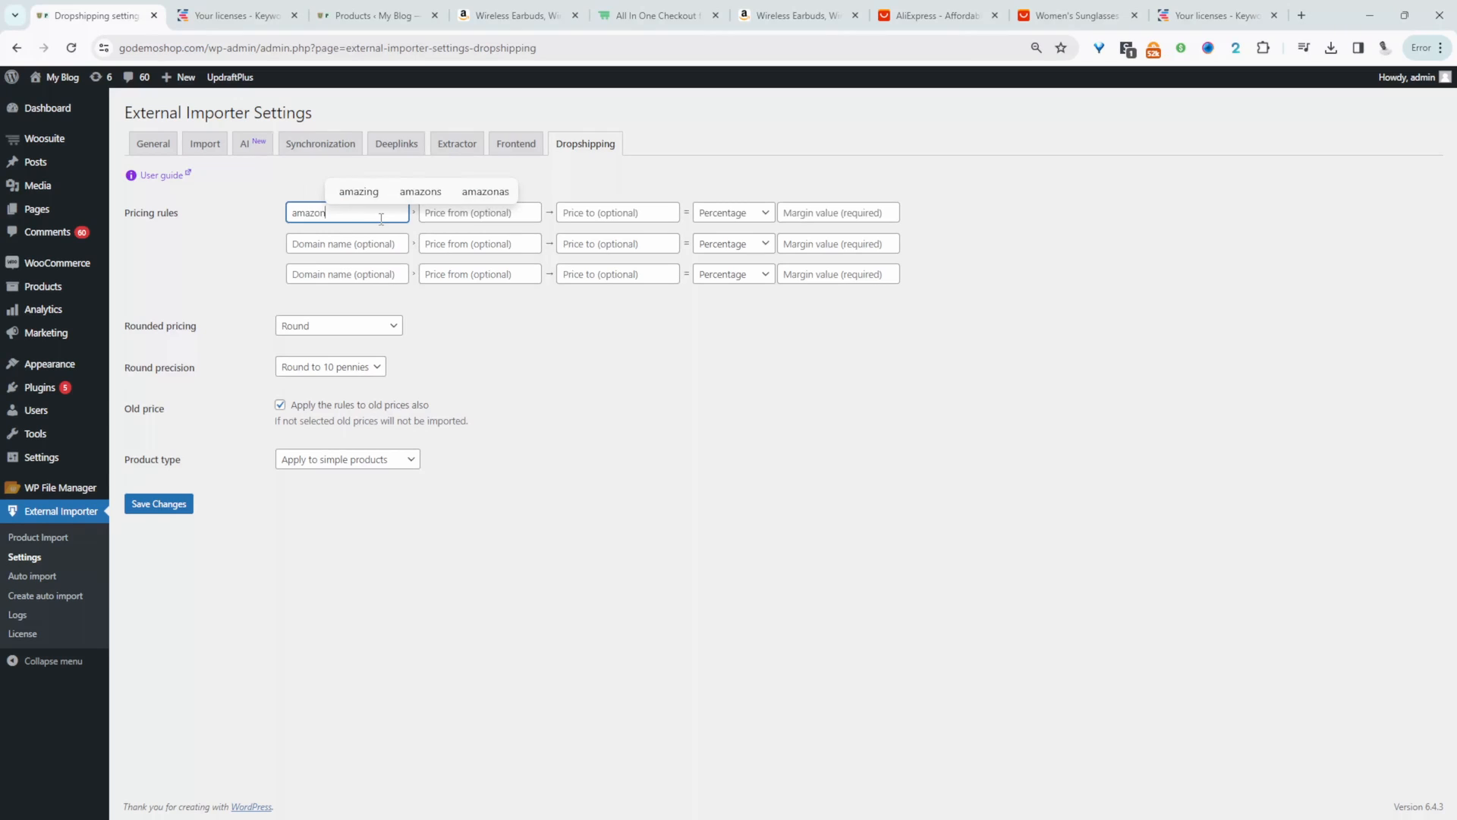
pyautogui.write('.com')
pyautogui.click(510, 230)
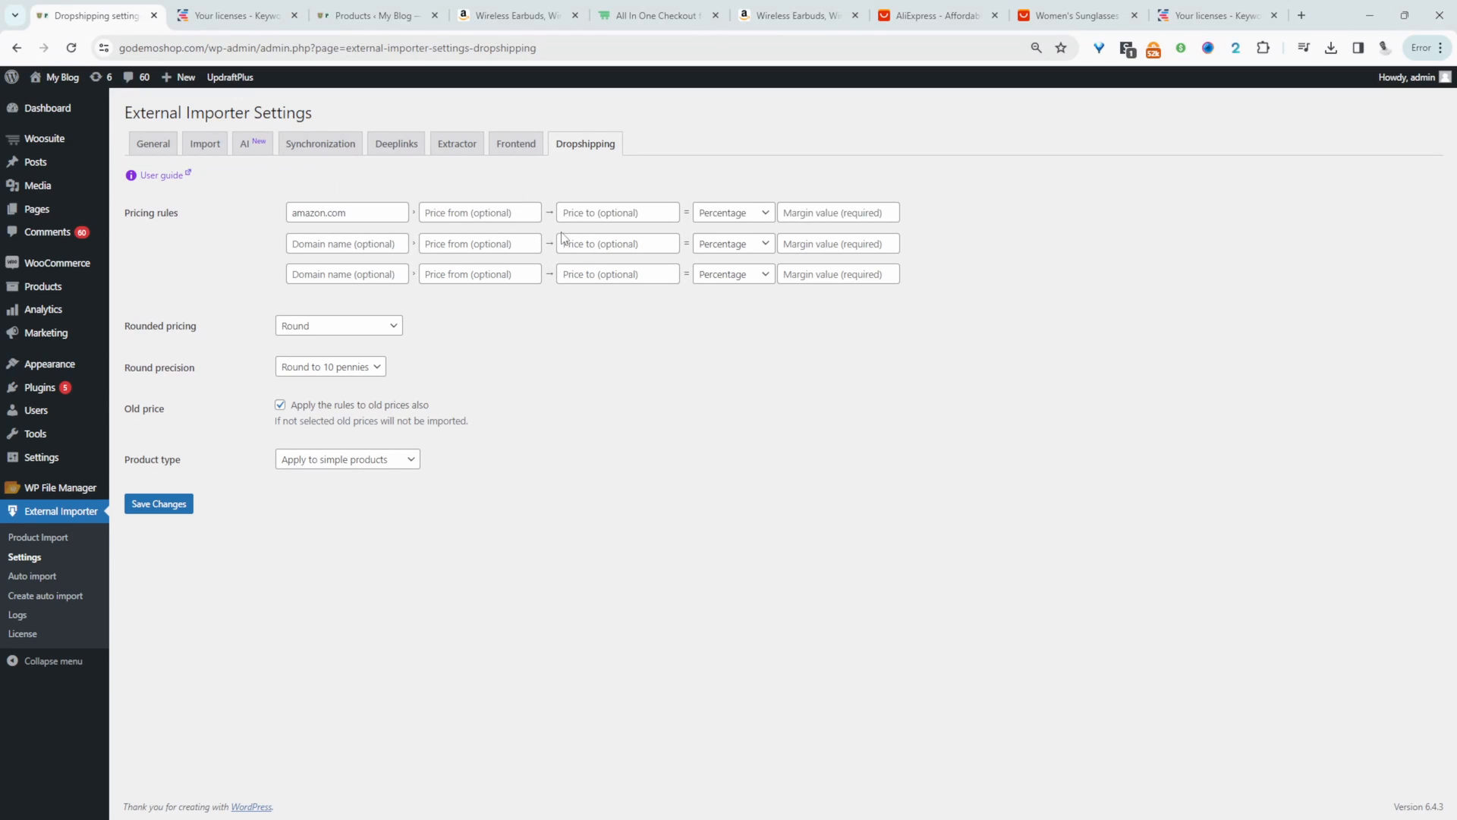
pyautogui.click(745, 215)
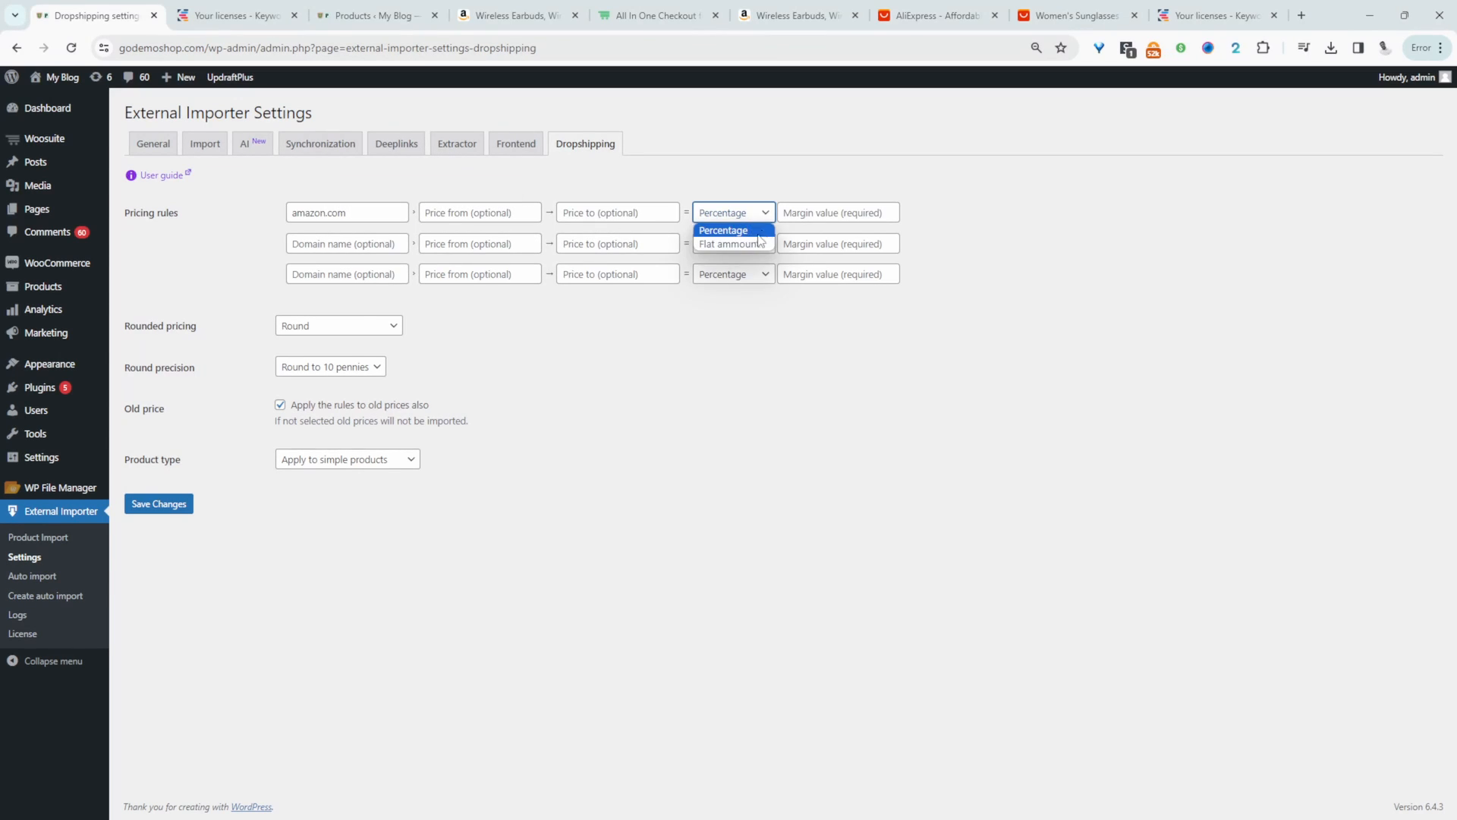
pyautogui.click(758, 235)
pyautogui.click(810, 218)
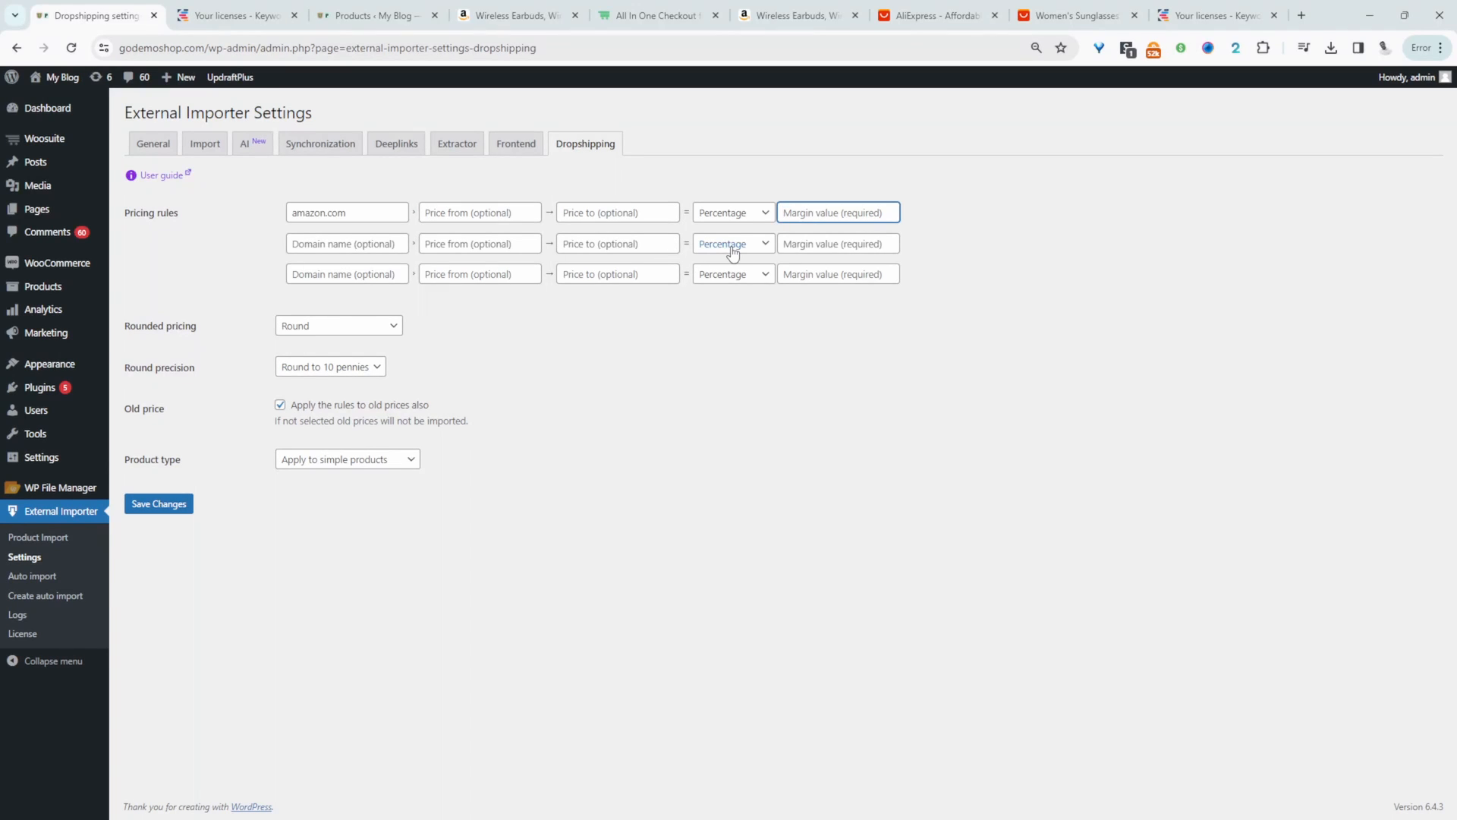
pyautogui.write('25')
pyautogui.press('Tab')
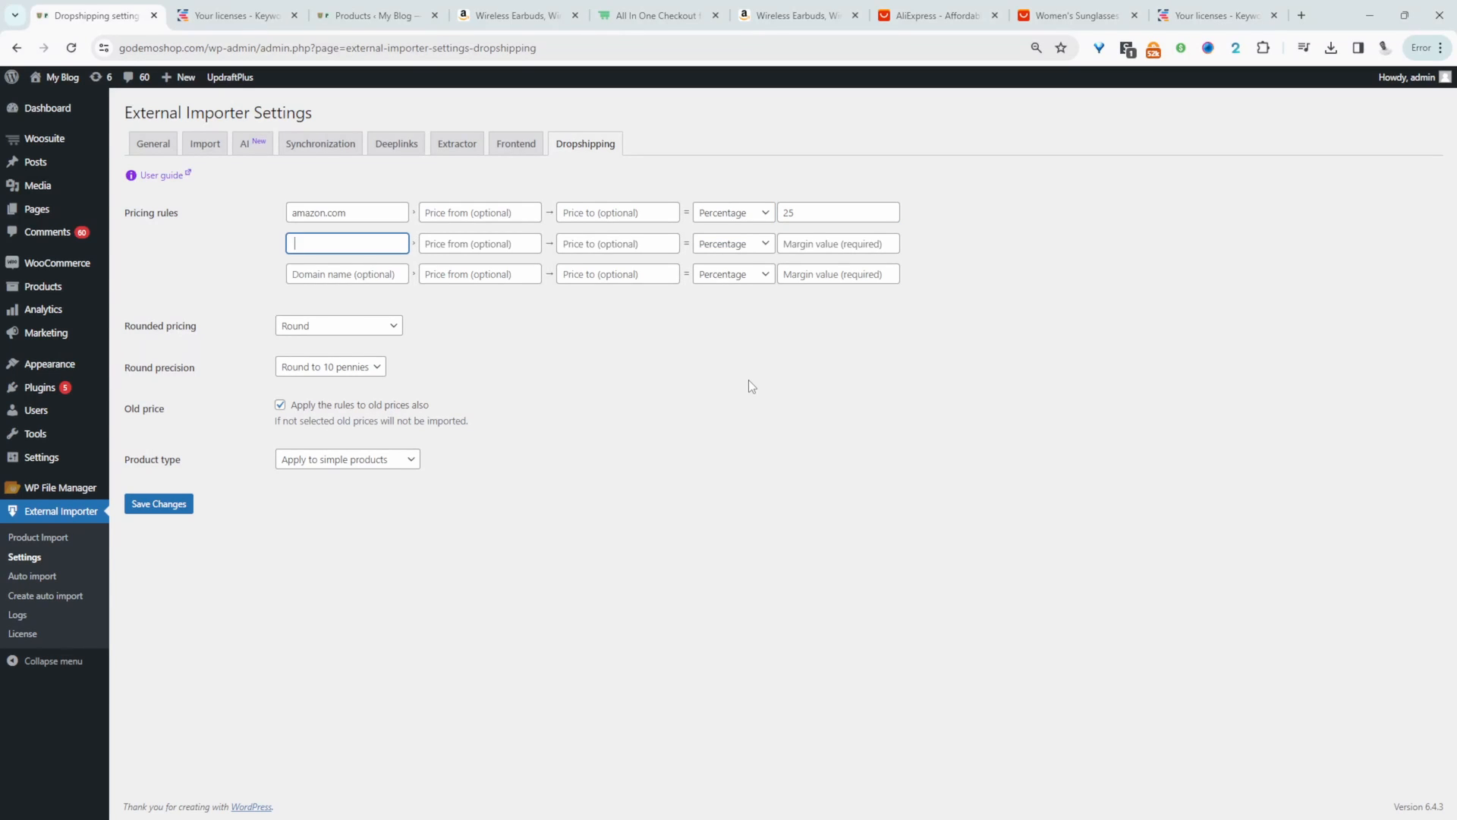
# - Review the amazon.com pricing rule's domain and margin, and the product types that pricing rules can apply to
pyautogui.click(801, 214)
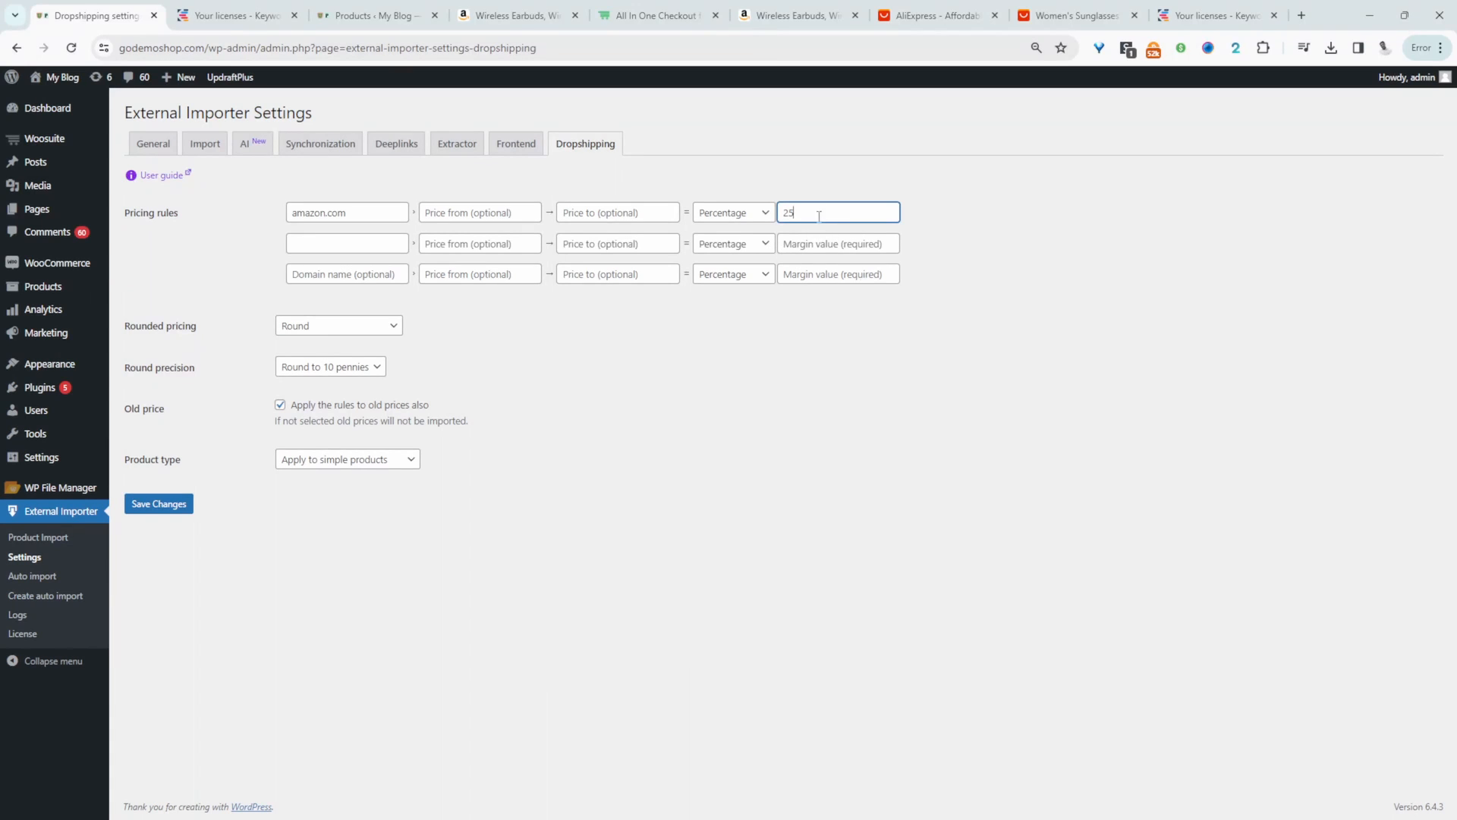
pyautogui.moveTo(326, 211); pyautogui.dragTo(216, 205)
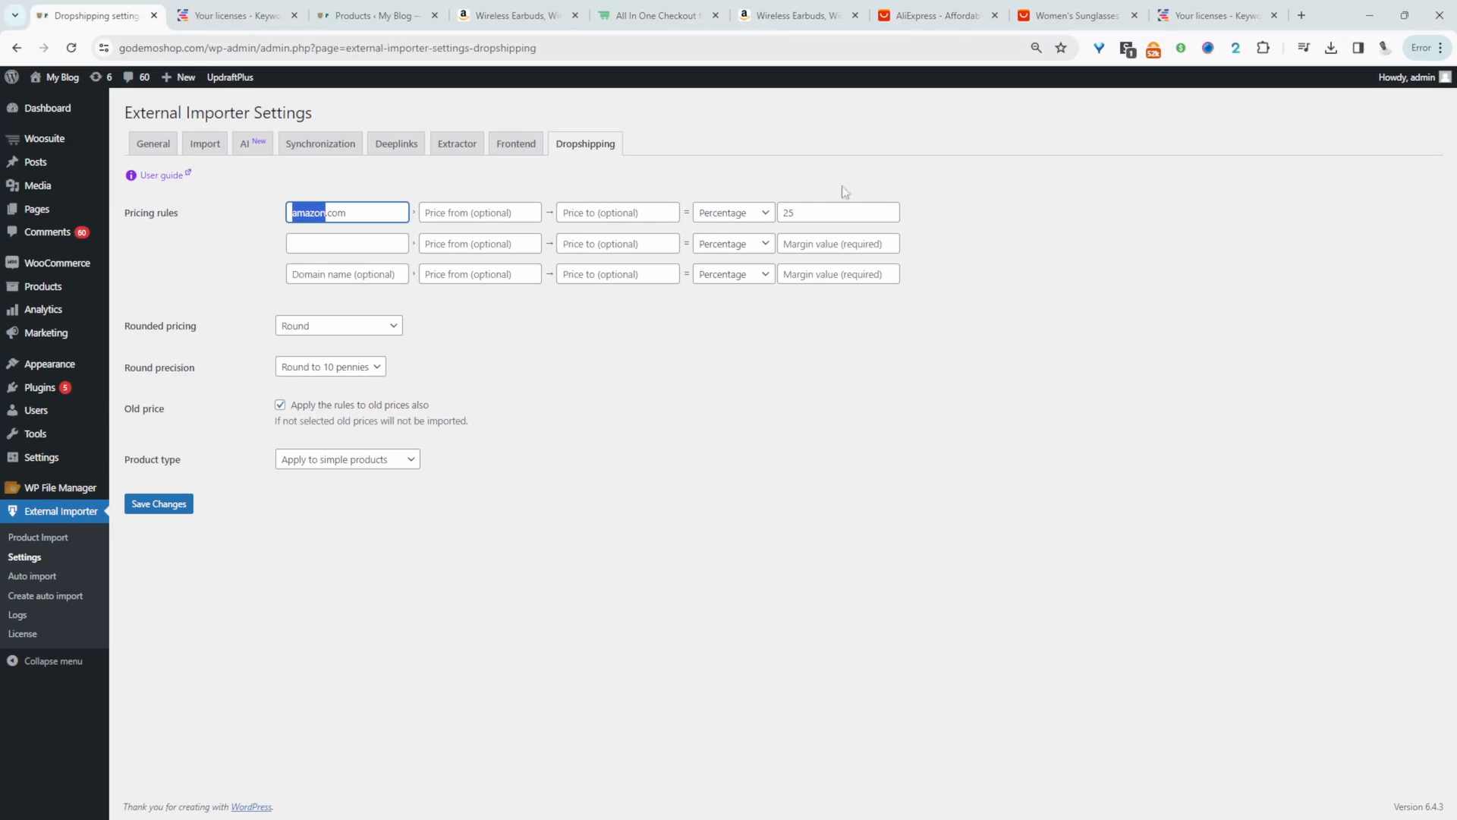
pyautogui.click(832, 217)
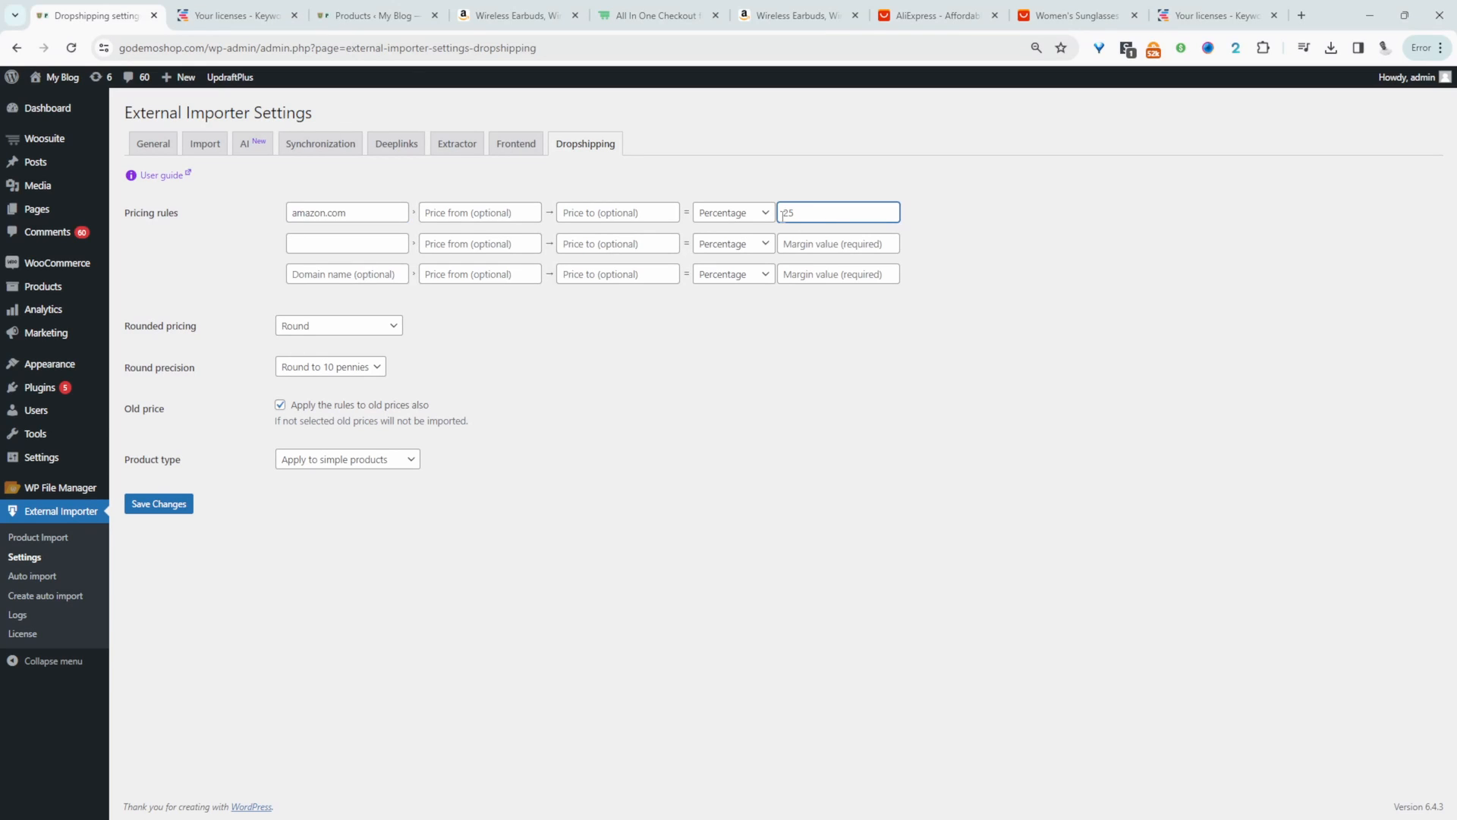
pyautogui.click(345, 460)
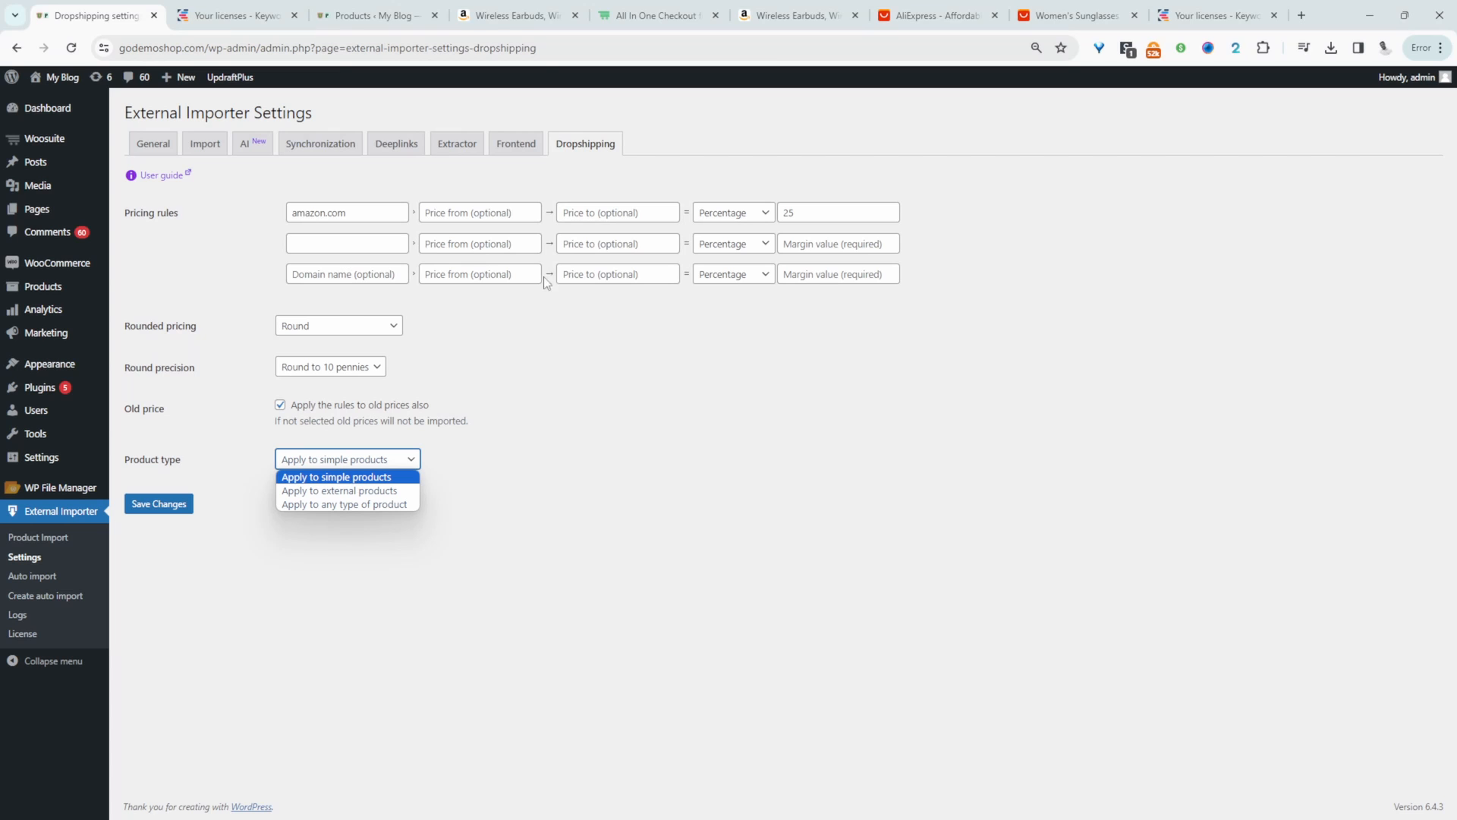
pyautogui.click(414, 464)
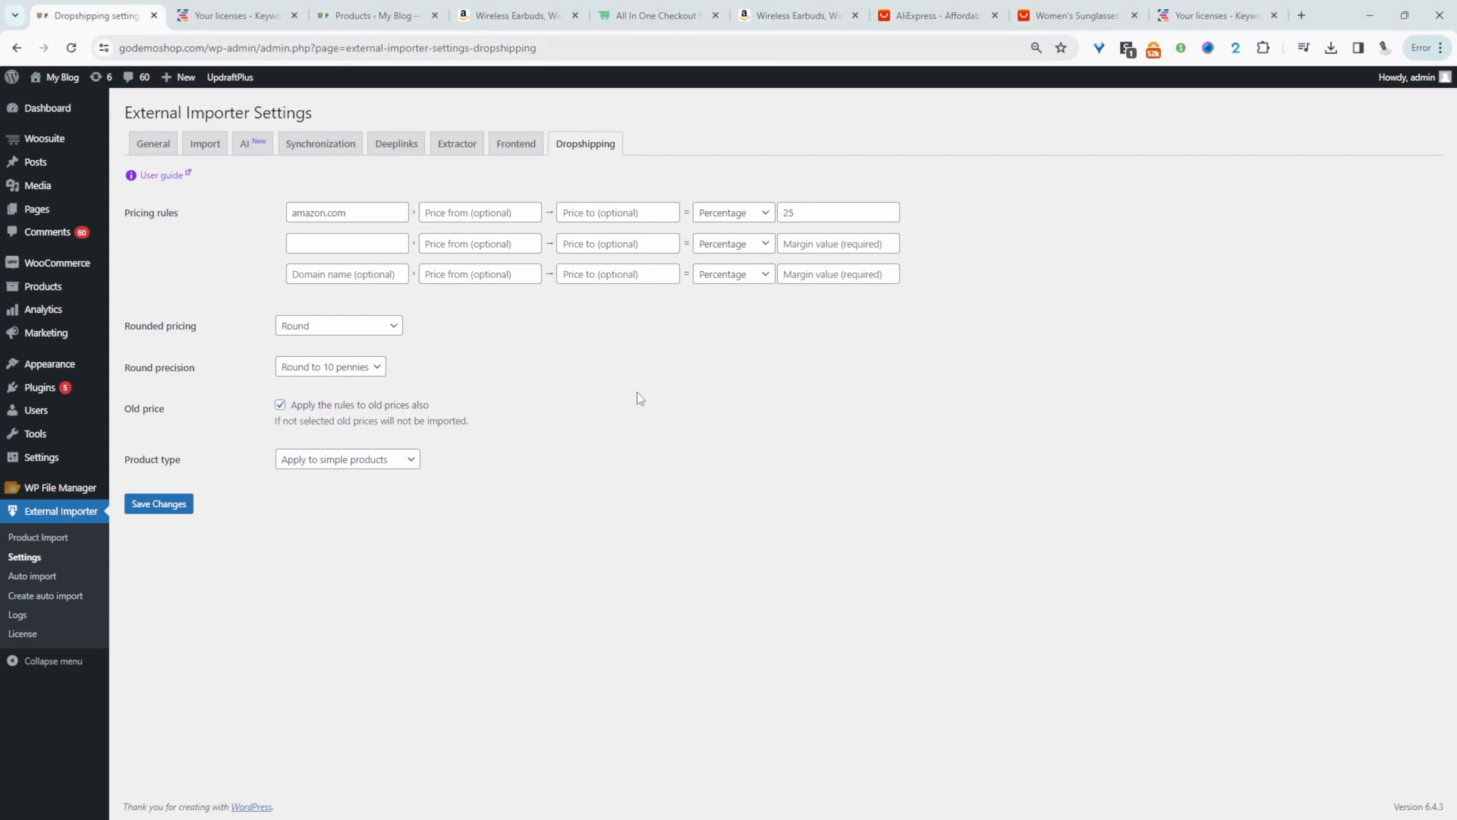
# - Add a second pricing rule for aliexpress.com with a percentage margin of 100, taking the domain from the AliExpress page, and save the settings
pyautogui.click(1086, 6)
pyautogui.moveTo(193, 47); pyautogui.dragTo(72, 63)
pyautogui.hotkey('ctrl', 'c')
pyautogui.click(91, 15)
pyautogui.click(353, 240)
pyautogui.hotkey('ctrl', 'v')
pyautogui.click(829, 240)
pyautogui.write('1')
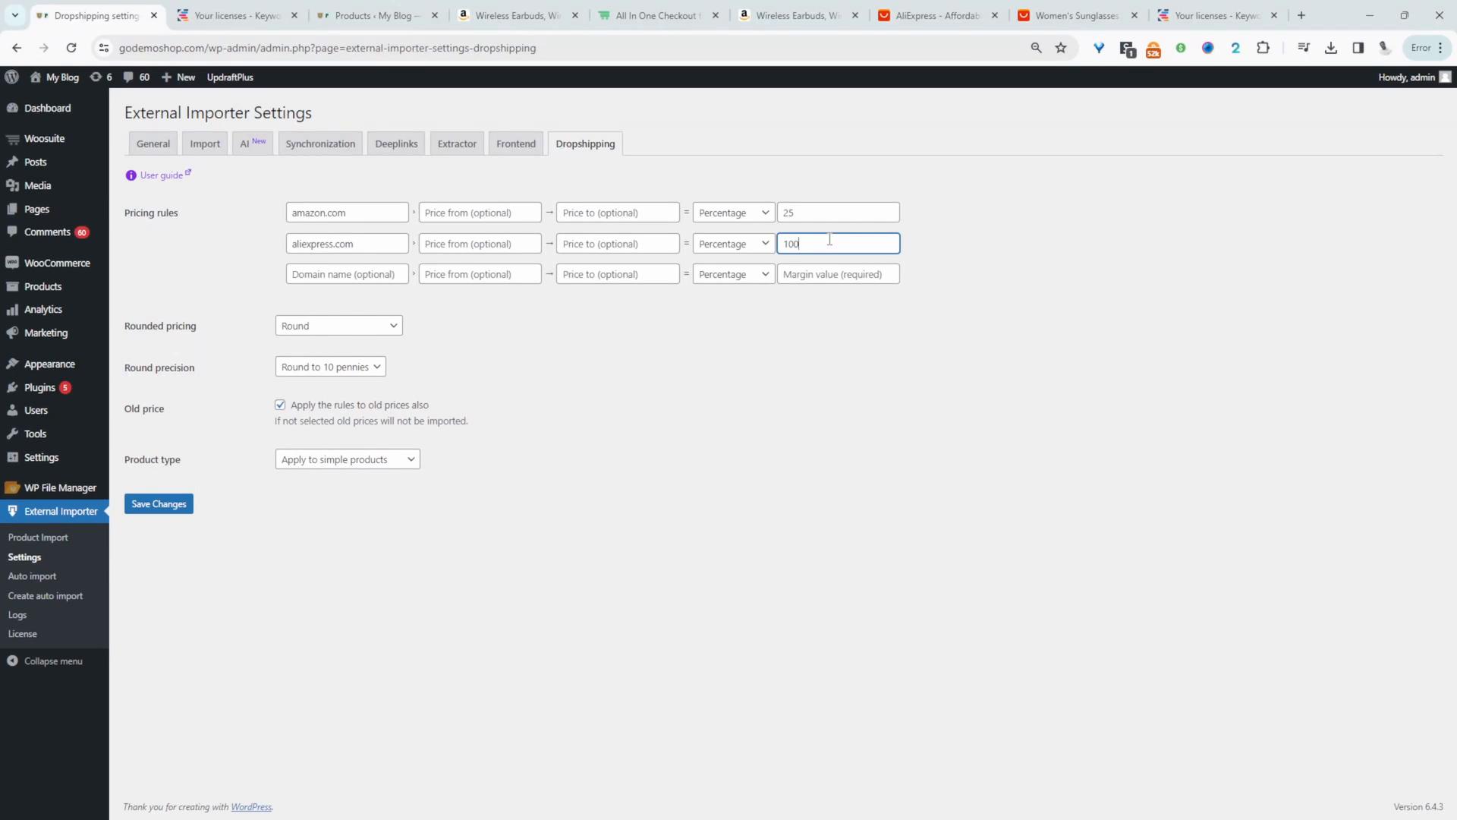
pyautogui.click(176, 504)
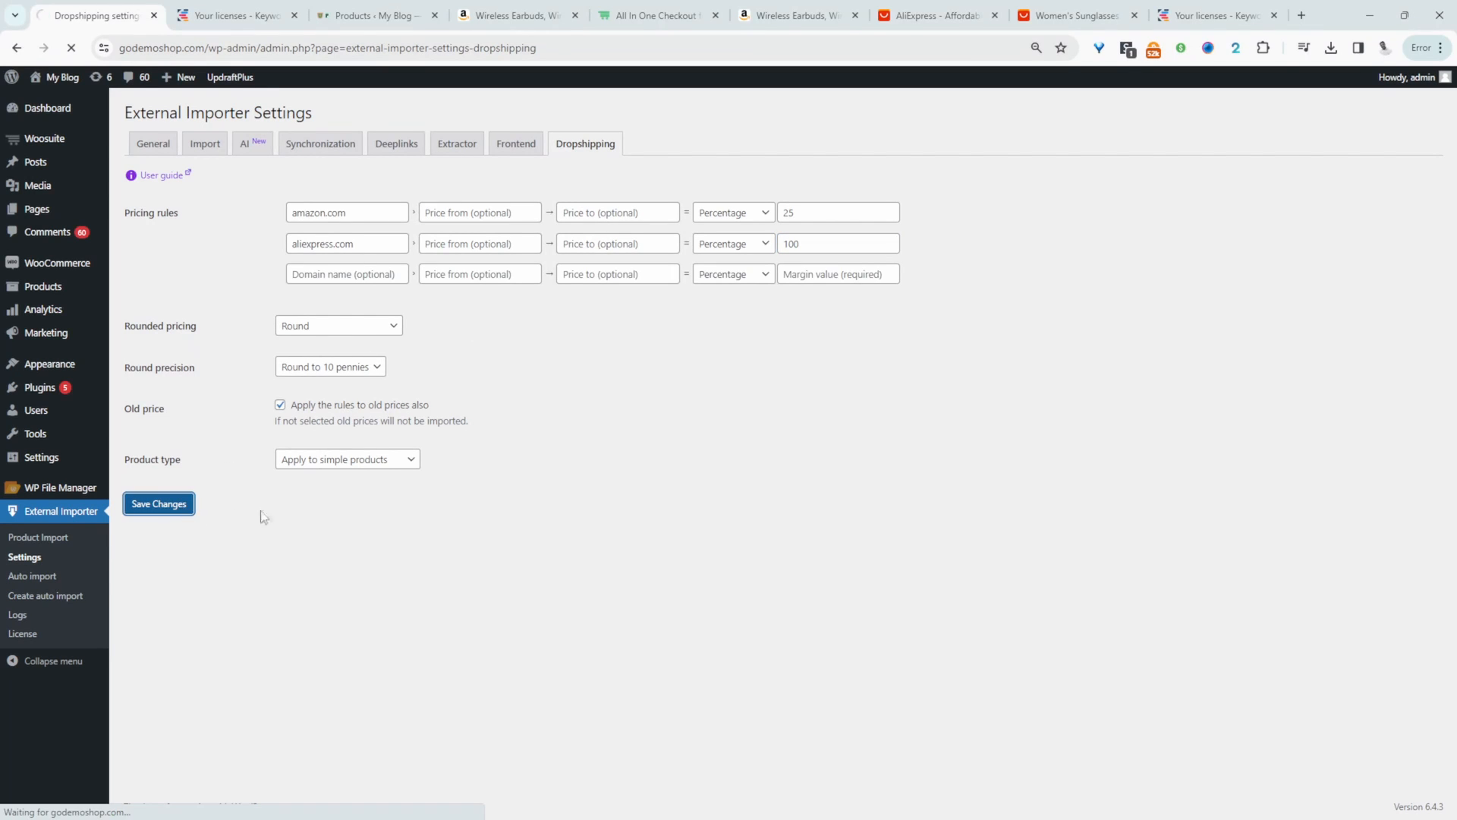
# - Copy the full URL of the AliExpress Women's Sunglasses listing and return to the plugin's settings page
pyautogui.click(1074, 17)
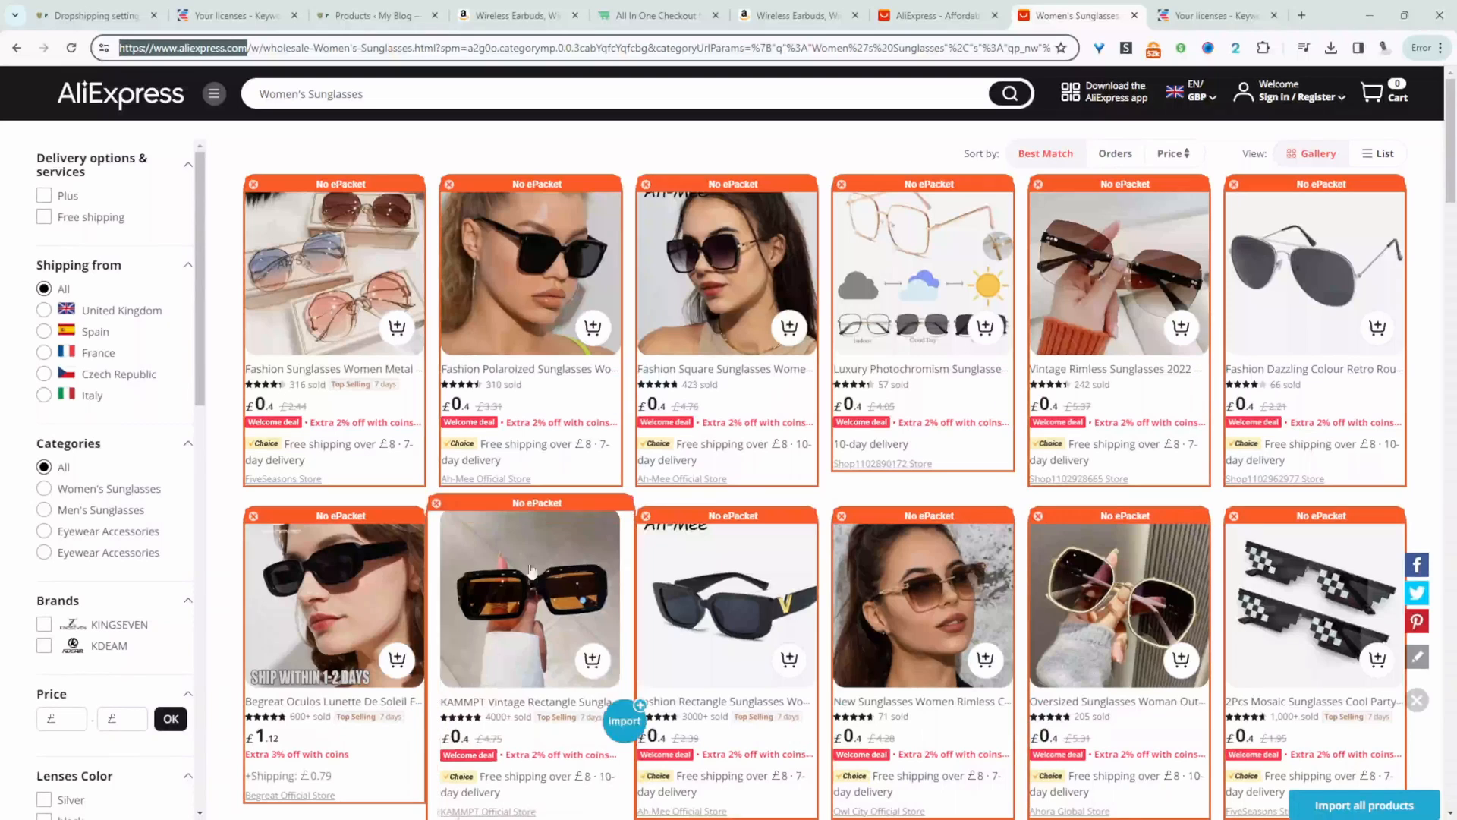
pyautogui.click(547, 49)
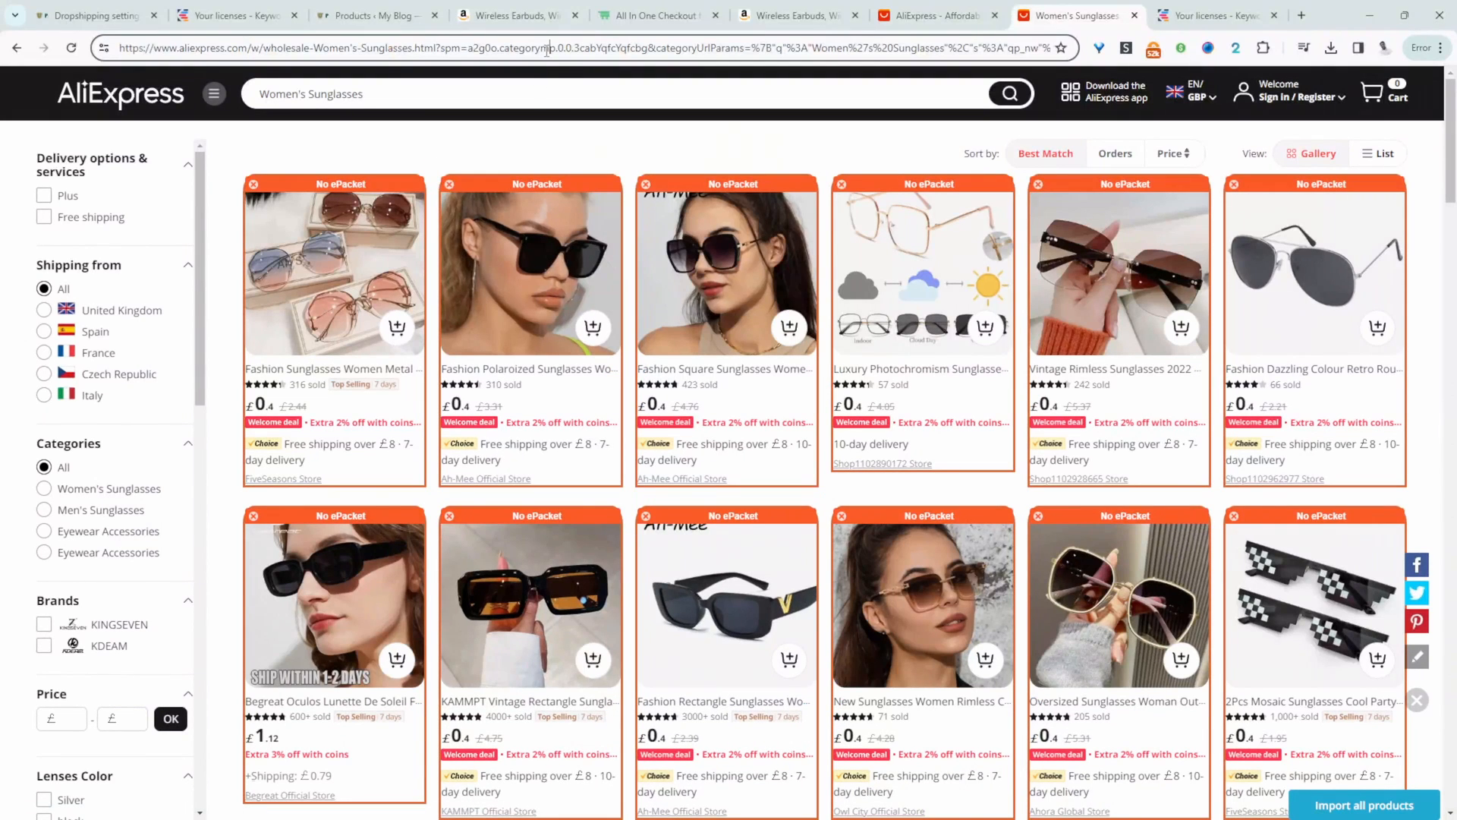
pyautogui.tripleClick(547, 50)
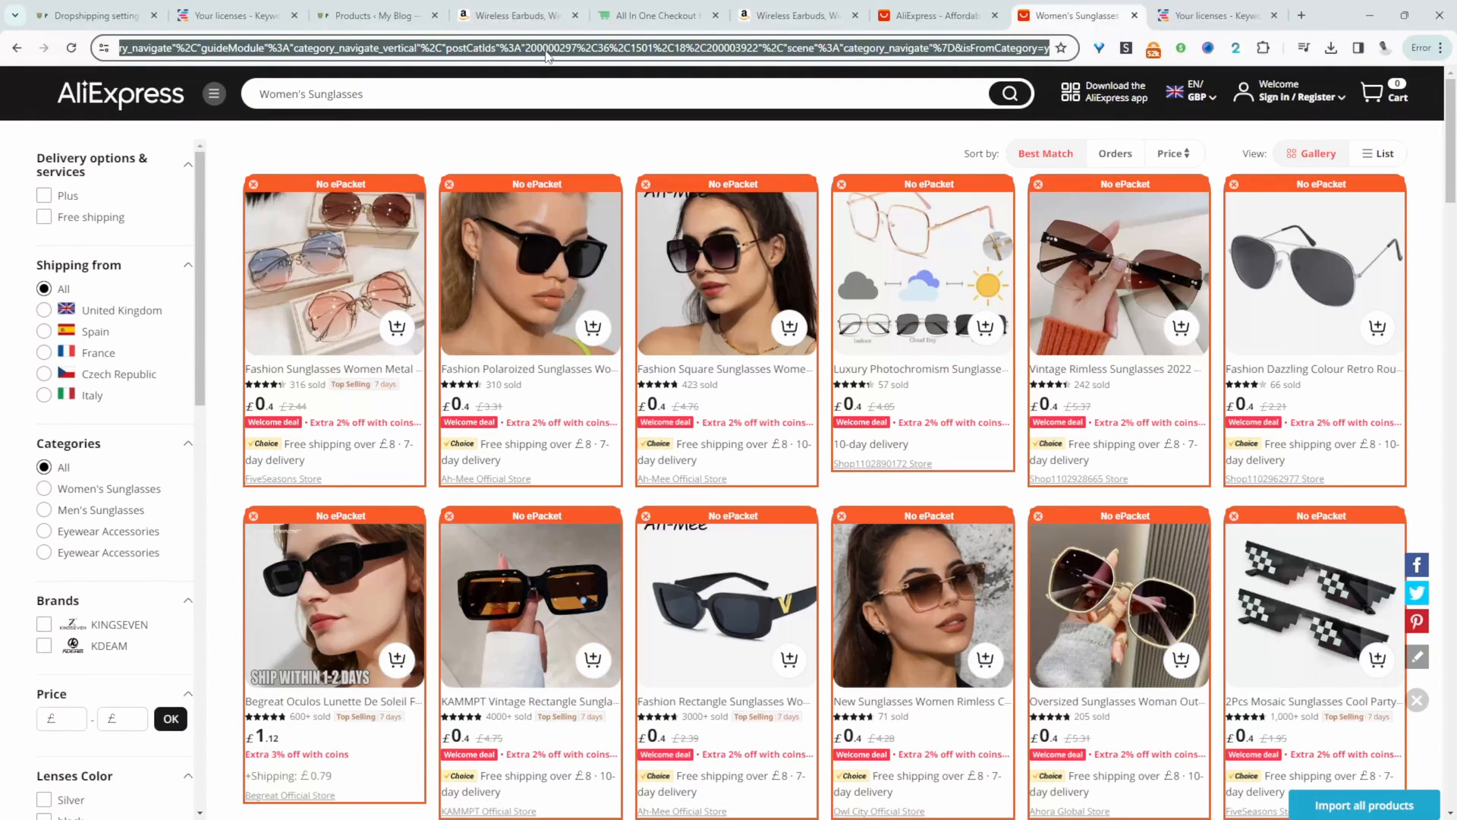
pyautogui.click(91, 15)
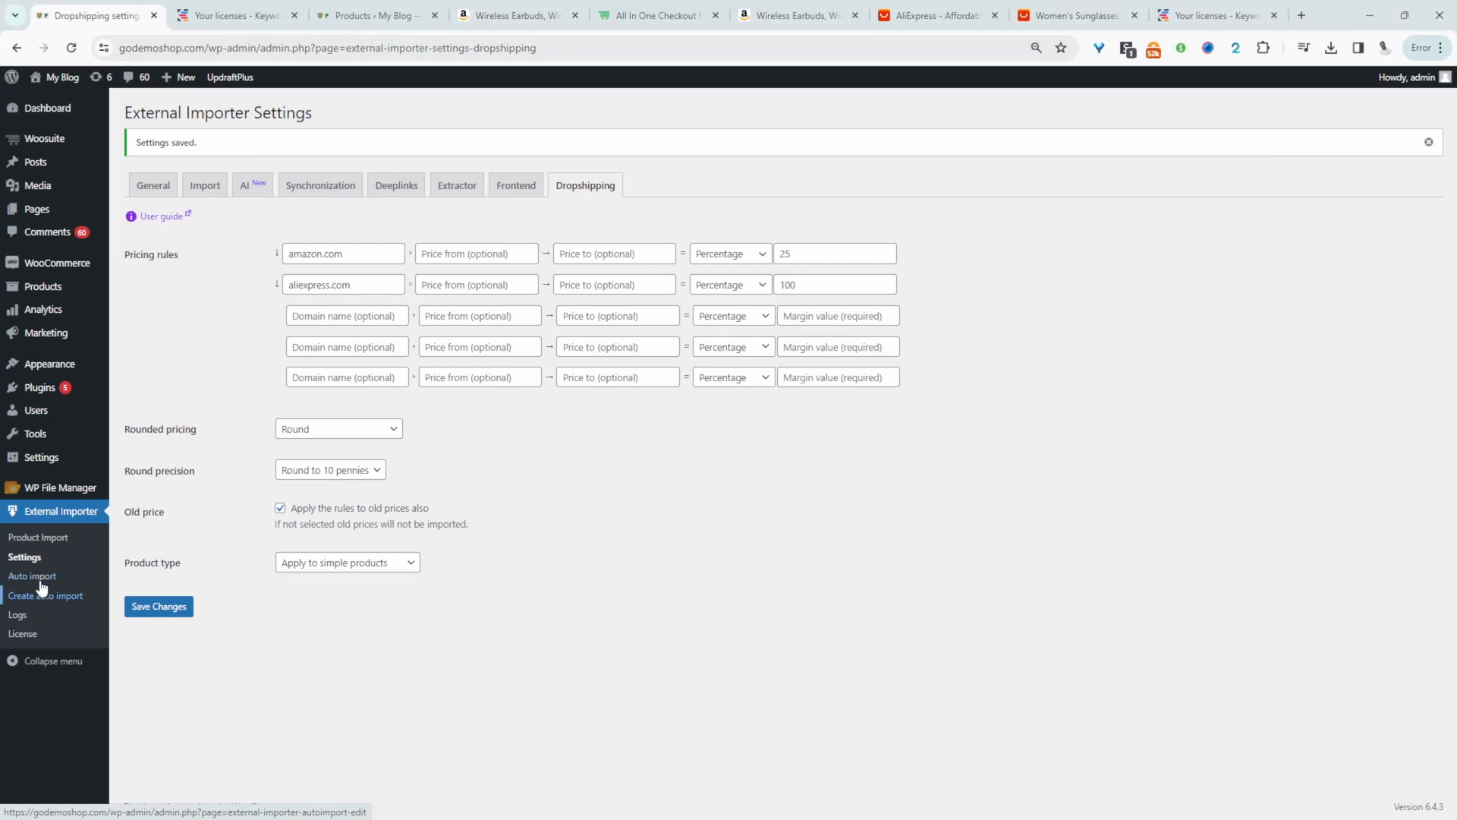
# - Extract products from the copied AliExpress listing URL in Product Import, and stop the extraction after five products
pyautogui.click(44, 537)
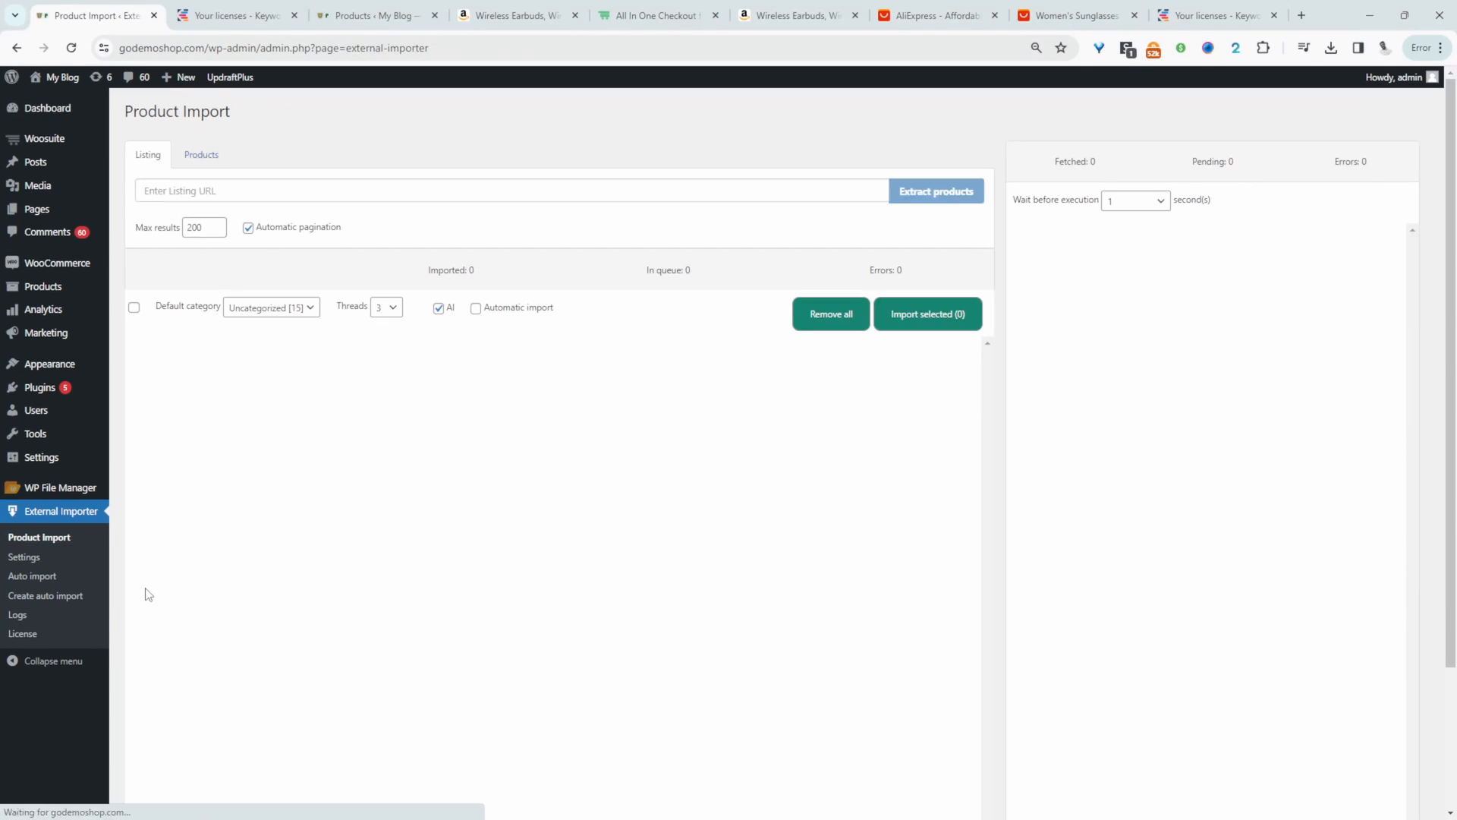
pyautogui.click(210, 191)
pyautogui.hotkey('ctrl', 'v')
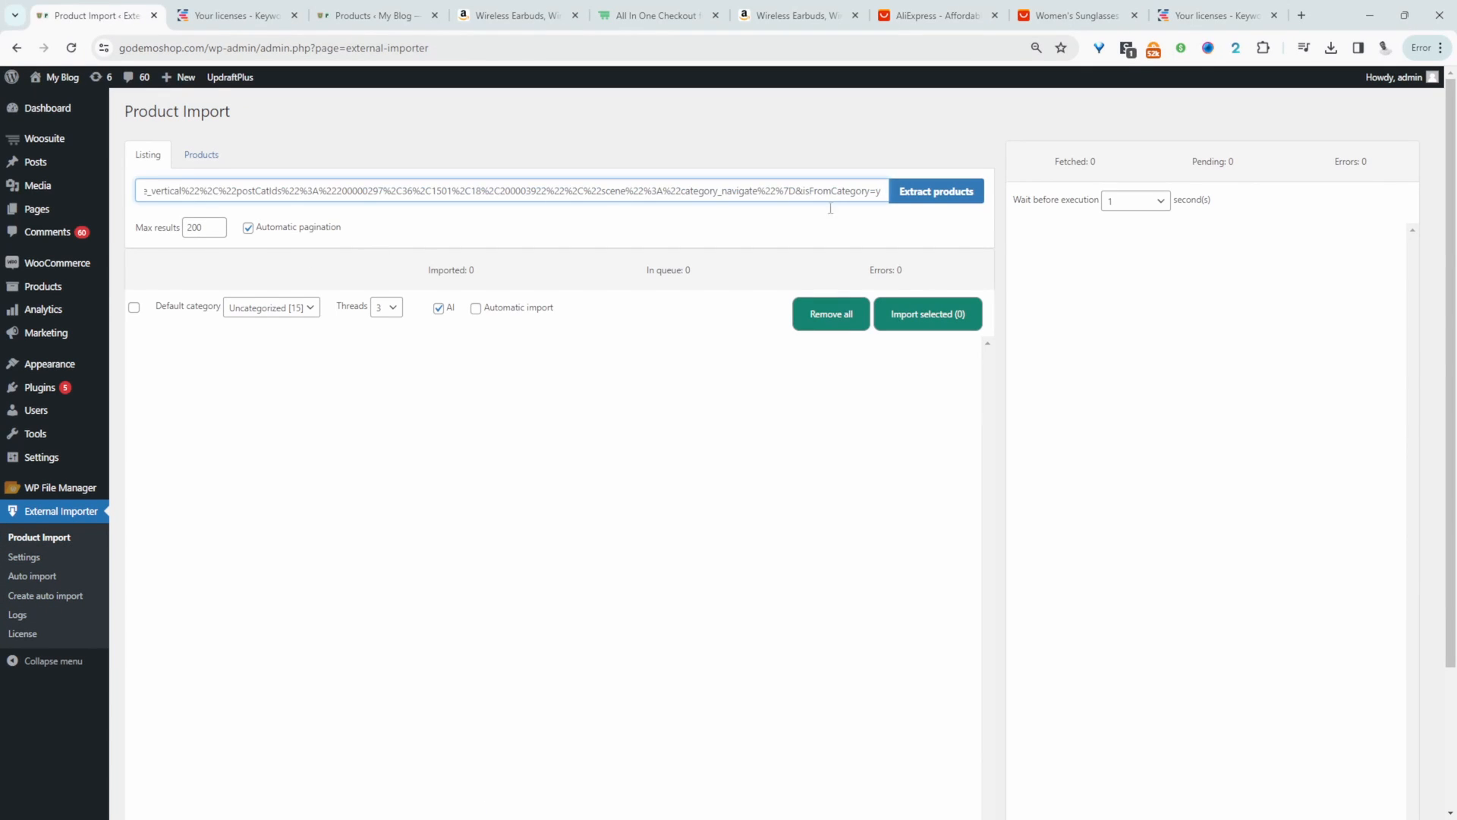
pyautogui.click(938, 193)
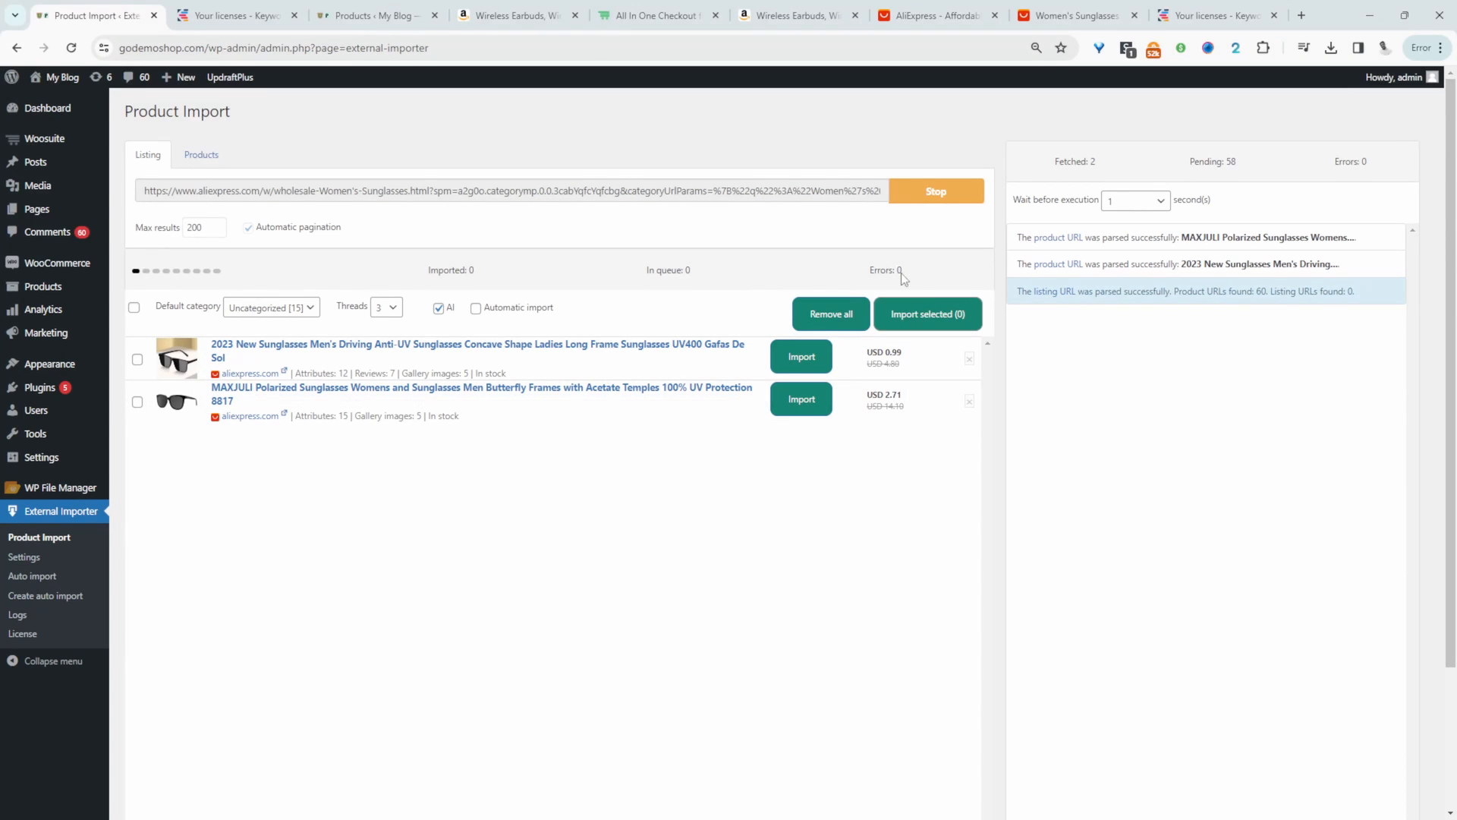
pyautogui.click(936, 188)
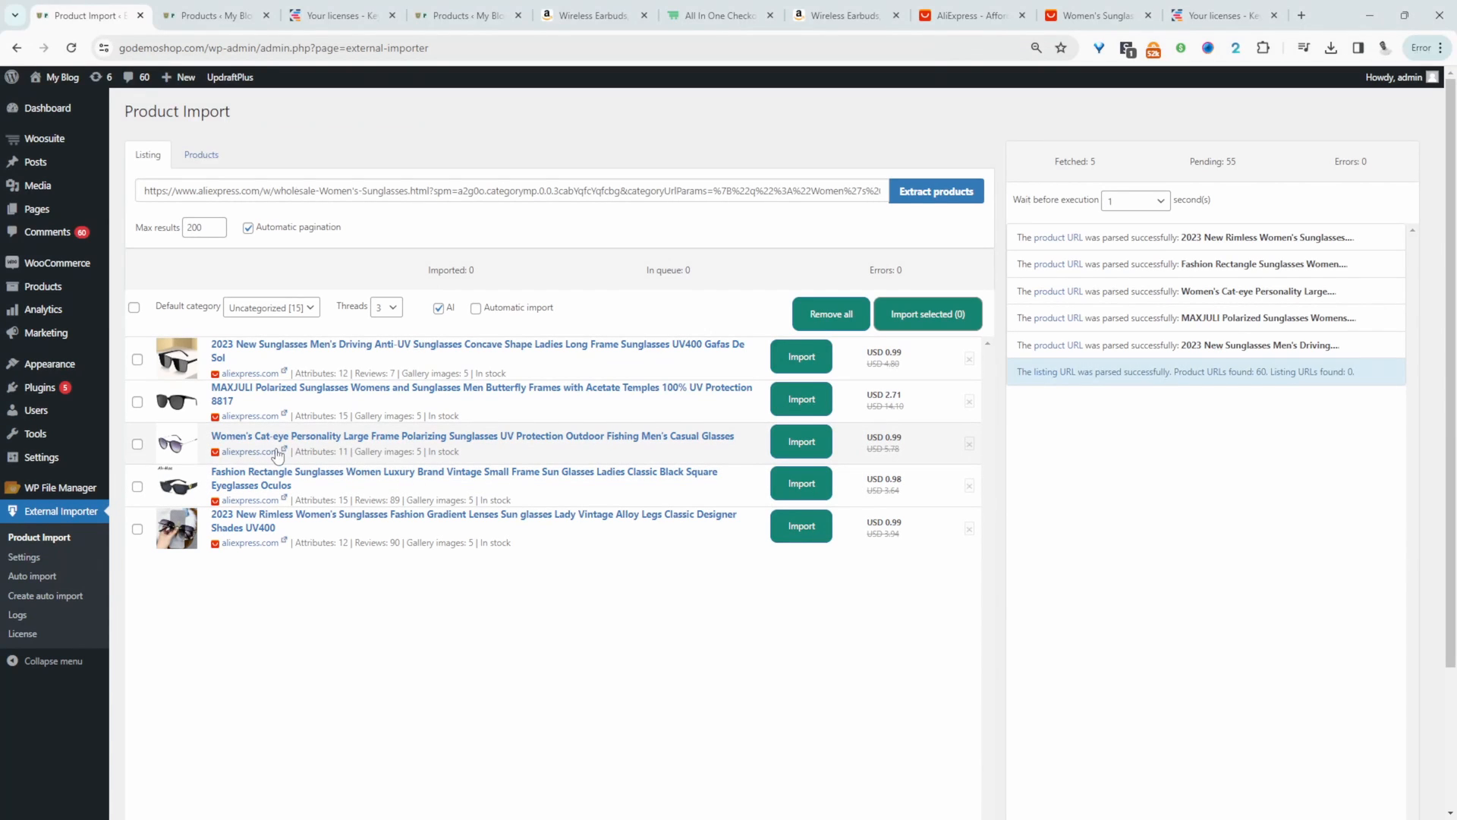
# - Import all the extracted sunglasses products together and open the list of all WooCommerce products in a new tab
pyautogui.click(133, 307)
pyautogui.moveTo(99, 311)
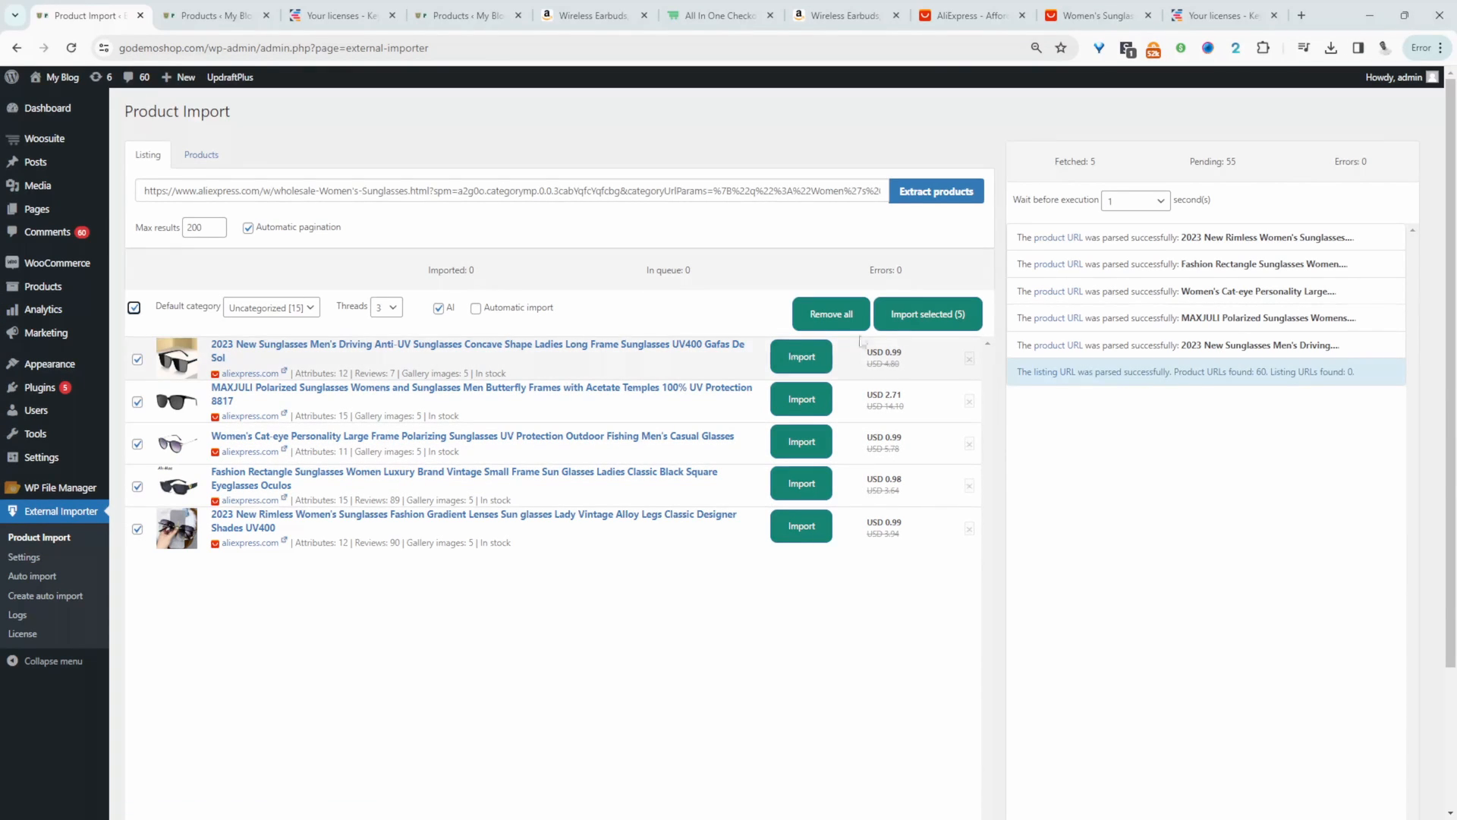
pyautogui.click(953, 318)
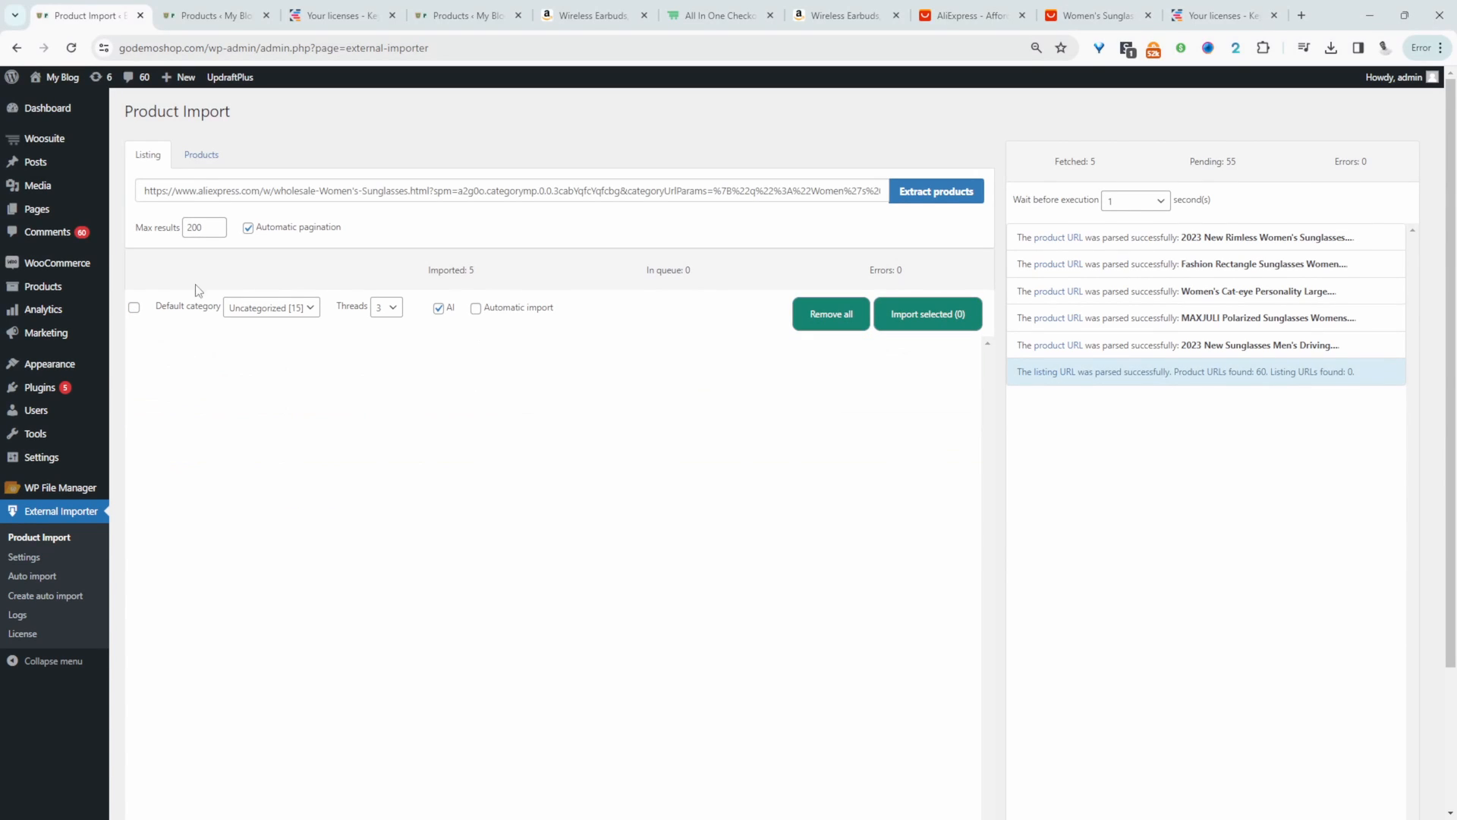
pyautogui.moveTo(53, 288)
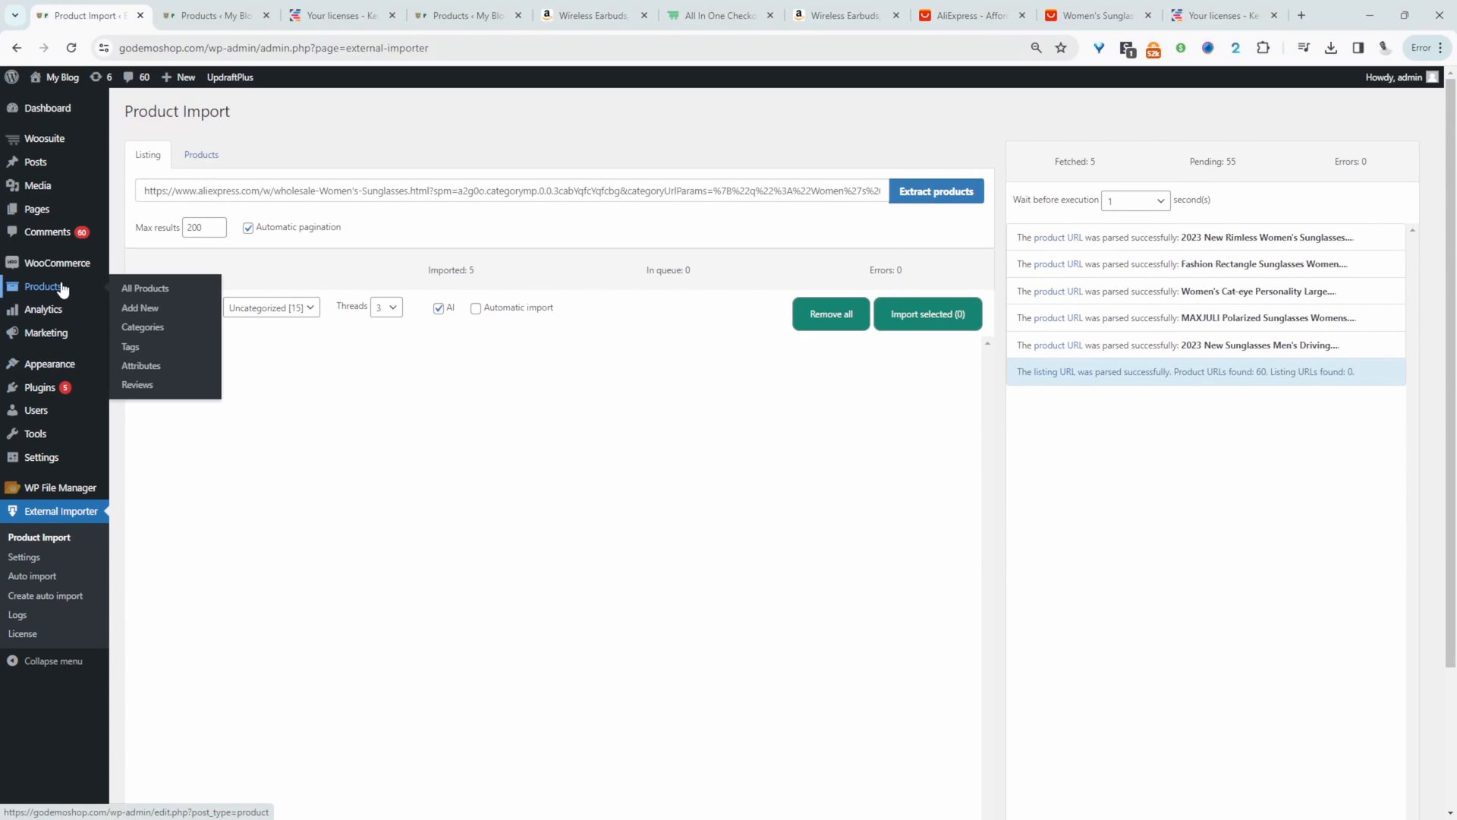
pyautogui.middleClick(137, 293)
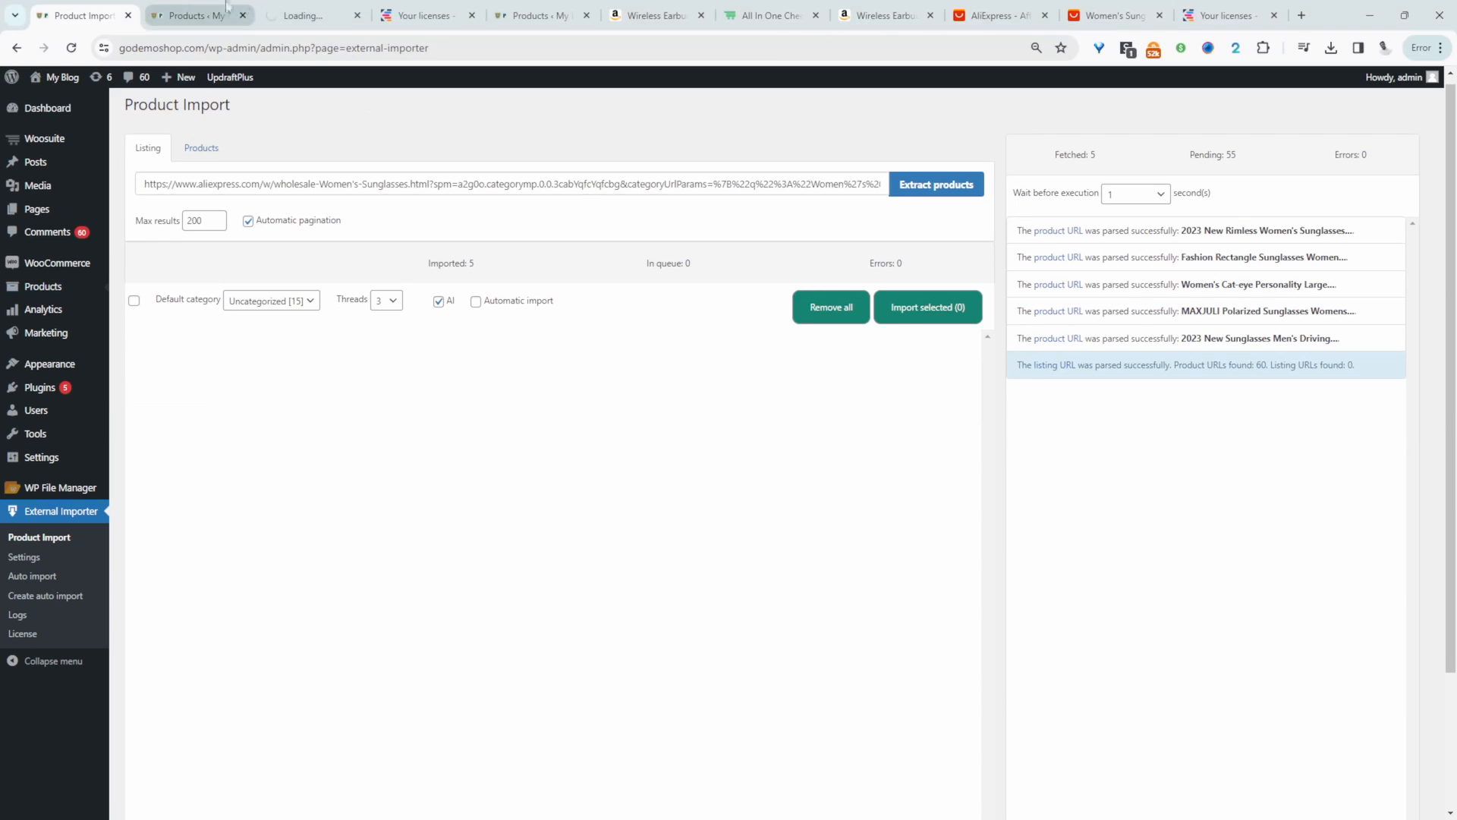
# - Check the imported sunglasses' prices in the product list, and view the 2023 New Rimless Women's Sunglasses storefront page with its additional information
pyautogui.click(300, 16)
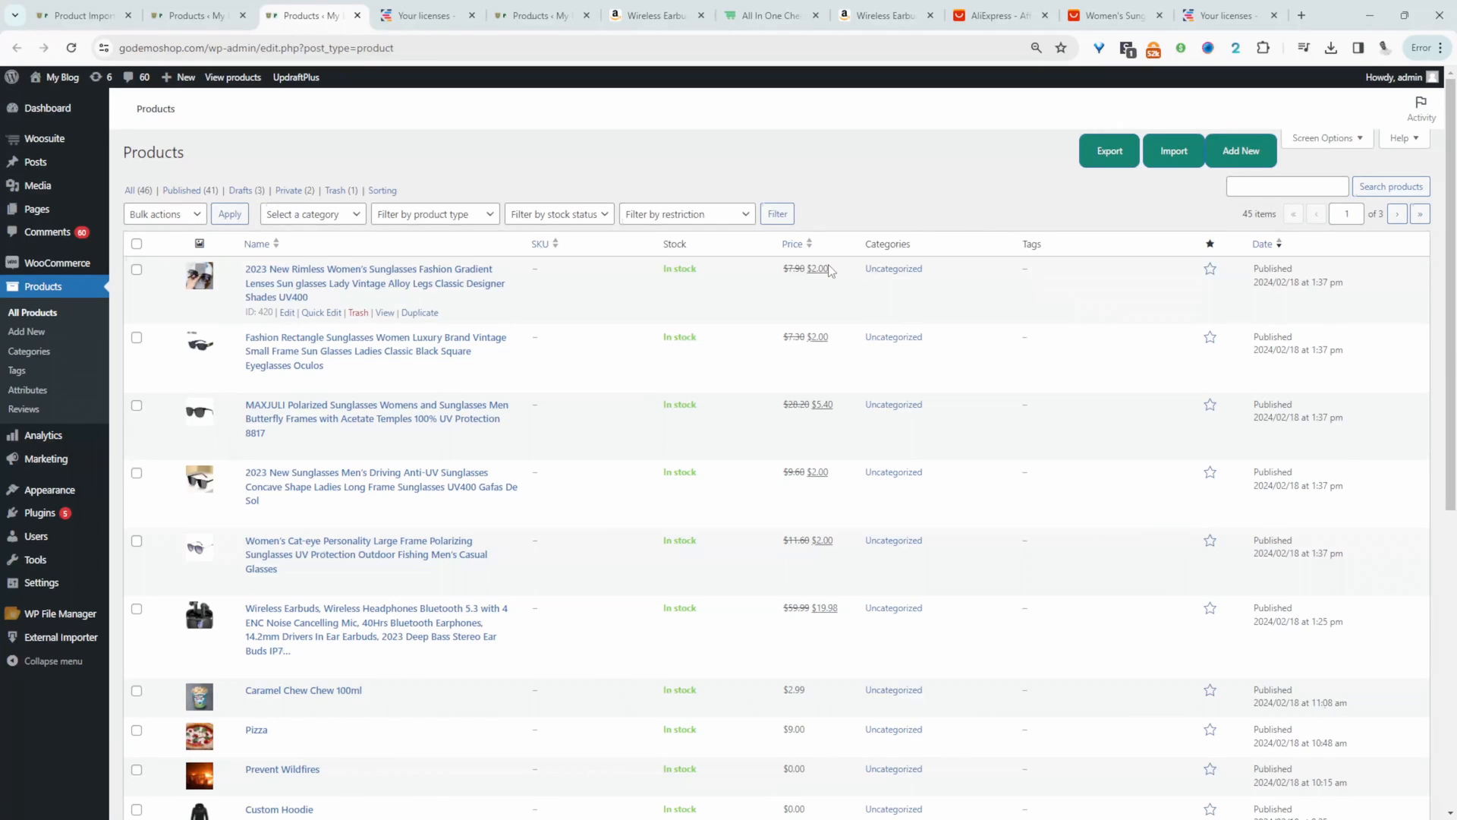
pyautogui.moveTo(831, 271); pyautogui.dragTo(801, 270)
pyautogui.keyDown('ctrl'); pyautogui.click(382, 313); pyautogui.keyUp('ctrl')
pyautogui.hotkey('ctrl', 'Tab')
pyautogui.scroll(-4, 814, 350)
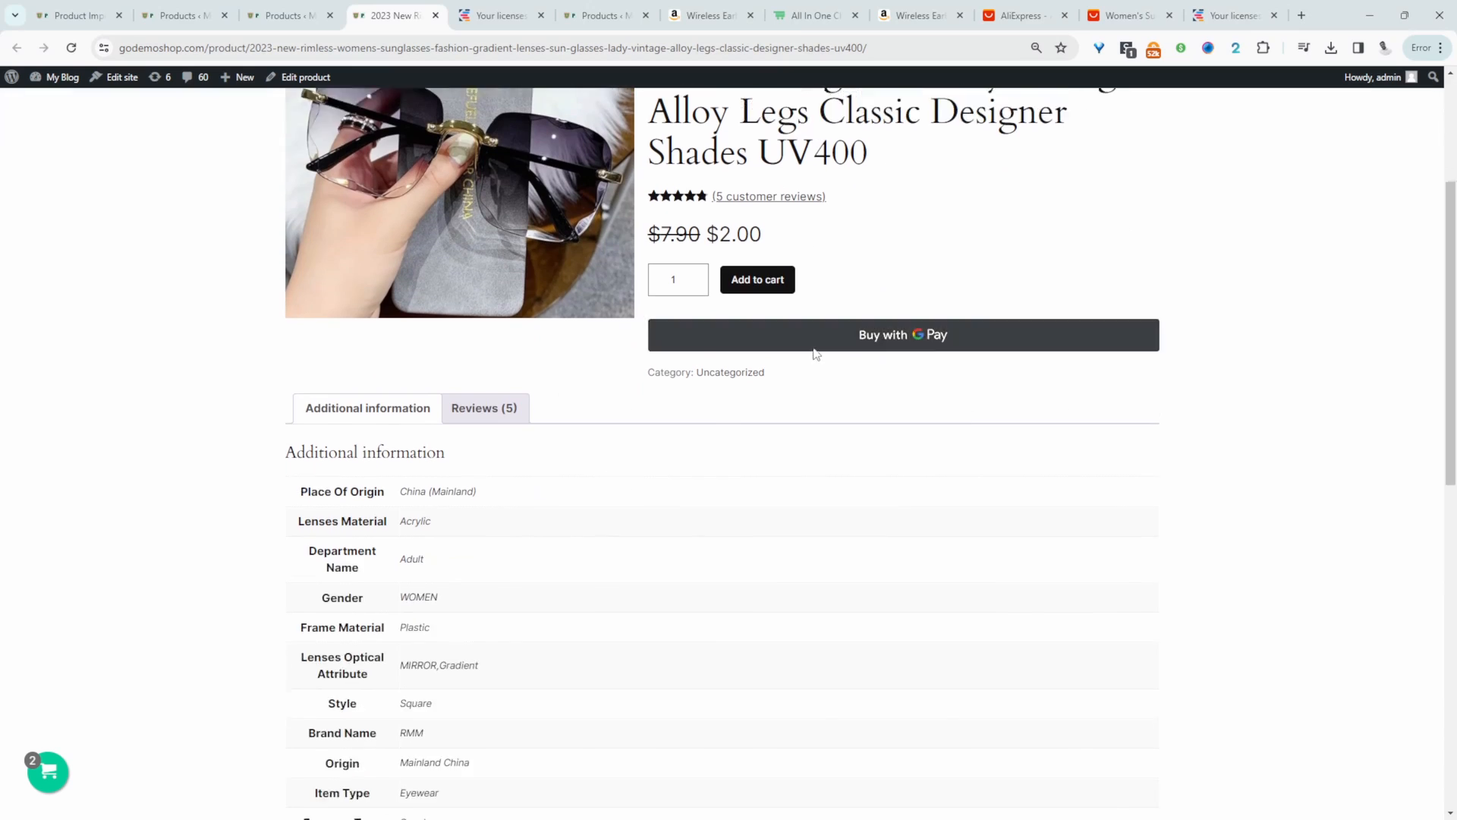
pyautogui.scroll(-6, 813, 351)
pyautogui.scroll(7, 645, 440)
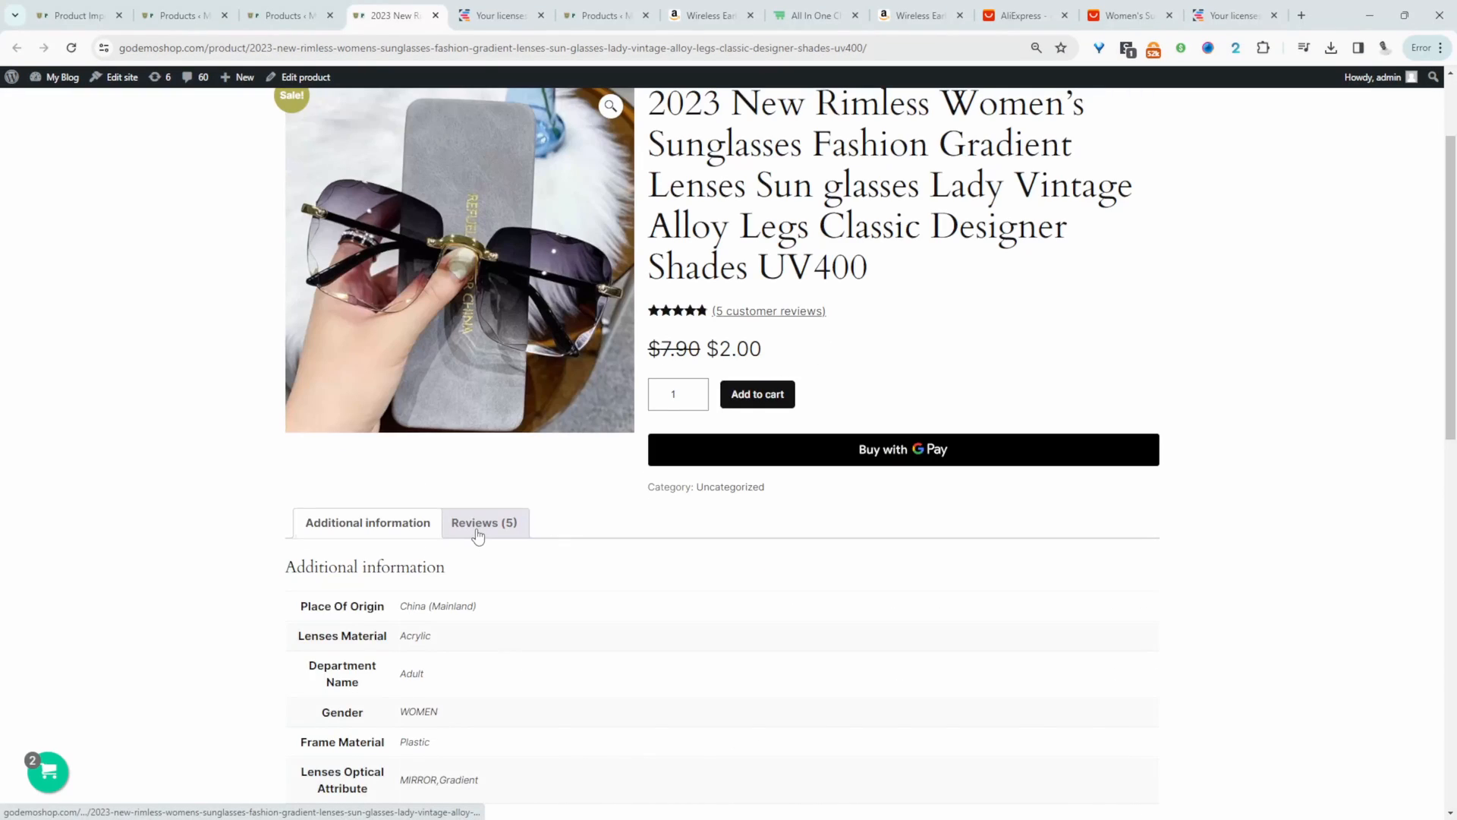
# - Read the imported customer reviews on the rimless sunglasses product page
pyautogui.click(478, 531)
pyautogui.scroll(-4, 759, 599)
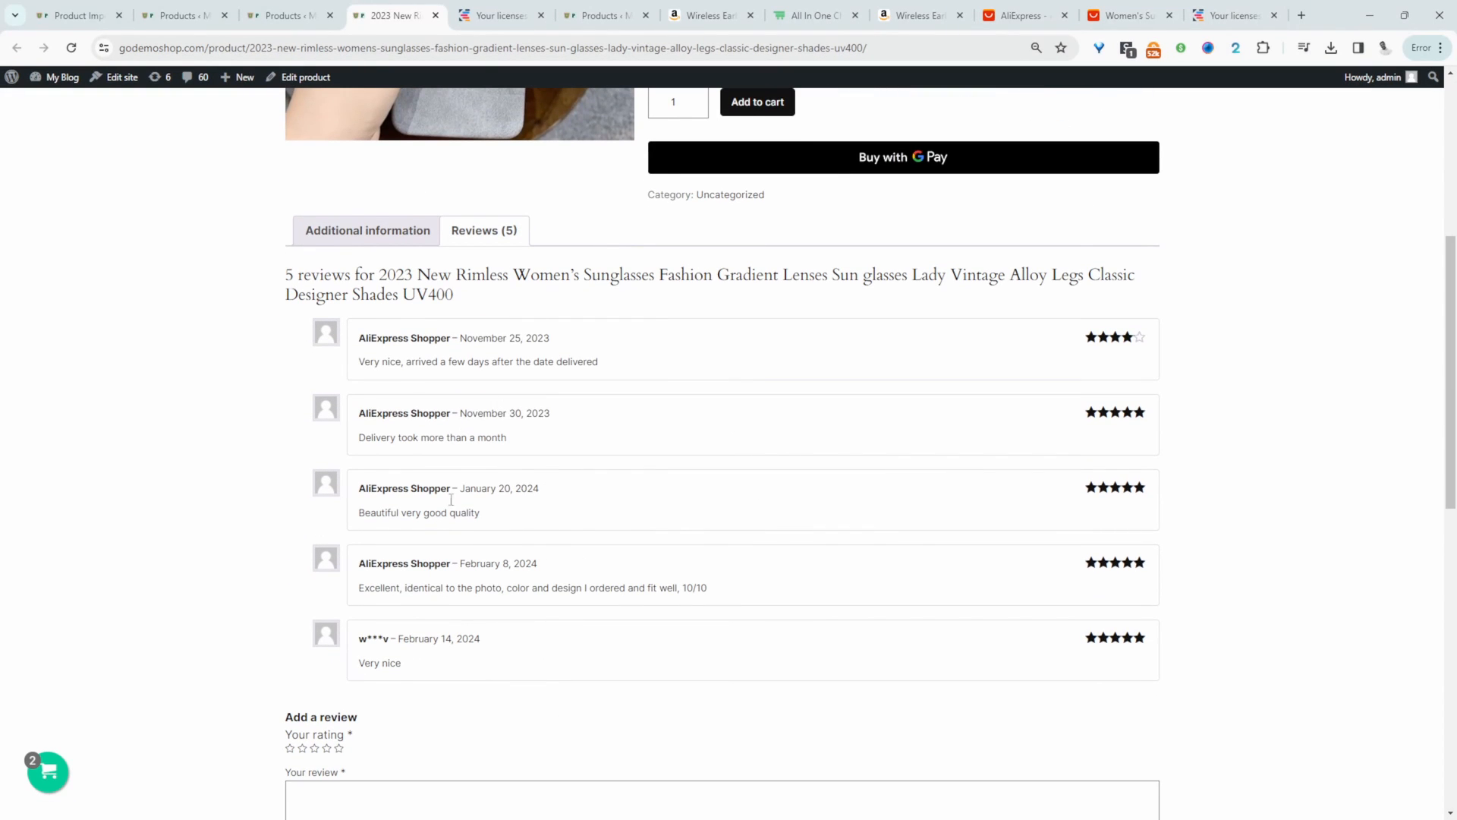
pyautogui.scroll(6, 433, 544)
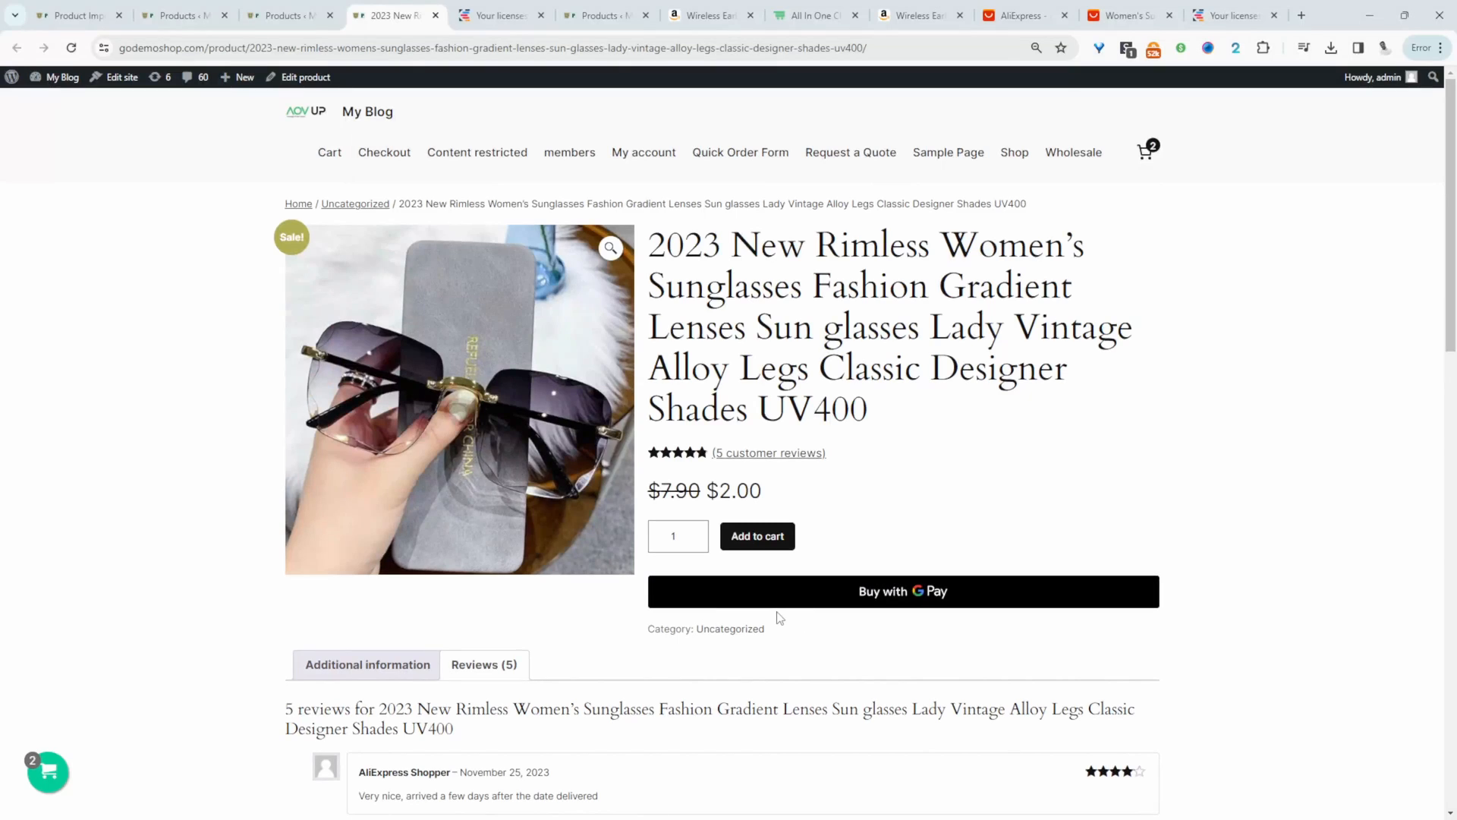
# - Start a new auto import in External Importer and copy the AliExpress Women's Sunglasses listing URL for it
pyautogui.hotkey('ctrl', '1')
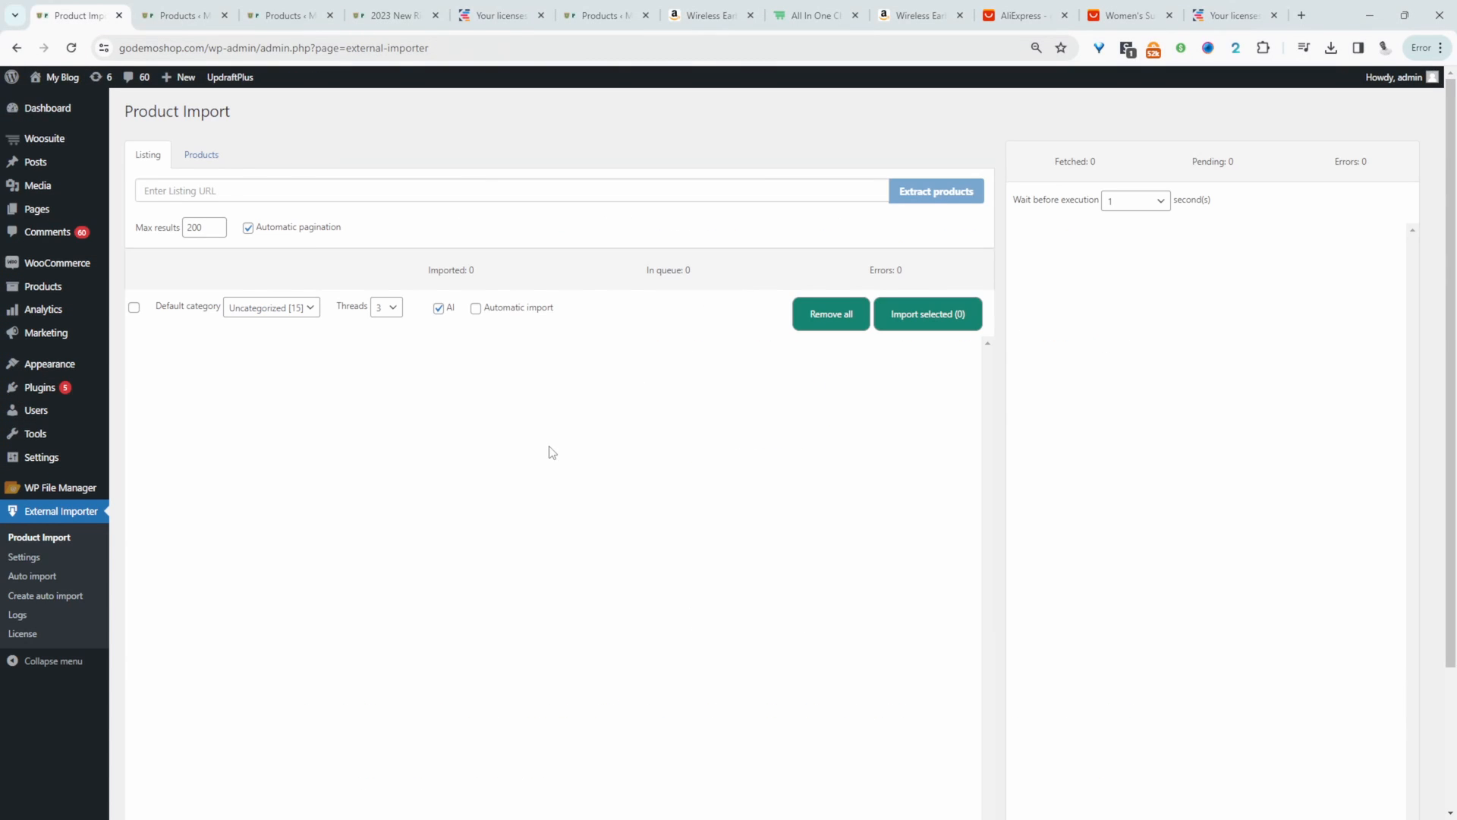
pyautogui.click(41, 602)
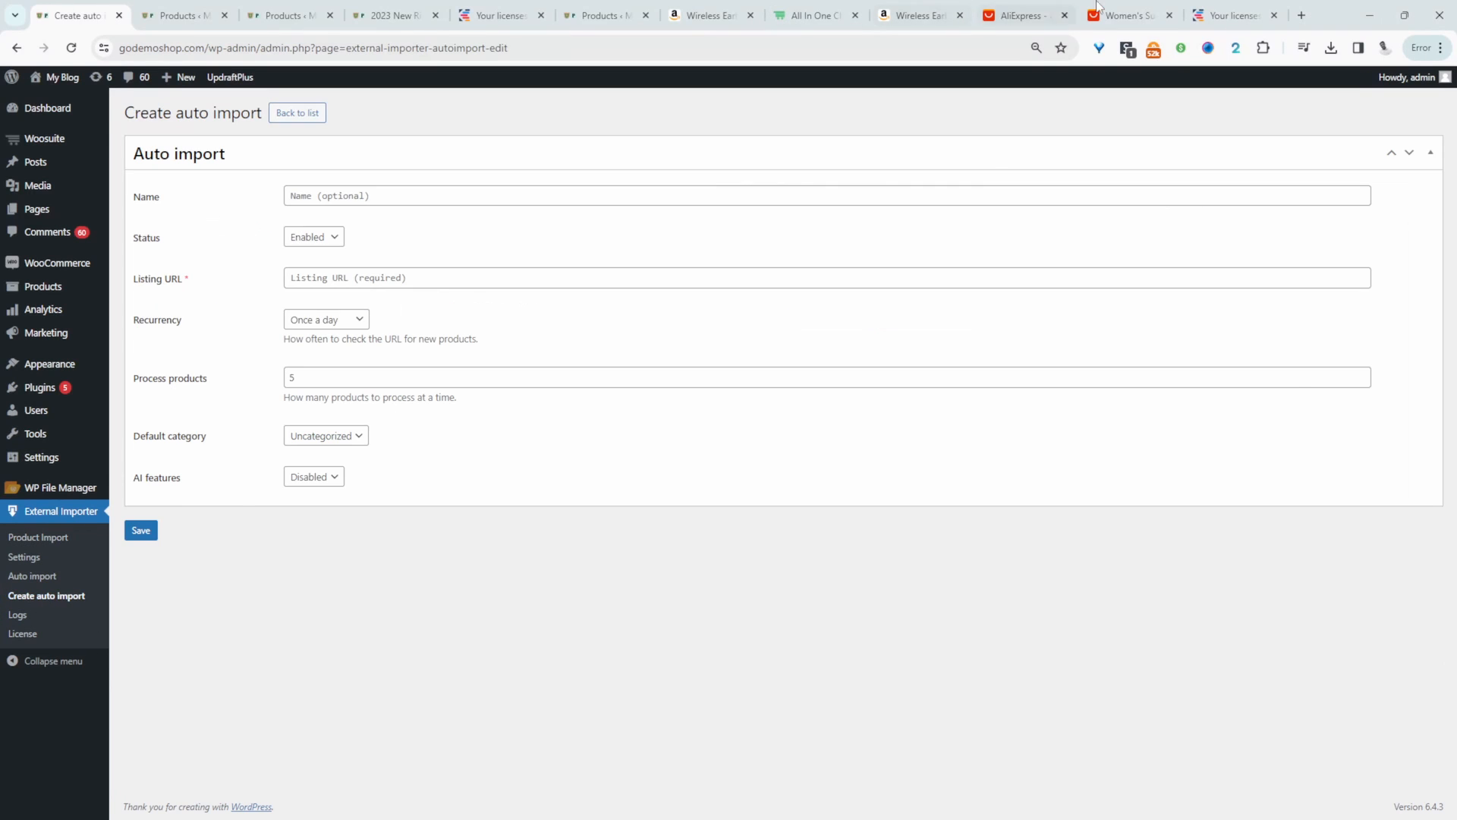
pyautogui.click(1131, 13)
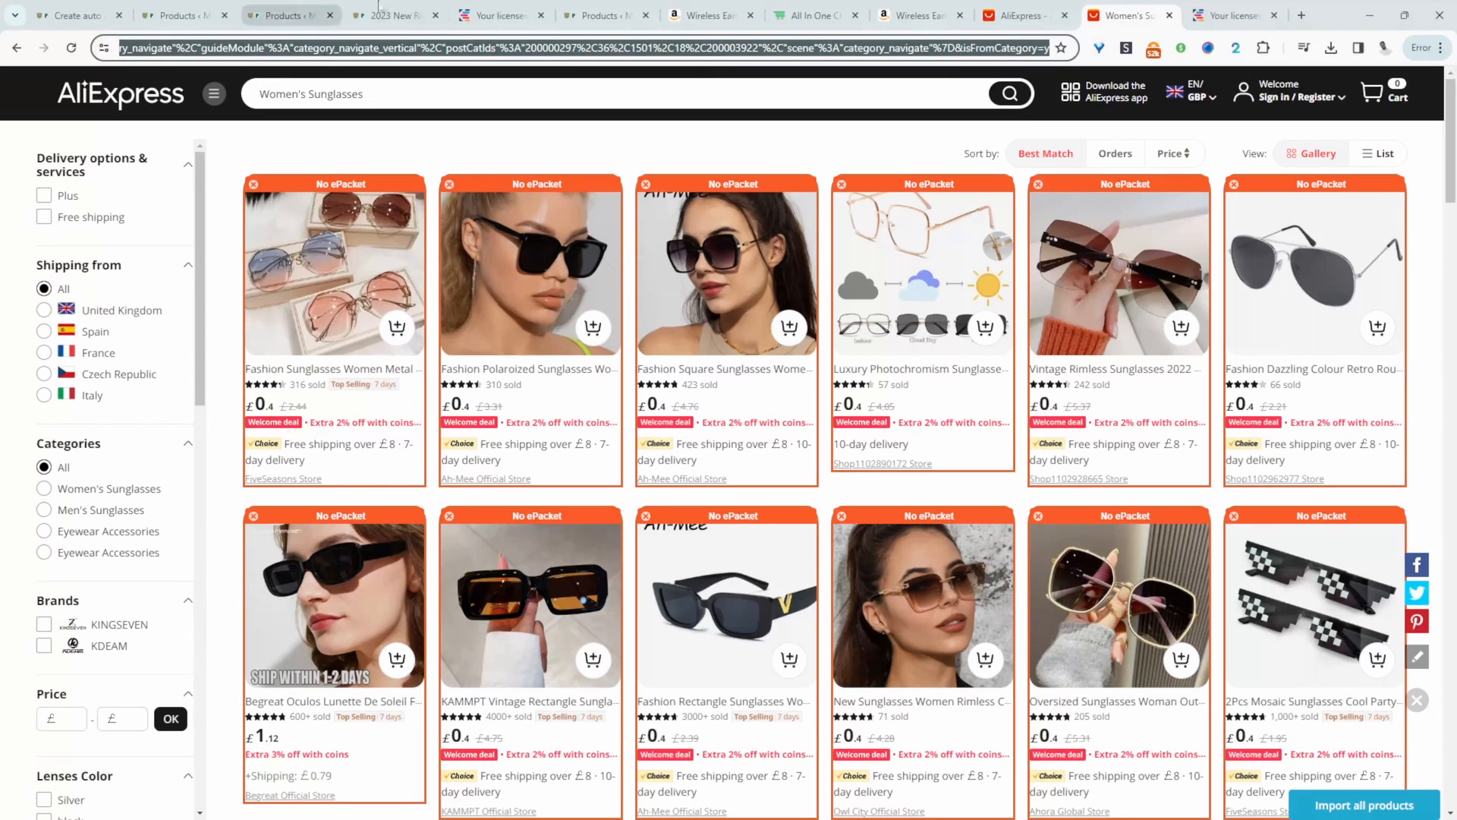
pyautogui.click(66, 10)
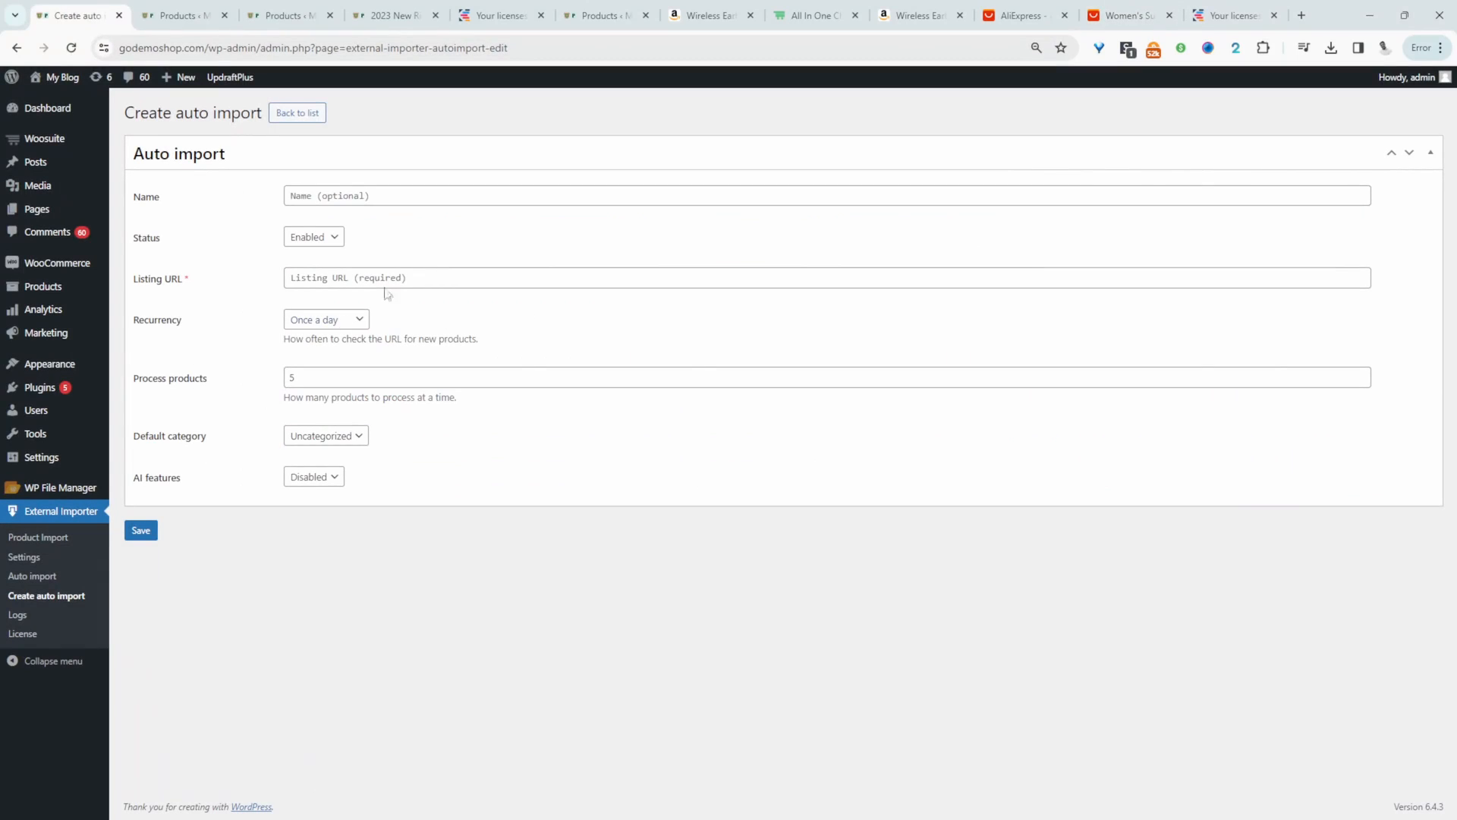
# - Fill in the auto import's Listing URL with the copied AliExpress Women's Sunglasses address, leaving the optional name blank
pyautogui.click(350, 197)
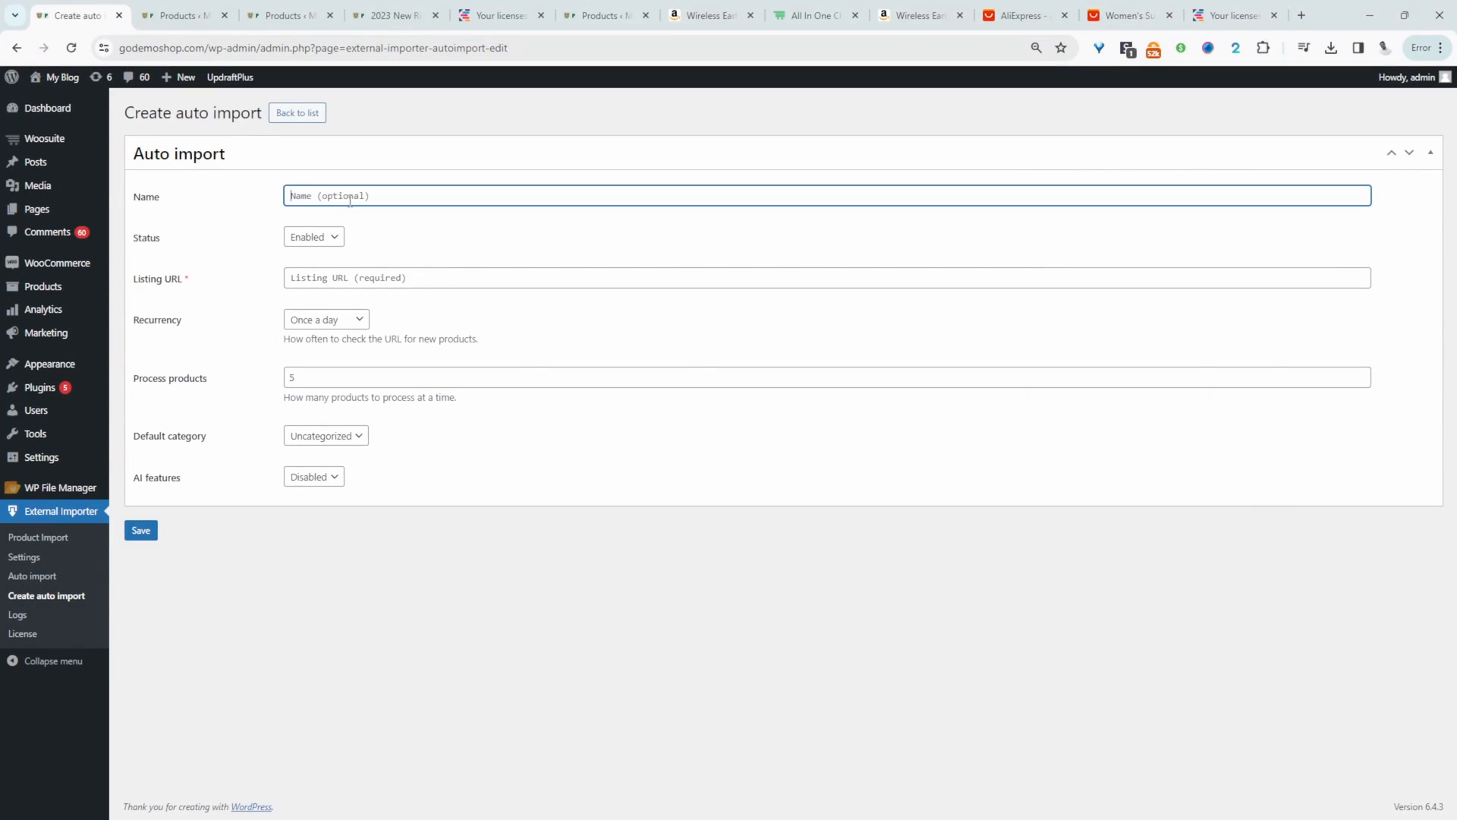
pyautogui.click(378, 289)
pyautogui.rightClick(378, 292)
pyautogui.click(486, 436)
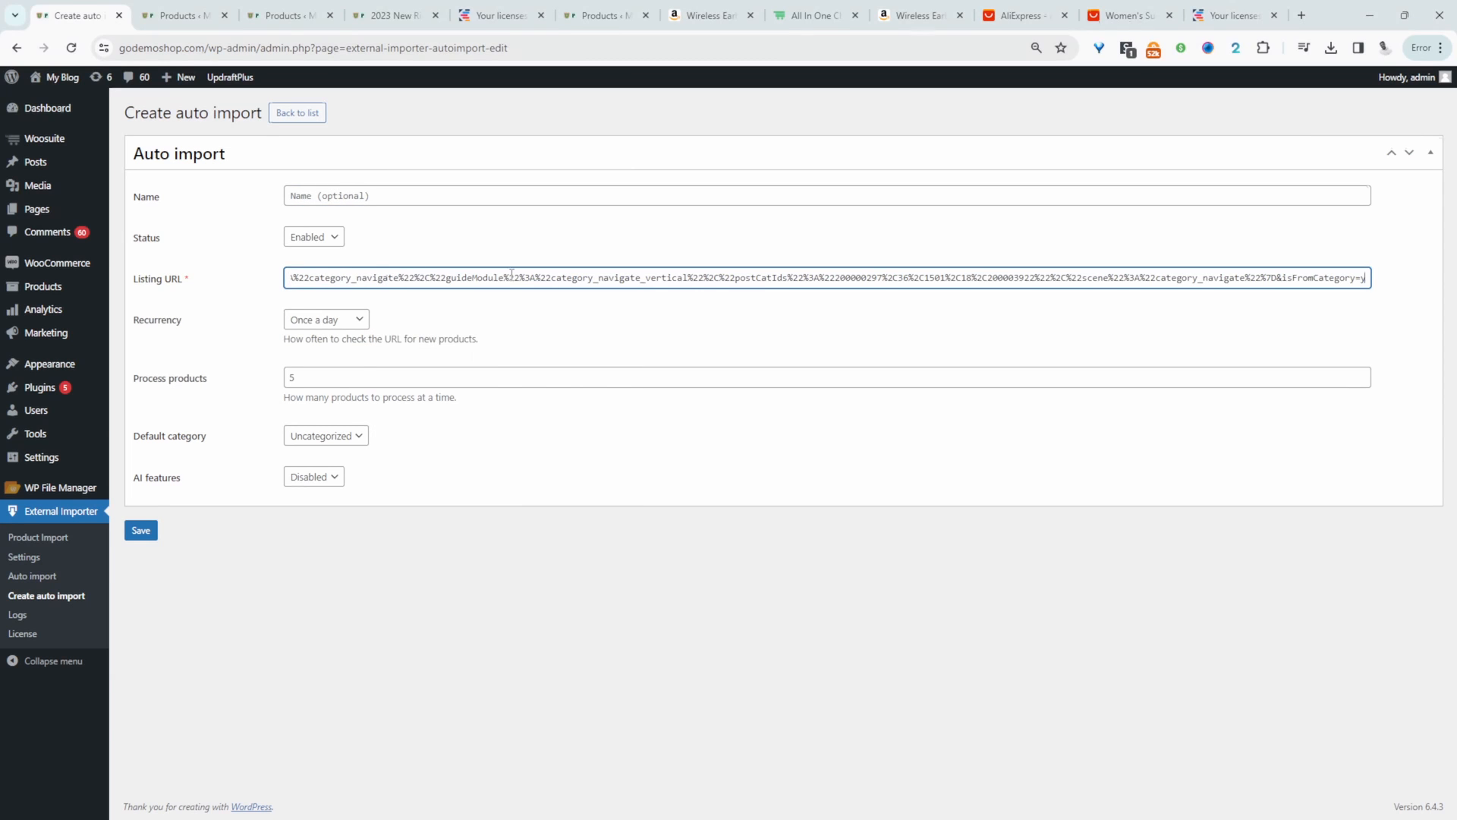
# - Set the auto import's recurrency to every 3 days and check the number of products processed at a time
pyautogui.click(341, 322)
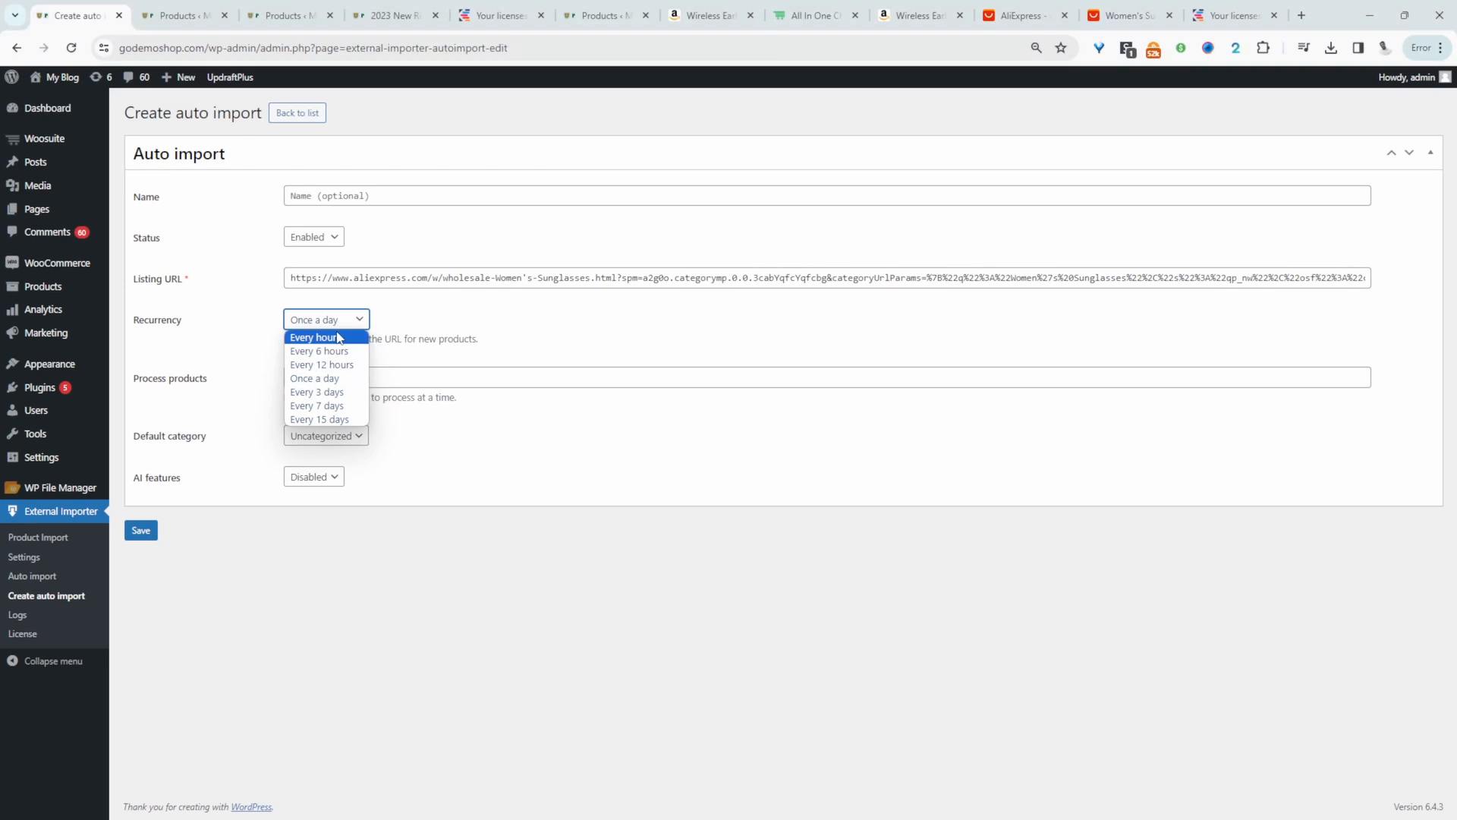
pyautogui.click(352, 392)
pyautogui.doubleClick(316, 379)
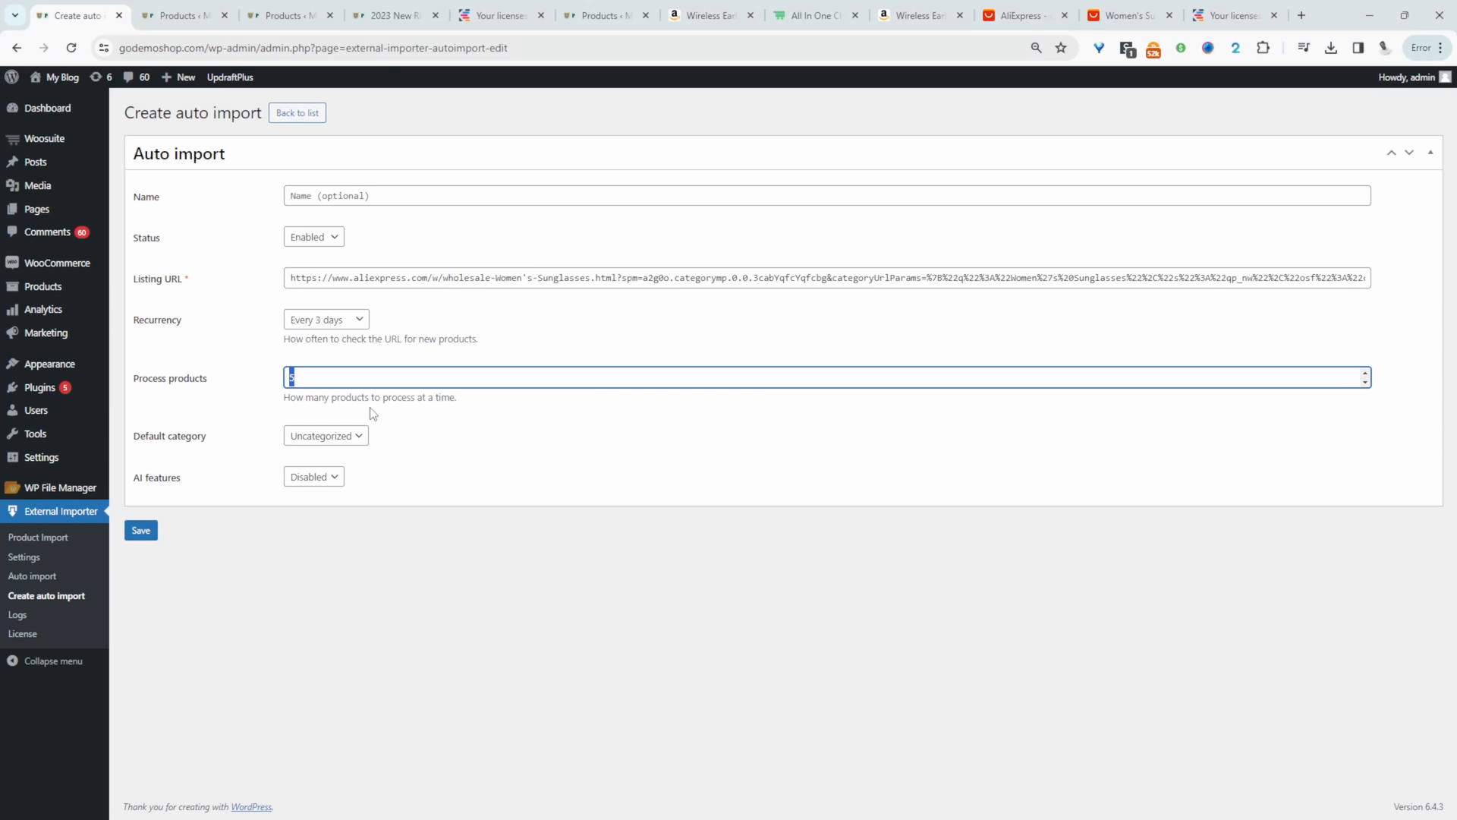
pyautogui.click(398, 524)
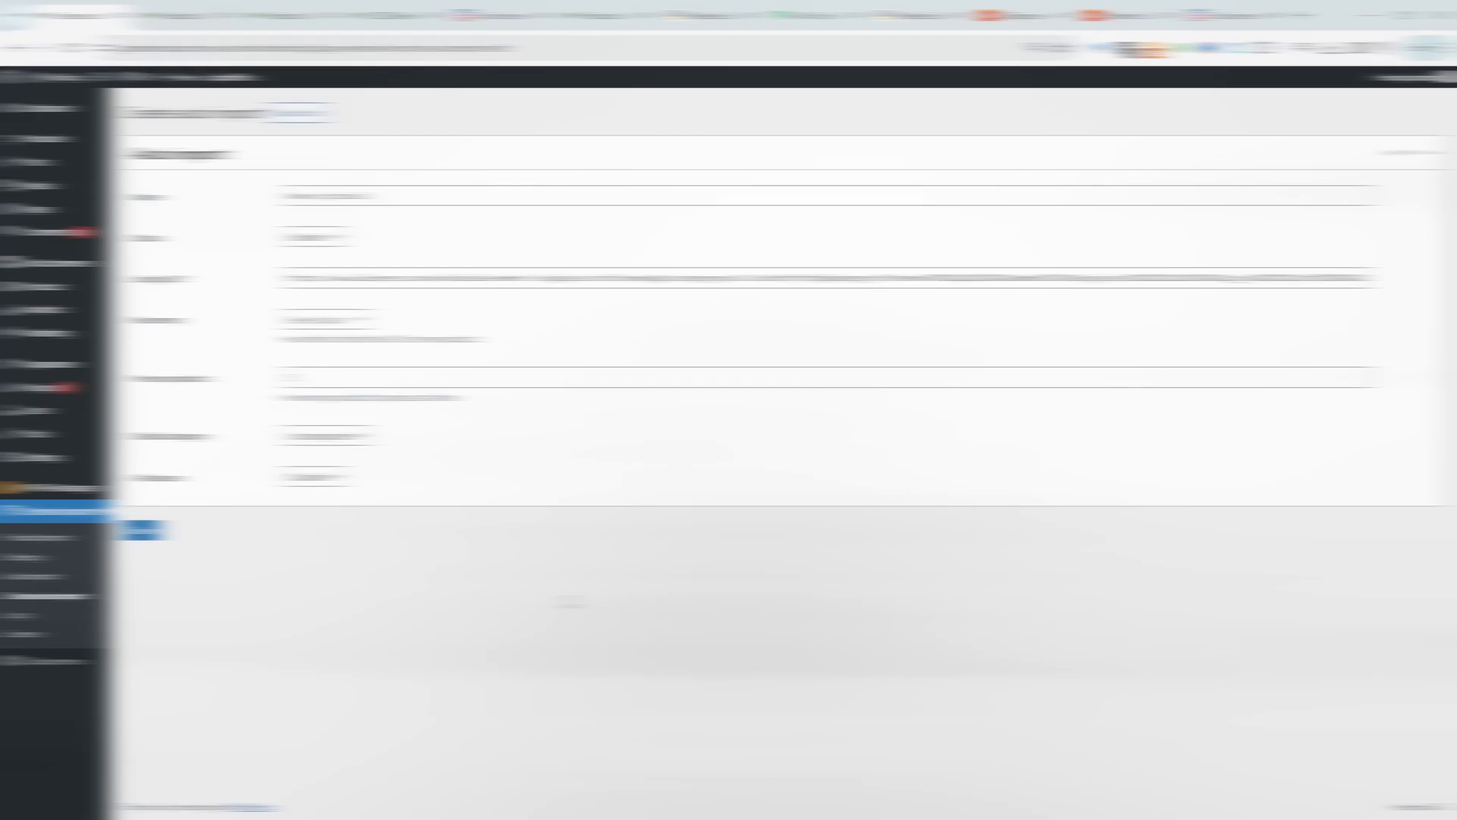